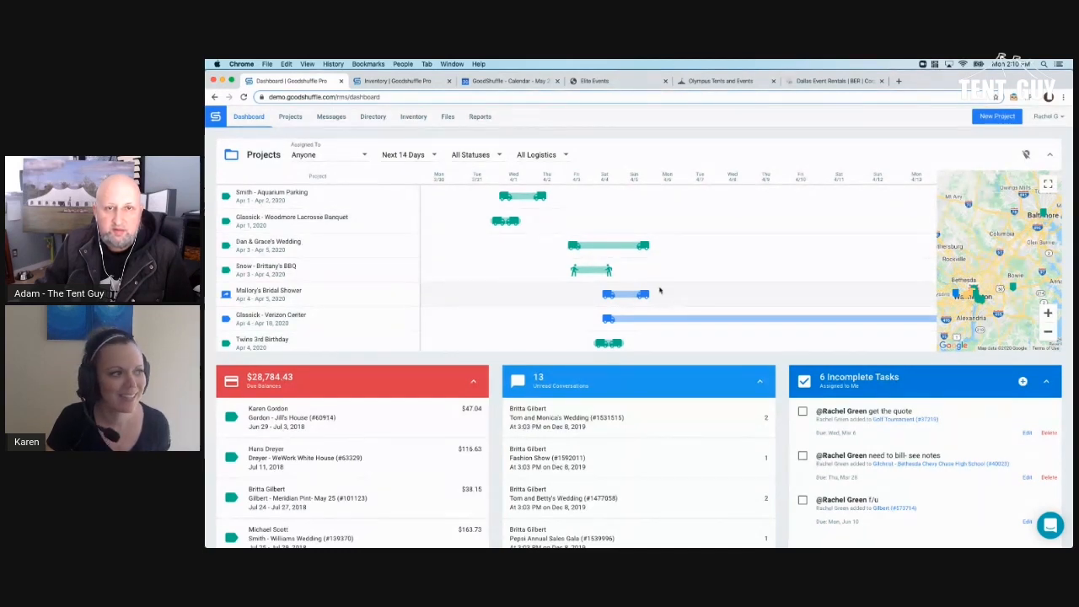
- Go from the dashboard to Project Search using the Projects link
click(291, 117)
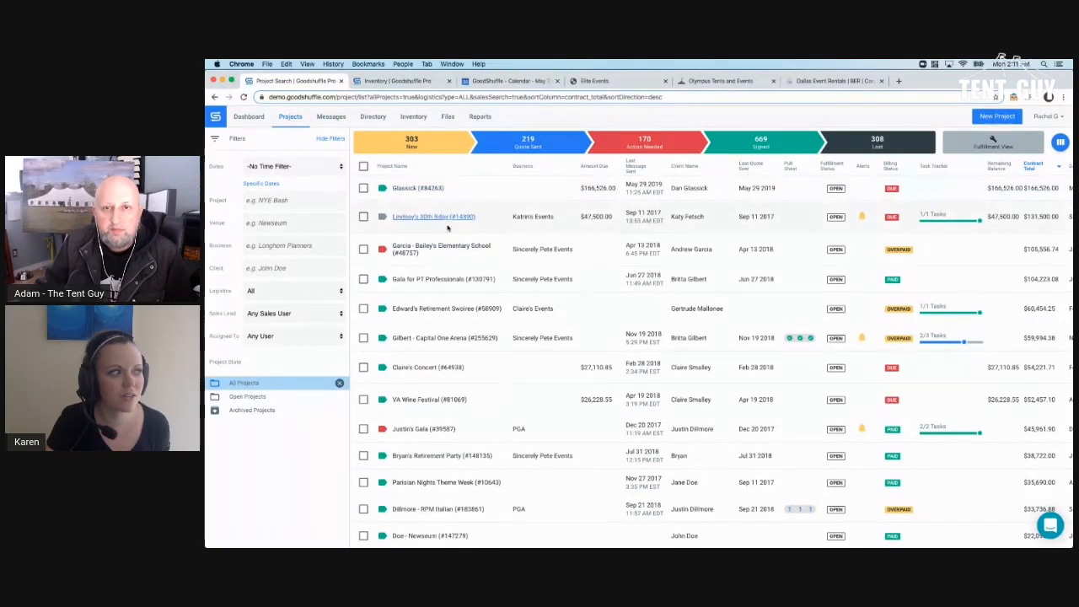
- Filter projects to the Signed stage over the Next 14 Days, sorted by Billing Status
click(750, 144)
click(295, 166)
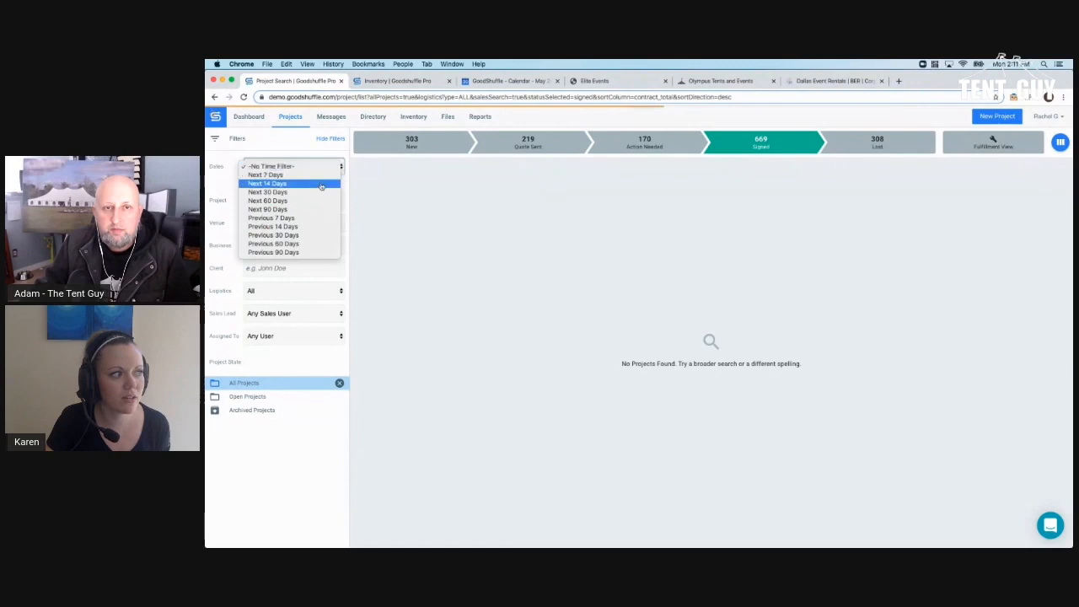
click(321, 186)
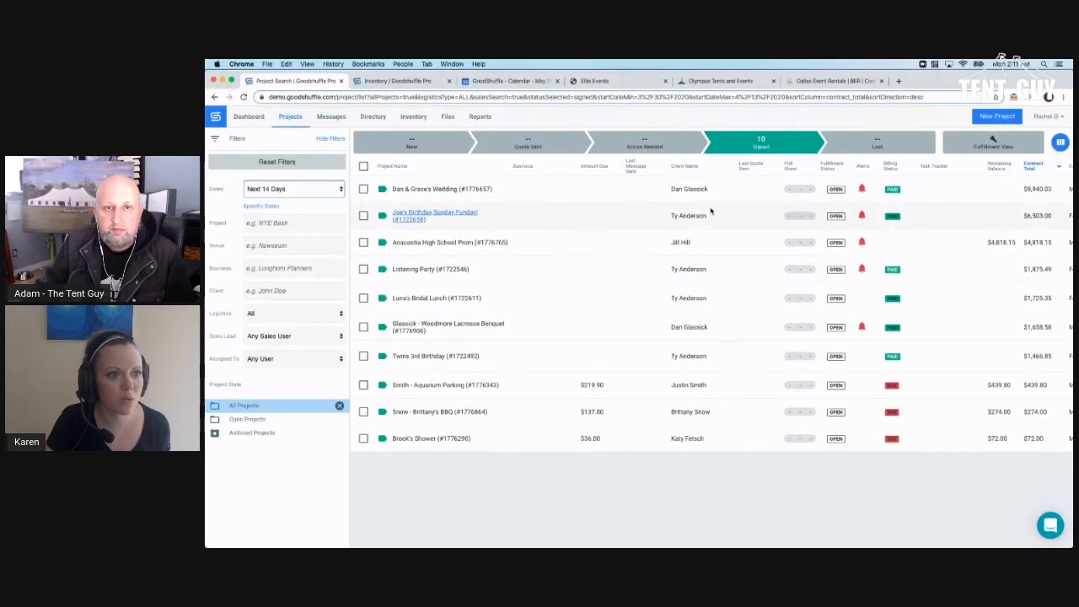
click(892, 166)
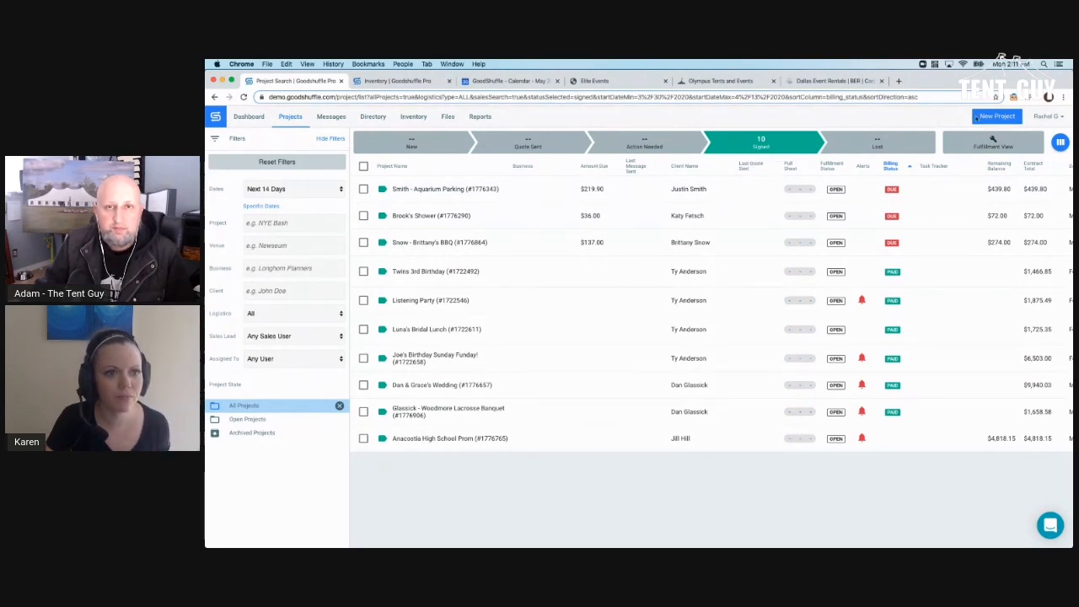
- Create a blank project (#1777179) with the New Project button
click(994, 117)
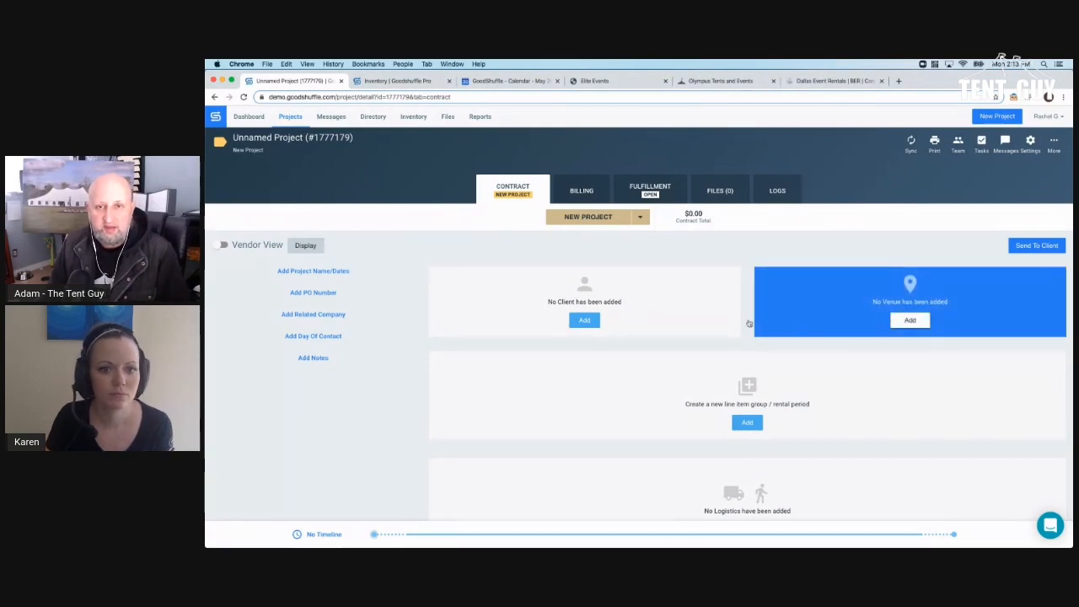
scroll(716, 371, down, 3)
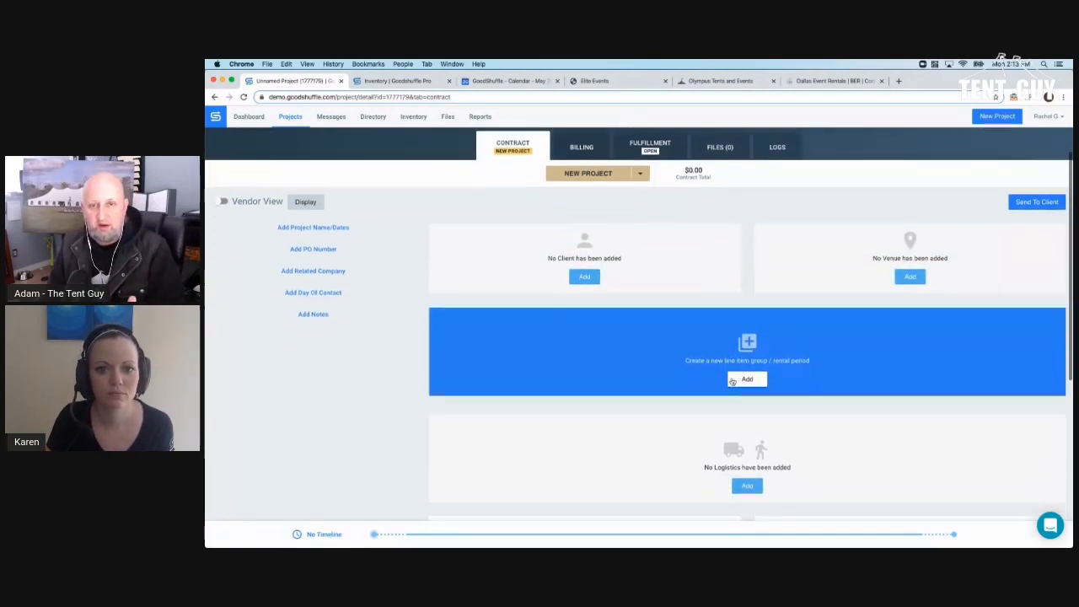
scroll(732, 382, up, 3)
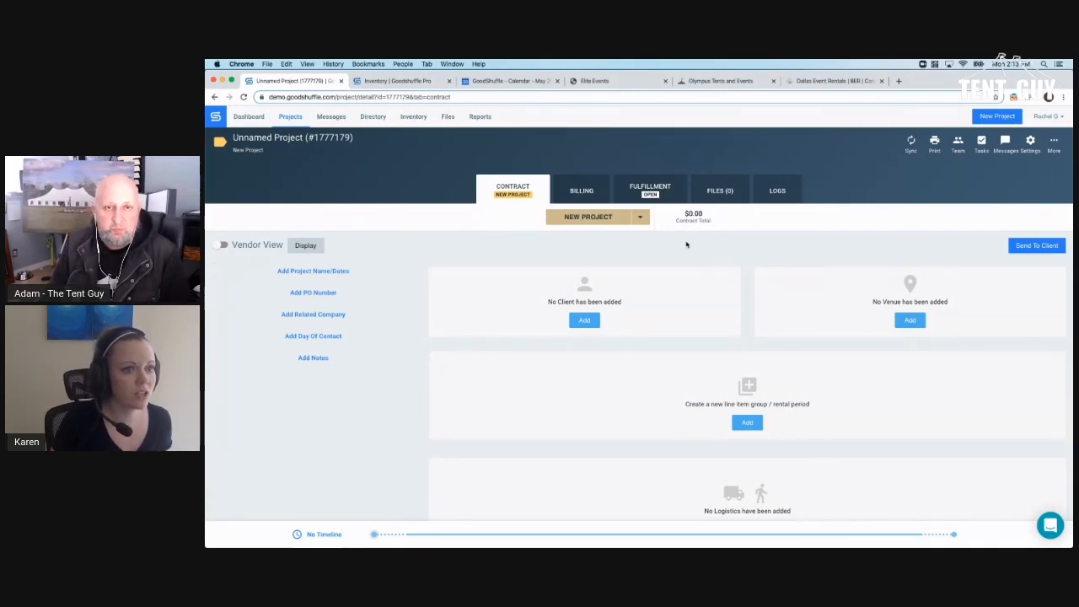
scroll(958, 147, down, 1)
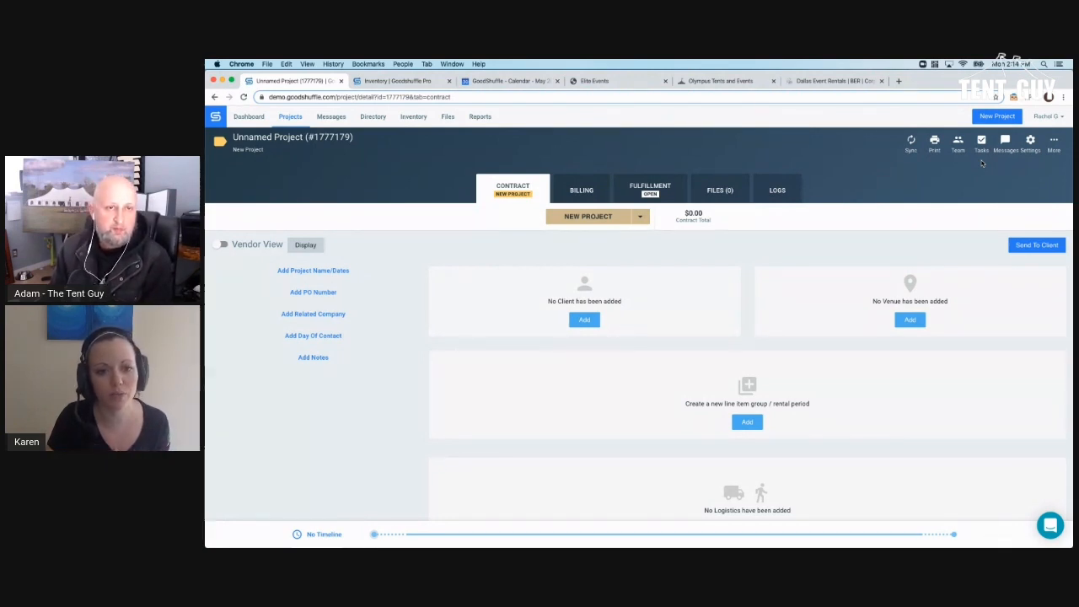
- Attach the existing client contact by name search, linking Sincerely Pete Events, and review the totals
click(585, 321)
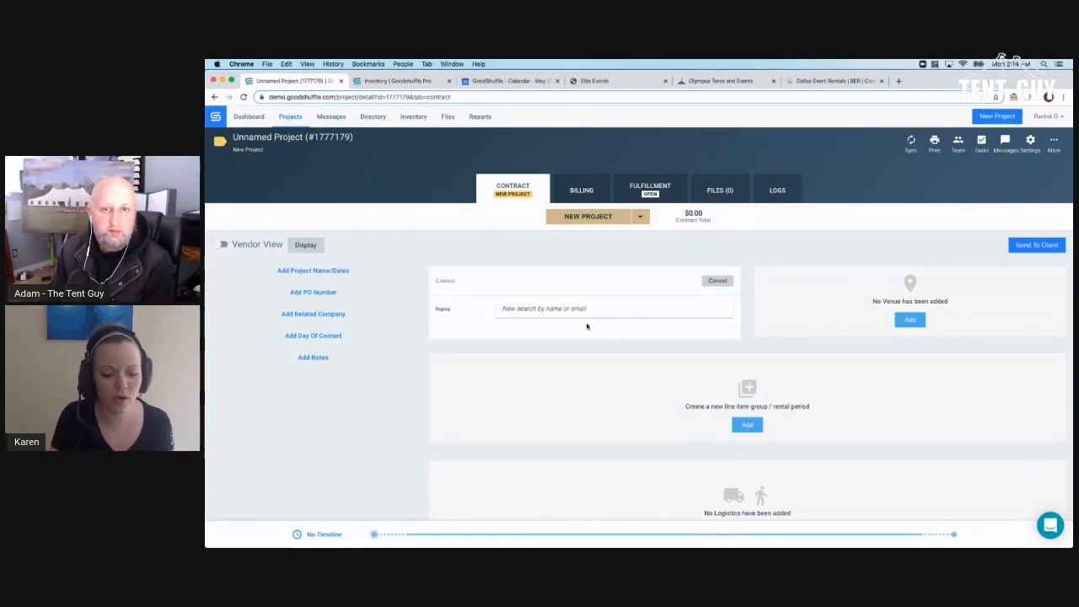
text(britt)
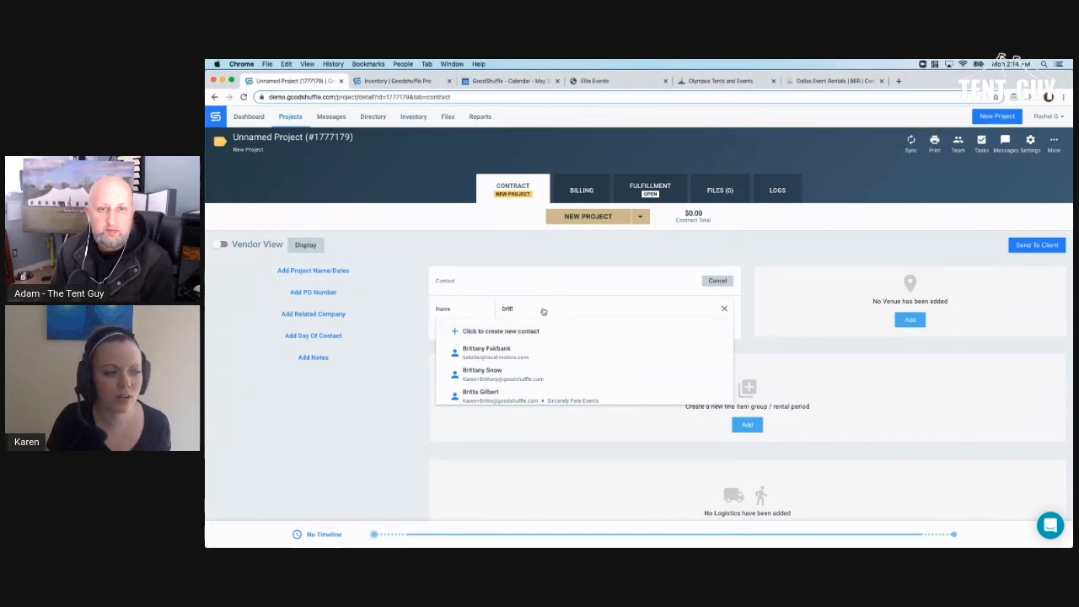
click(520, 394)
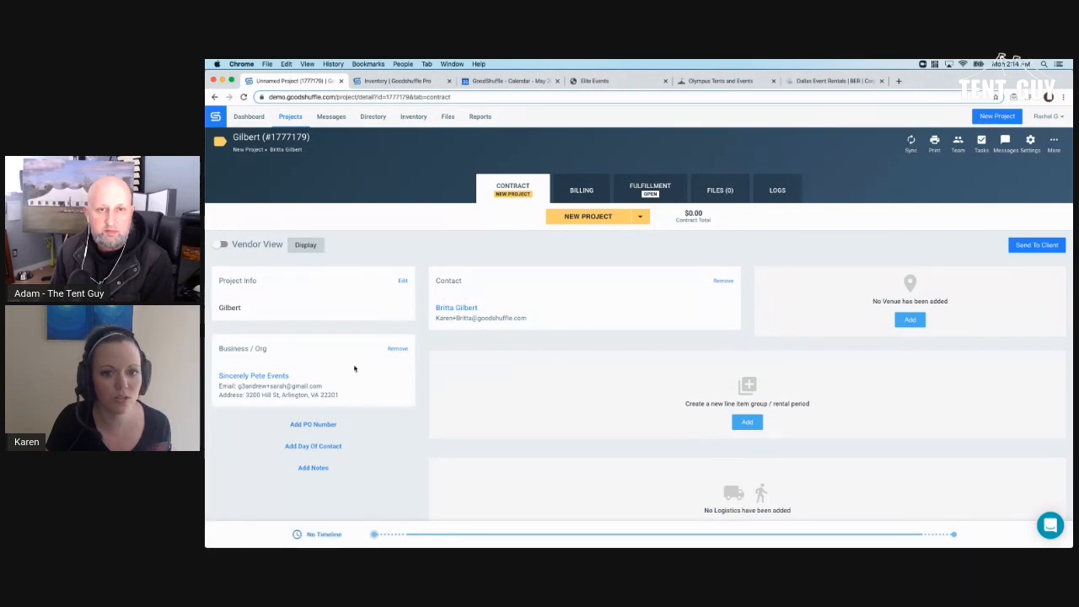
scroll(450, 369, down, 5)
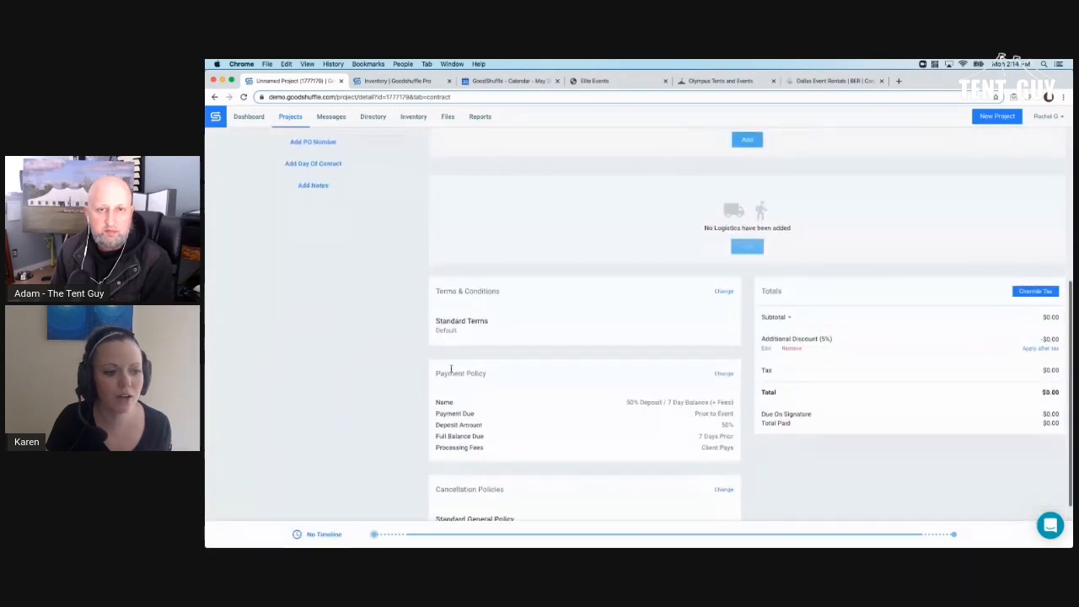
scroll(455, 371, down, 1)
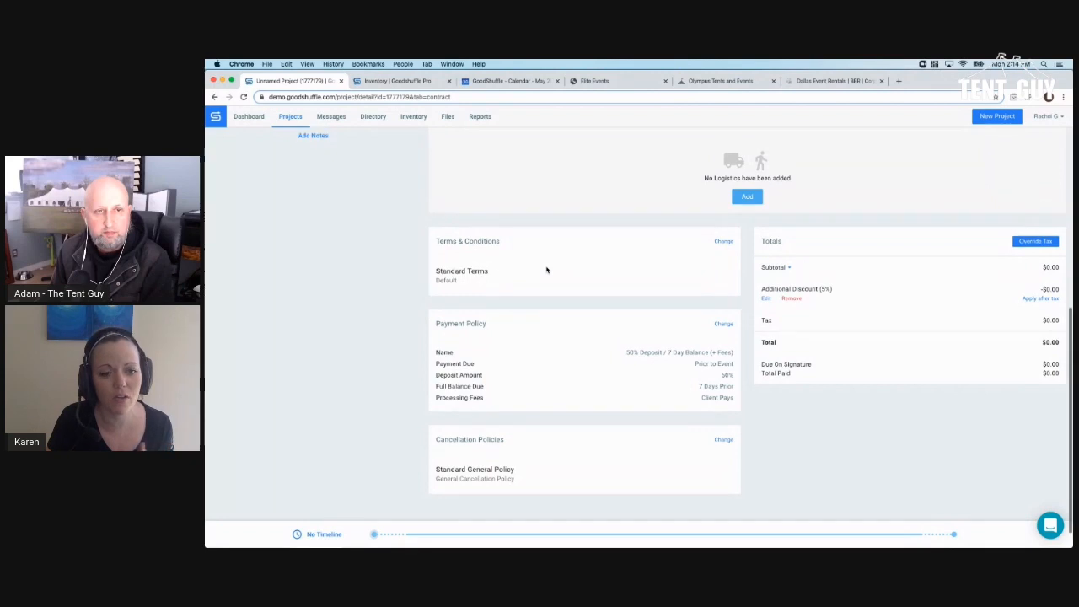
scroll(544, 274, up, 5)
scroll(538, 280, up, 3)
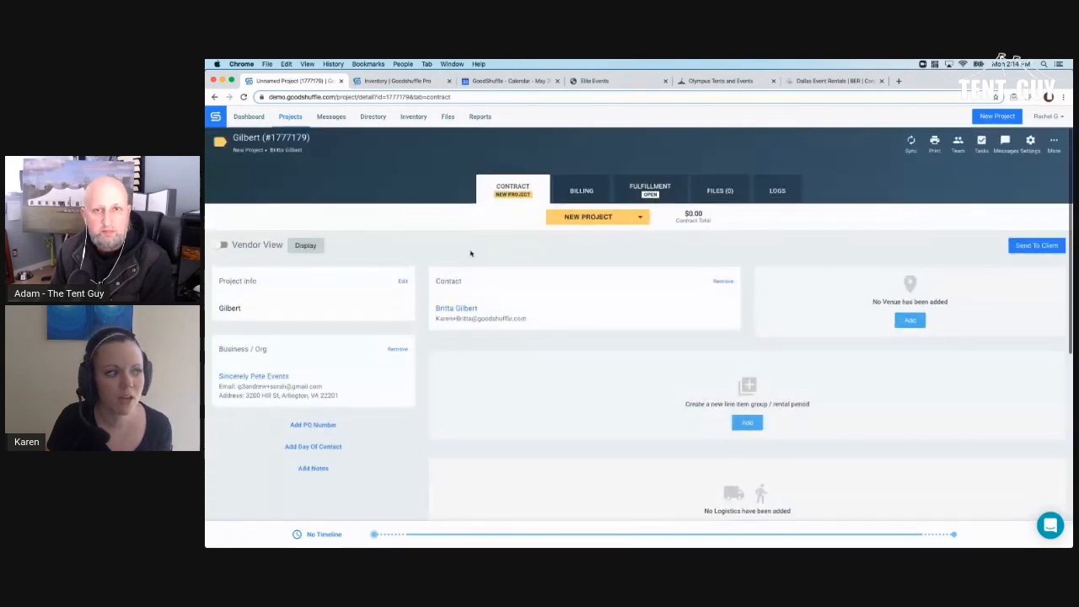
- Open the client's contact details and highlight their notes
click(466, 313)
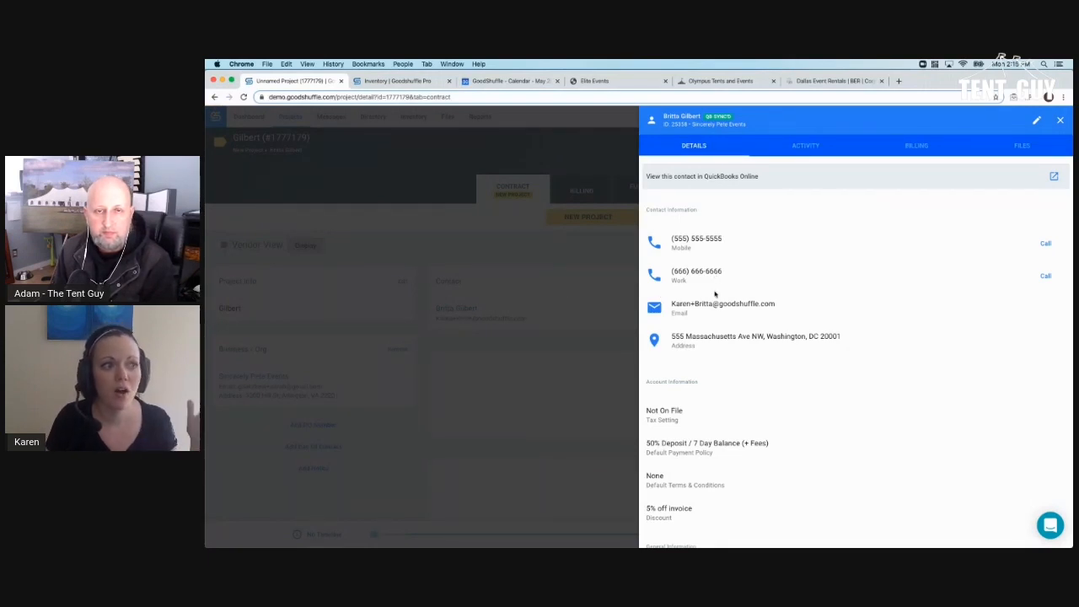
scroll(715, 295, down, 3)
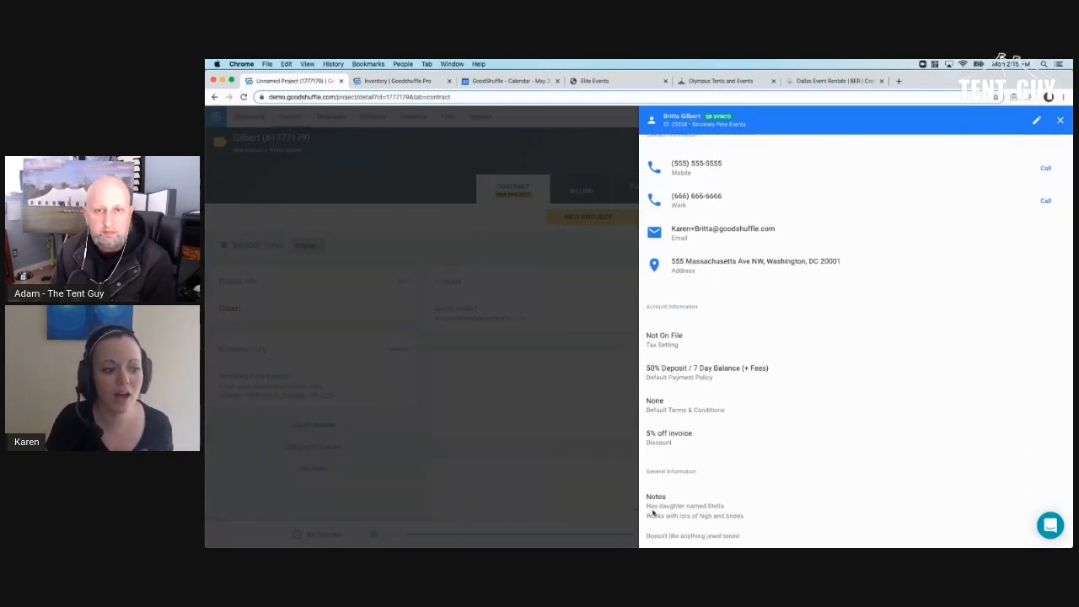
drag(648, 506, 753, 519)
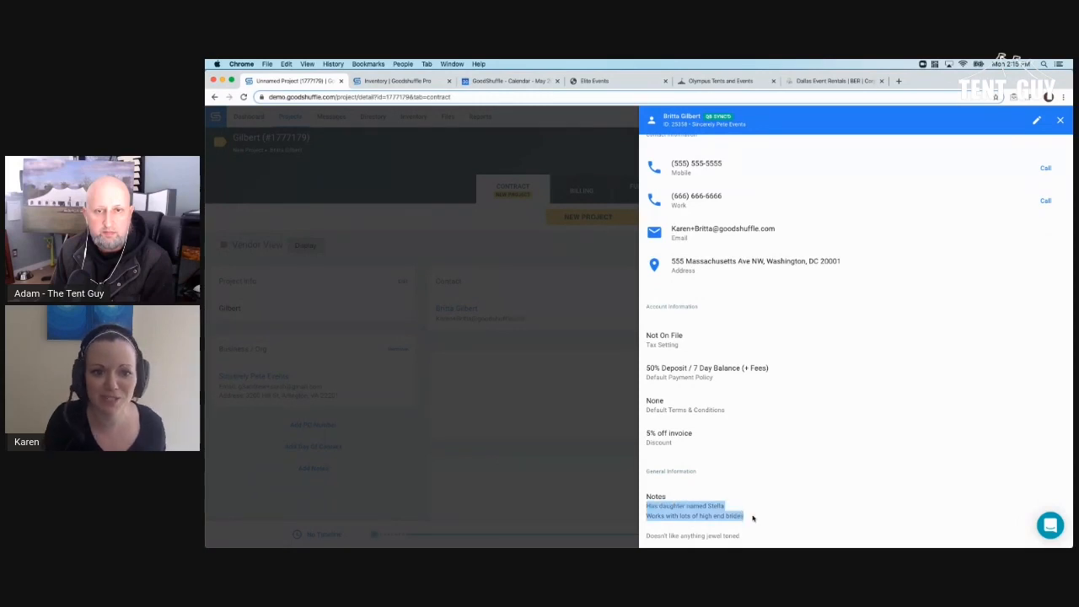
scroll(757, 515, up, 3)
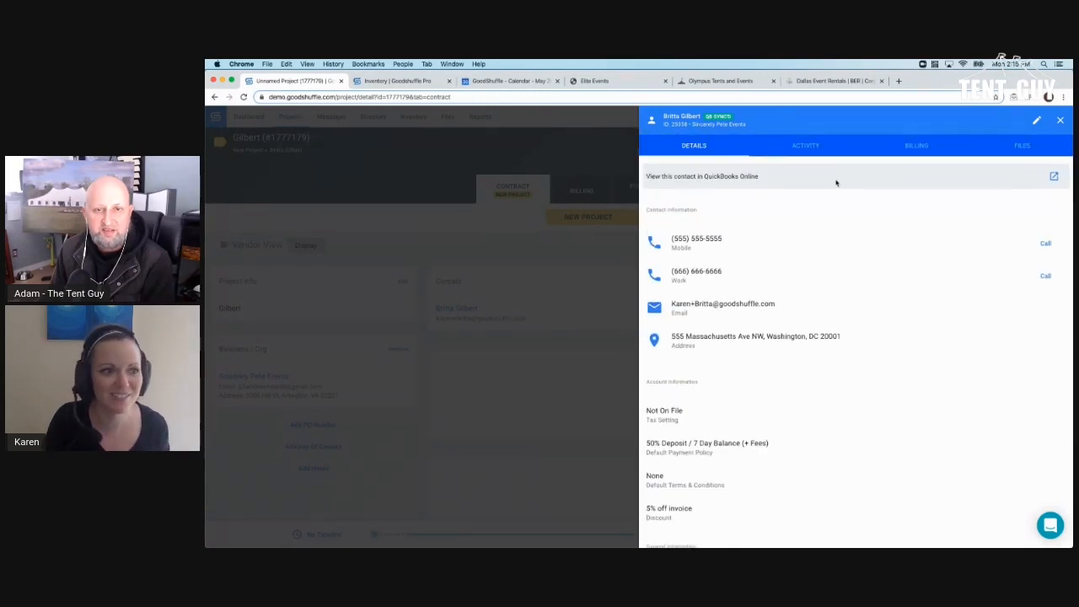
- Show the client's activity, expanding 4 upcoming and 162 past projects
click(806, 145)
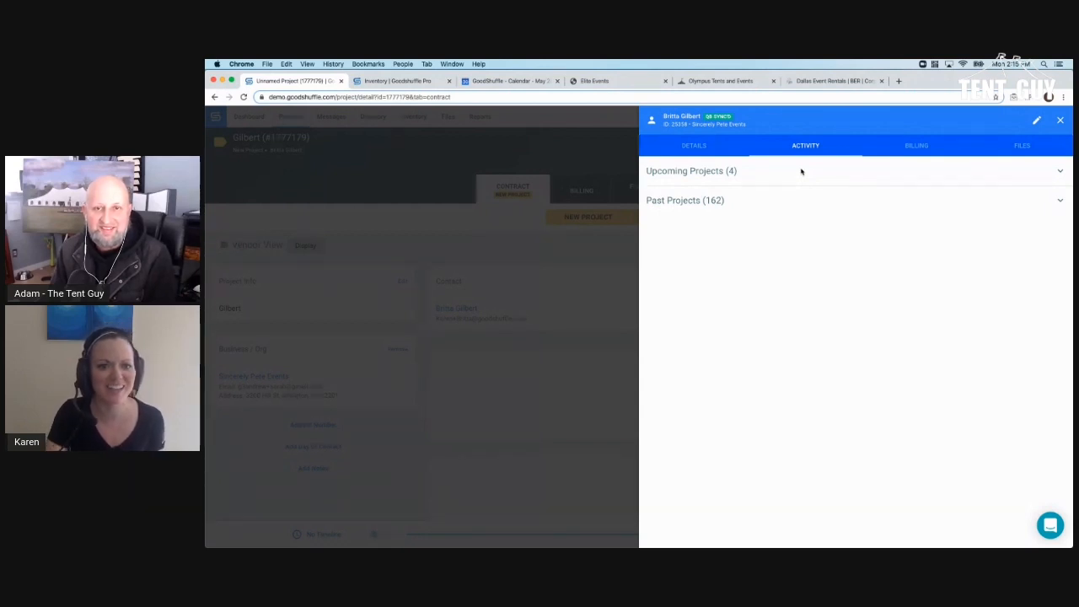
click(802, 172)
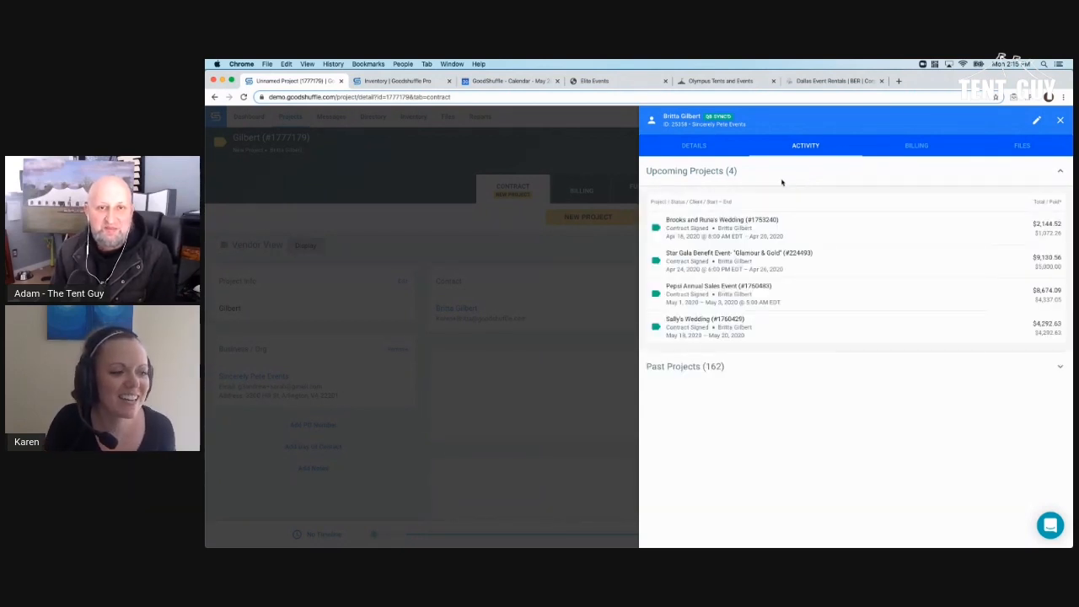
click(753, 370)
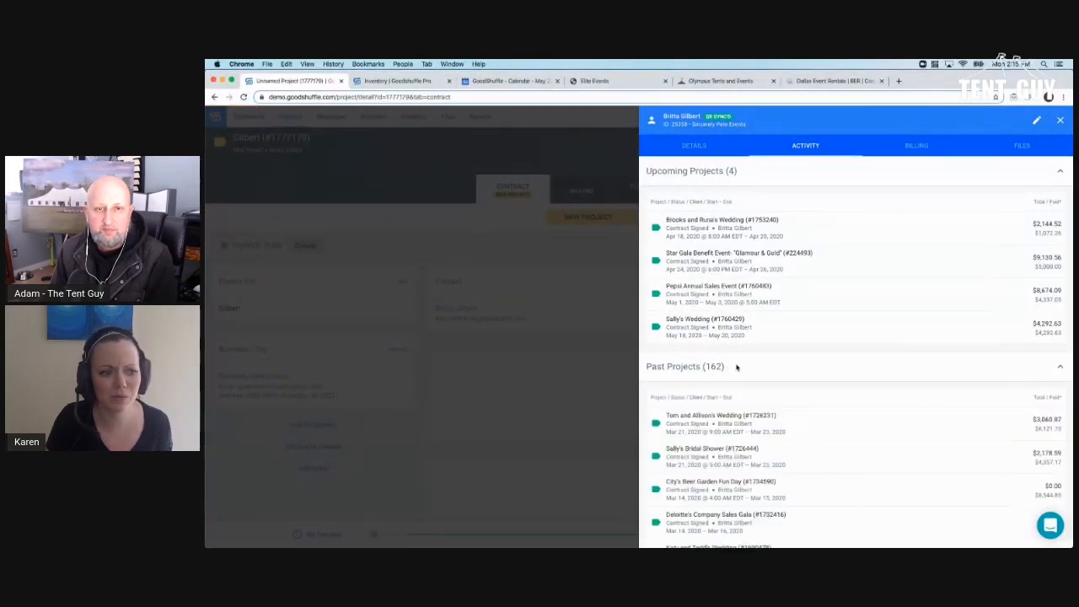
scroll(736, 367, down, 1)
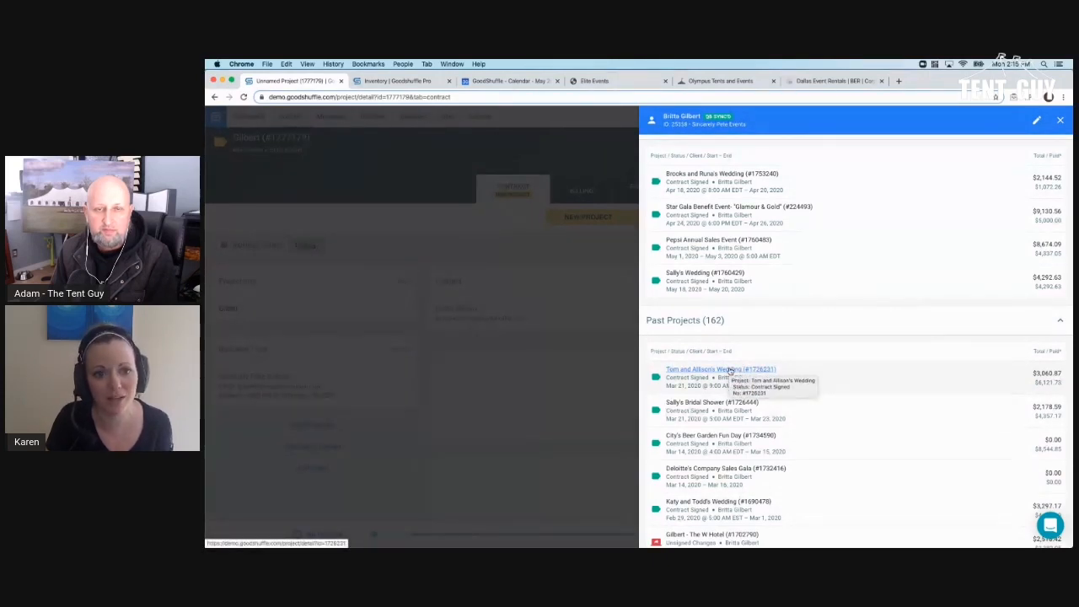
scroll(729, 371, up, 1)
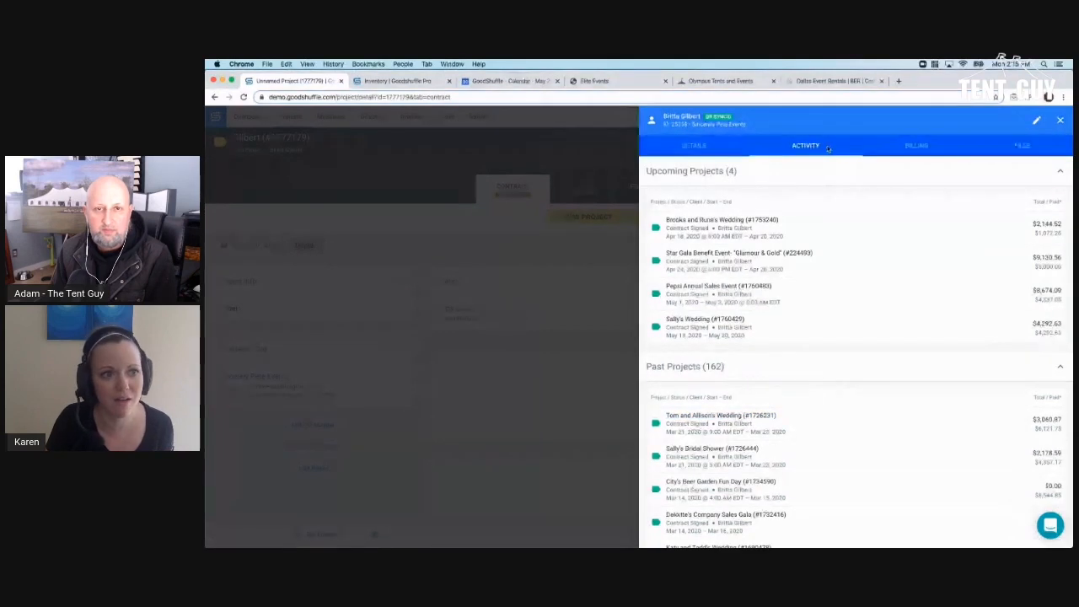
- Check the client's current amount due and lifetime total, then list their 10 files
click(915, 152)
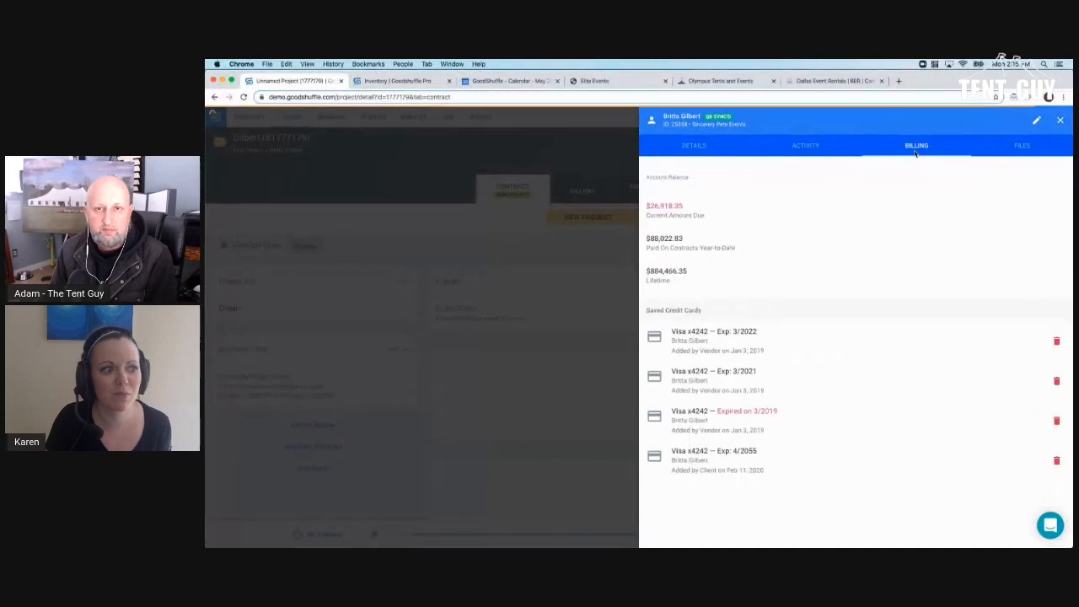
drag(645, 206, 690, 206)
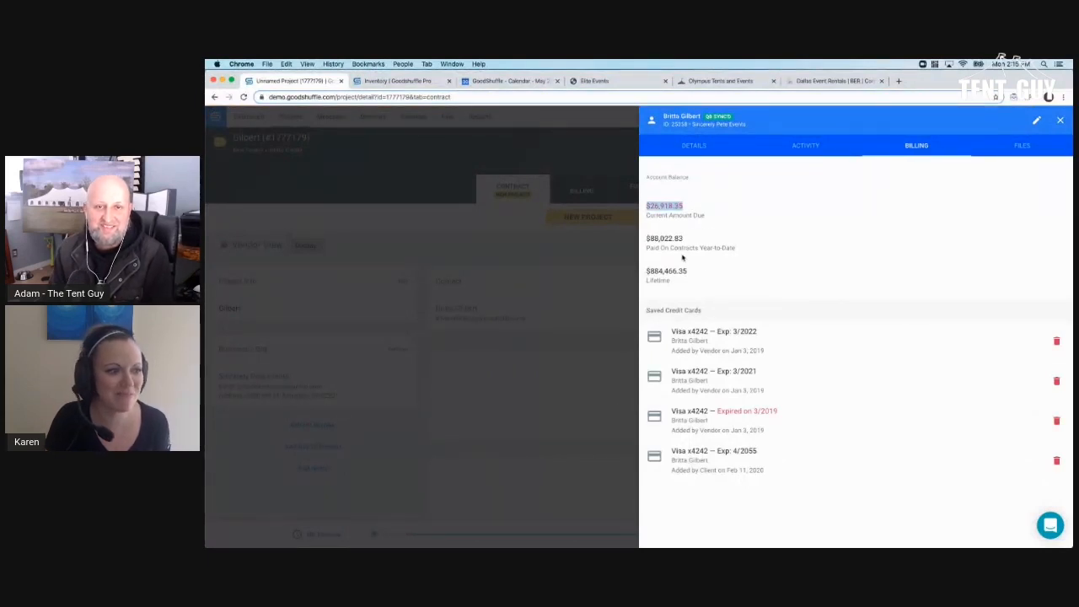
drag(645, 271, 690, 272)
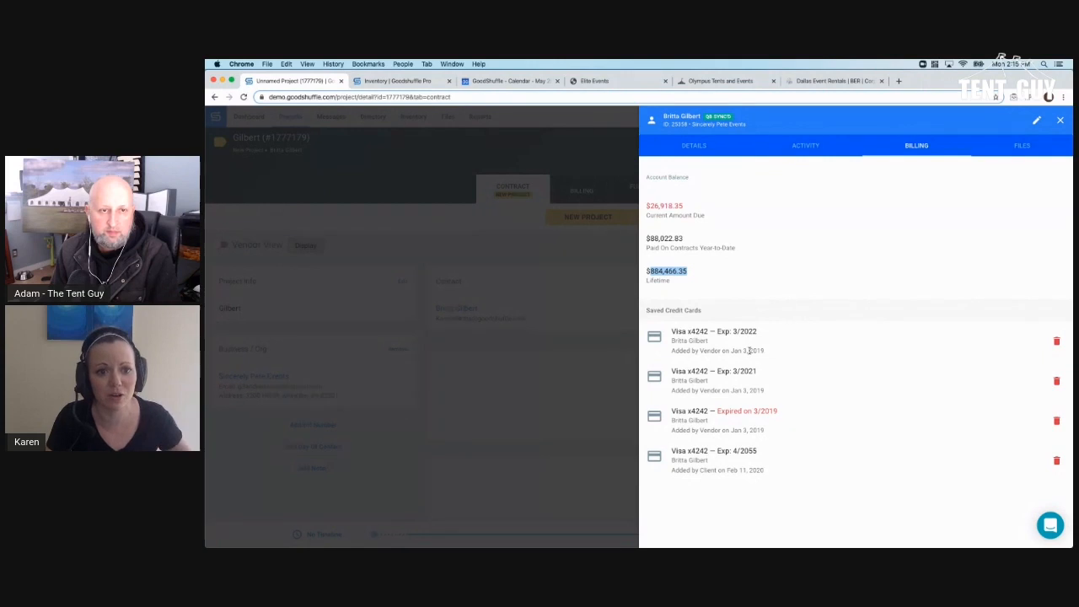
click(1006, 145)
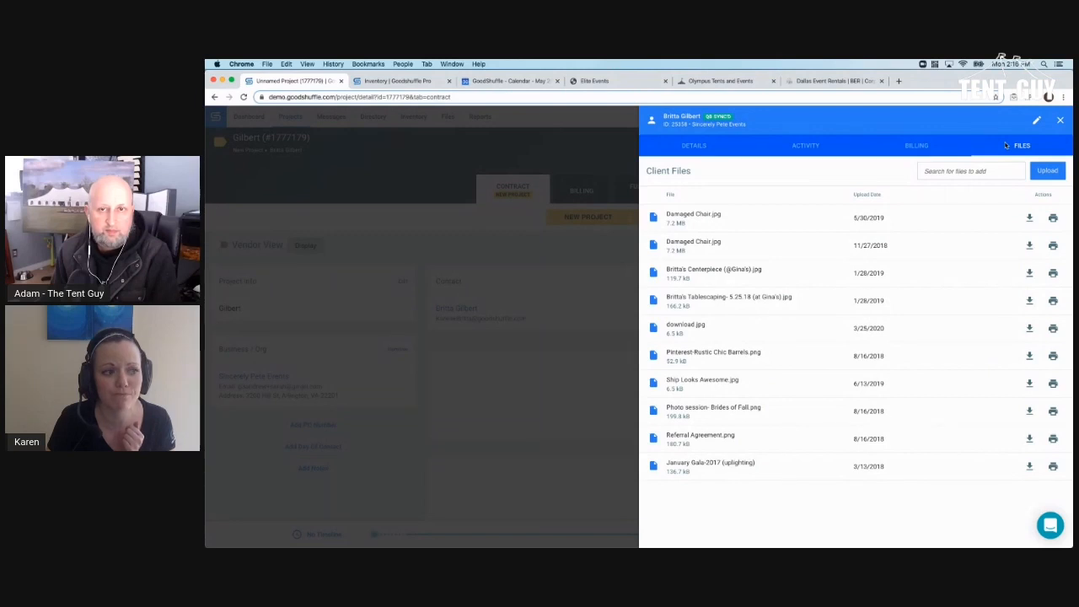
- Review Sincerely Pete Events' employee contacts, billing and 9 business files, then close it
click(578, 334)
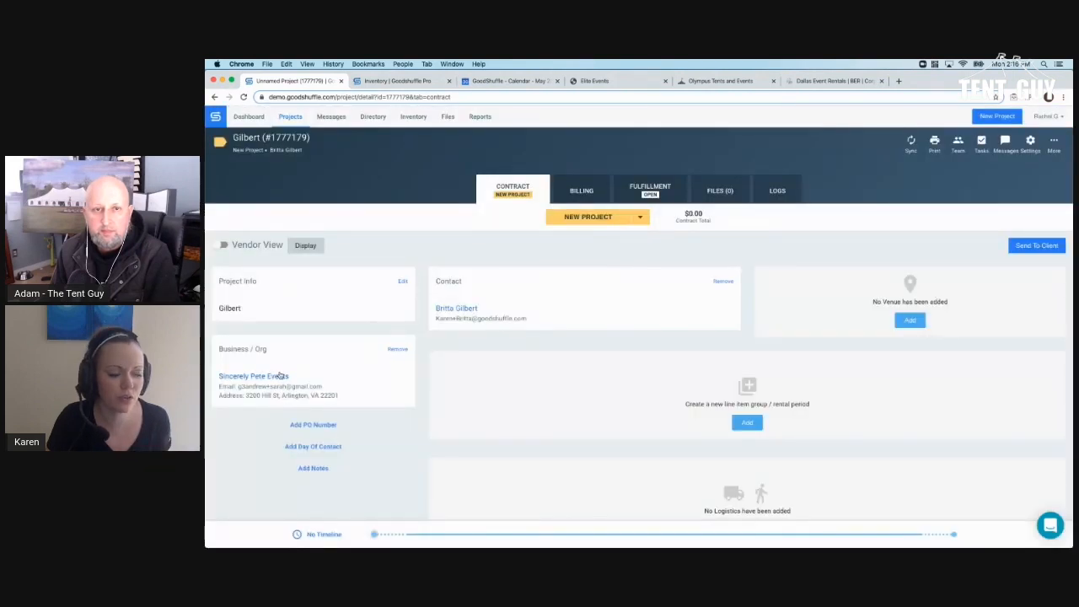
click(280, 377)
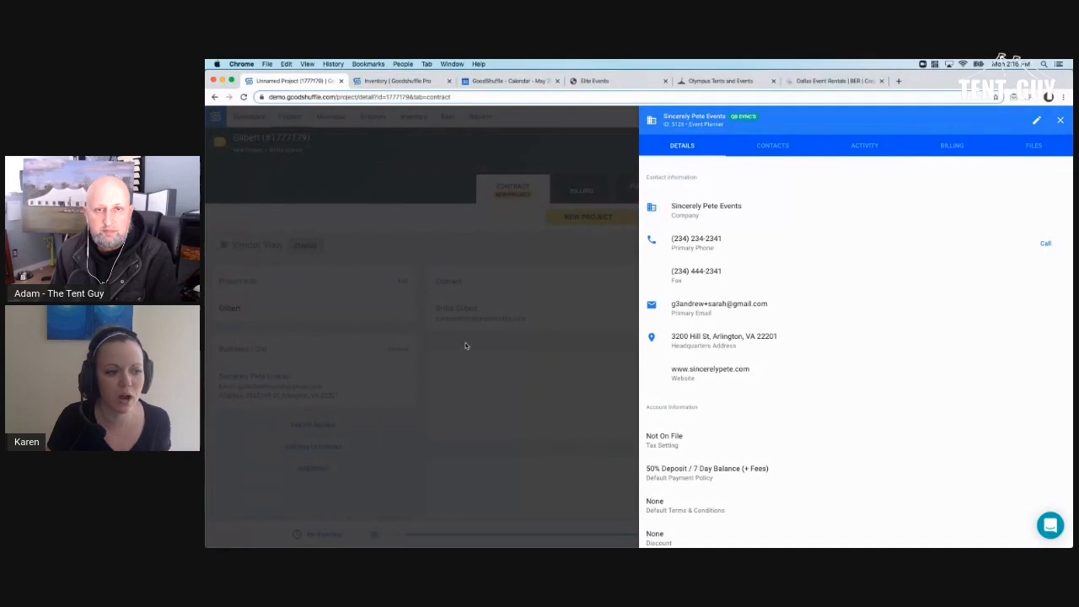
click(779, 146)
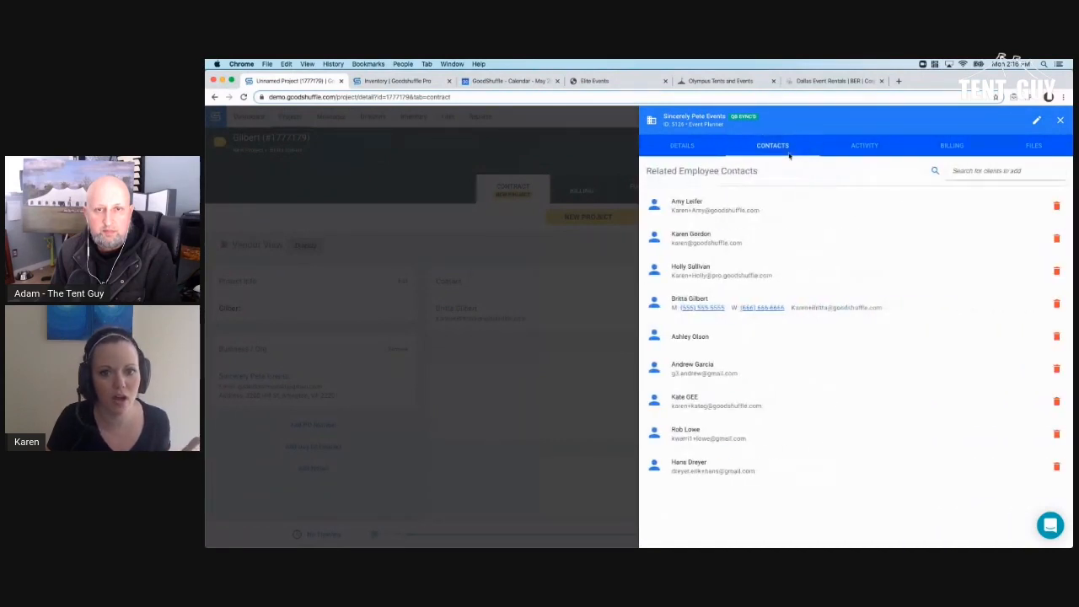
click(950, 147)
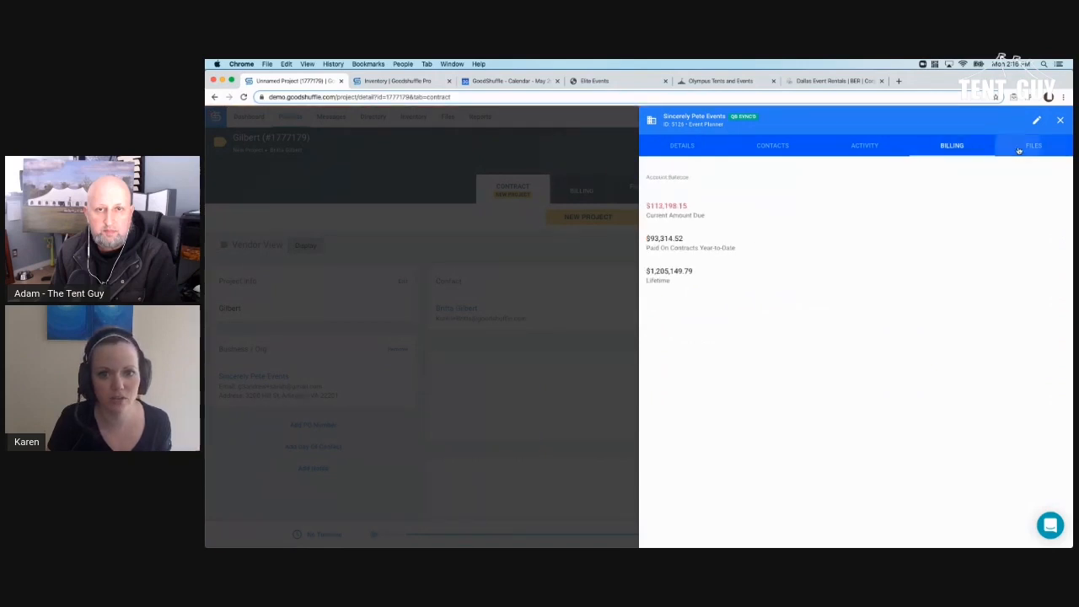
click(1020, 147)
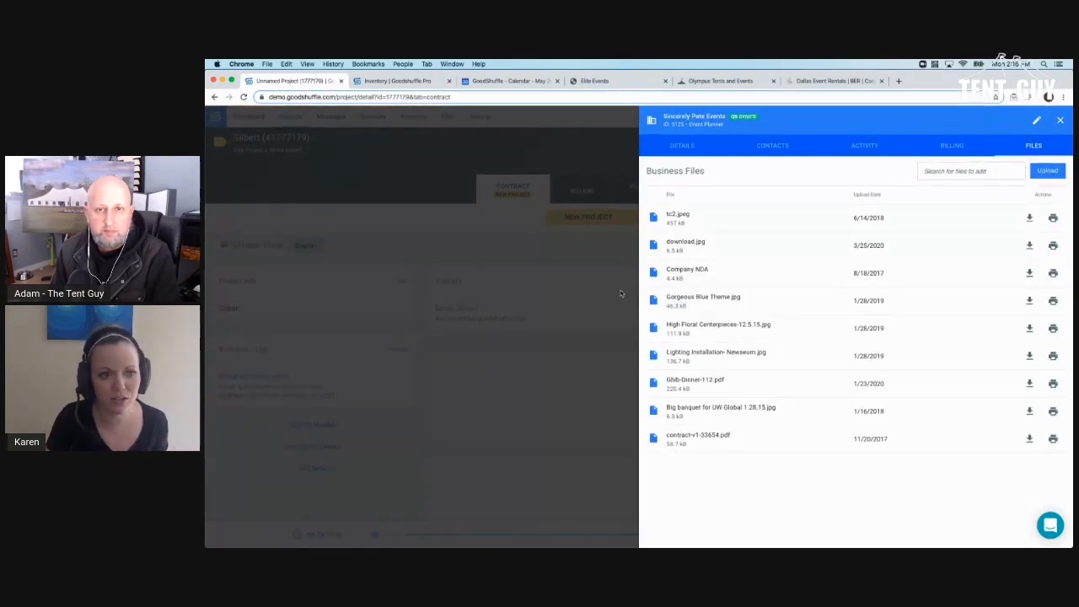
click(621, 294)
- Search 'pip', set Pippin Hill Farm & Vineyards as the venue and open its details
click(898, 321)
text(pip)
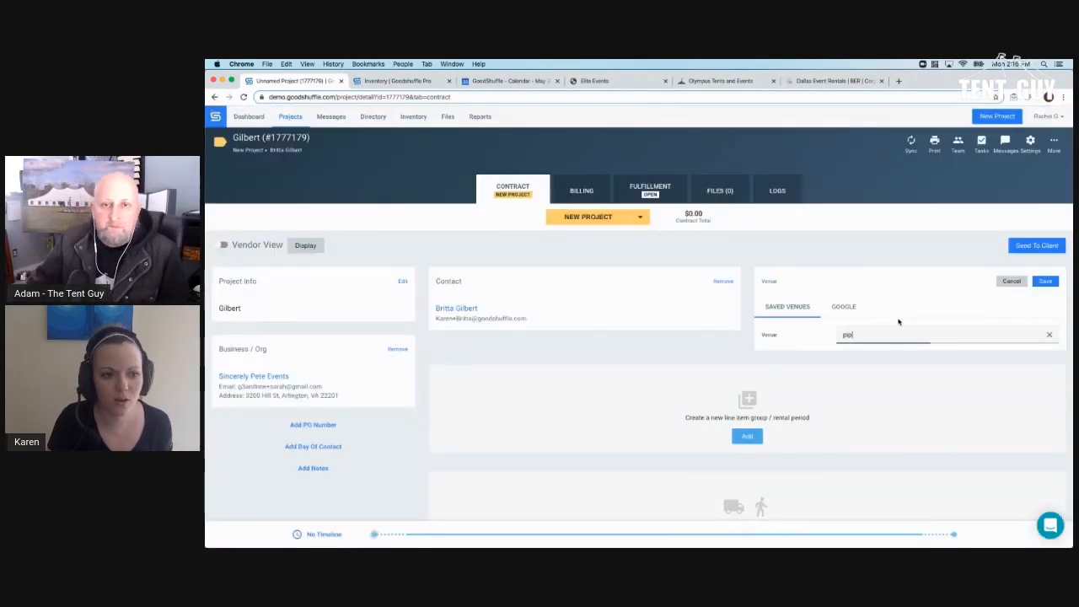
click(896, 376)
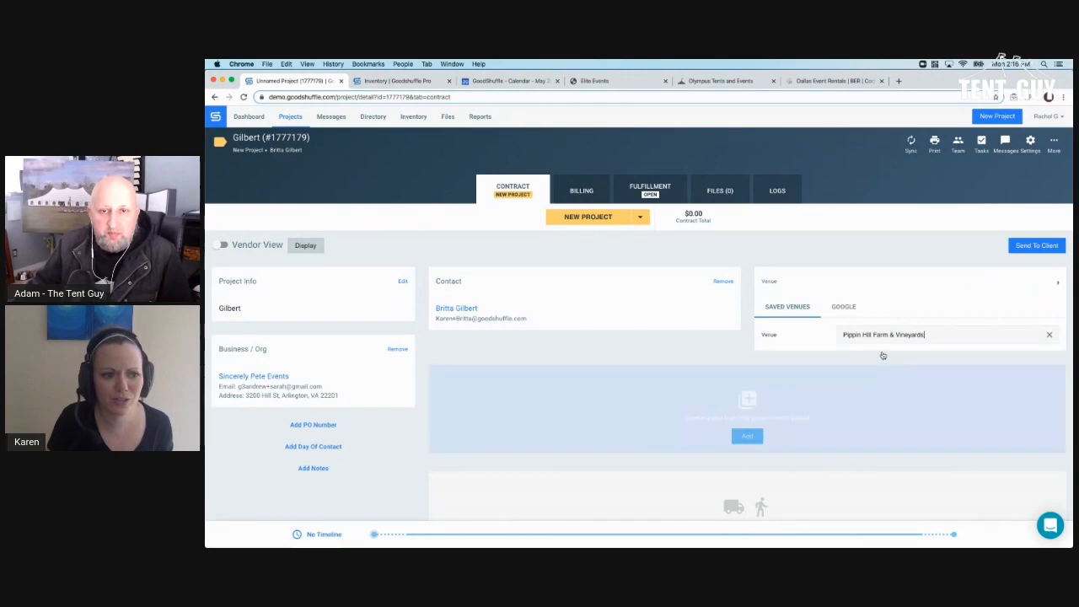
click(806, 309)
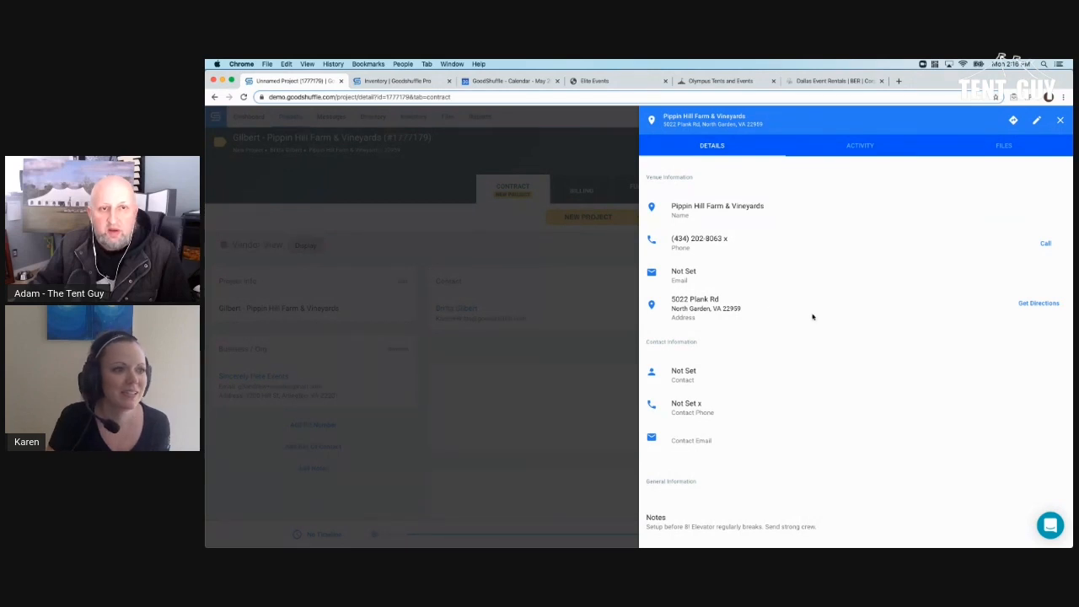
- Point out the venue's name and setup notes, then view its project activity
scroll(812, 317, down, 1)
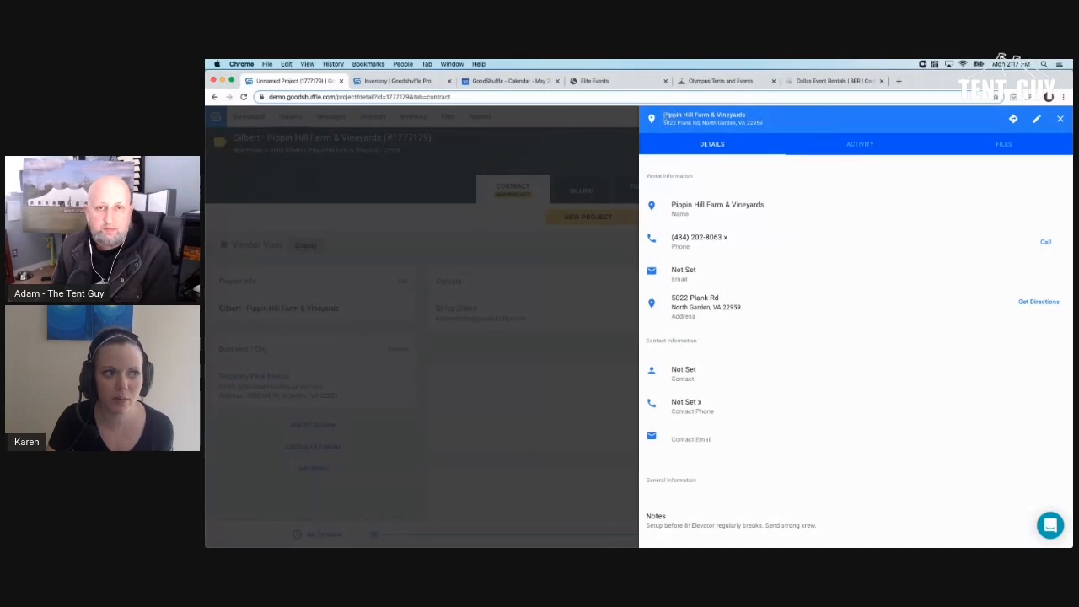
drag(664, 114, 801, 139)
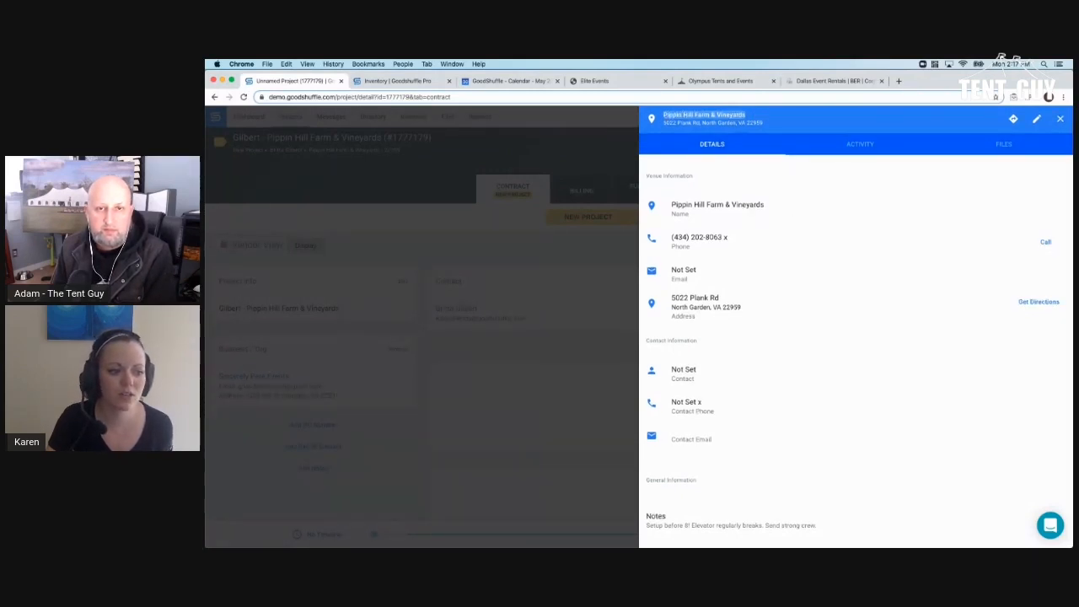
drag(670, 524, 812, 524)
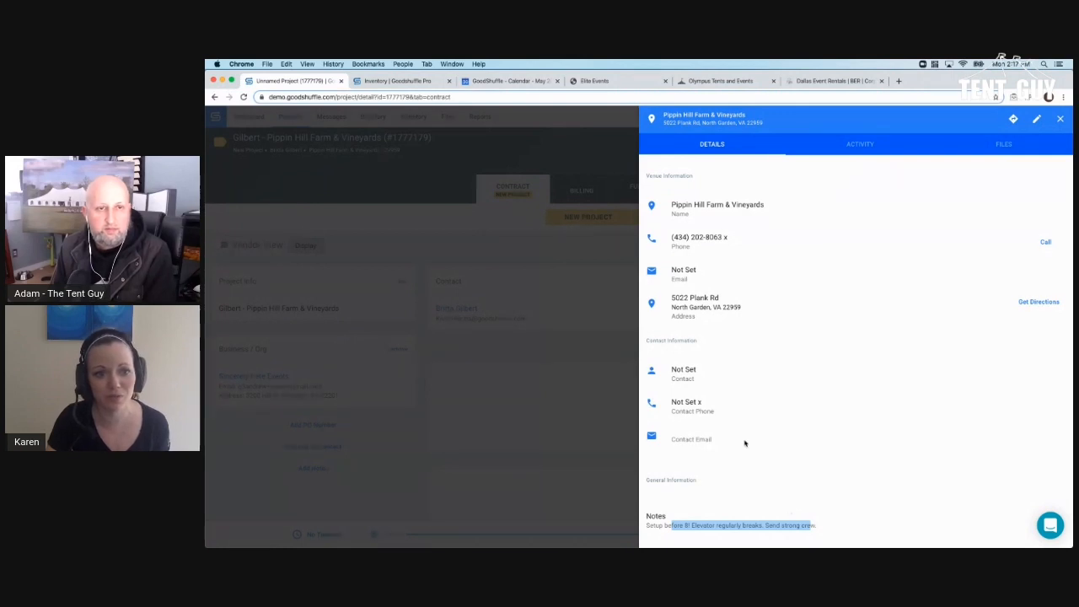
click(861, 149)
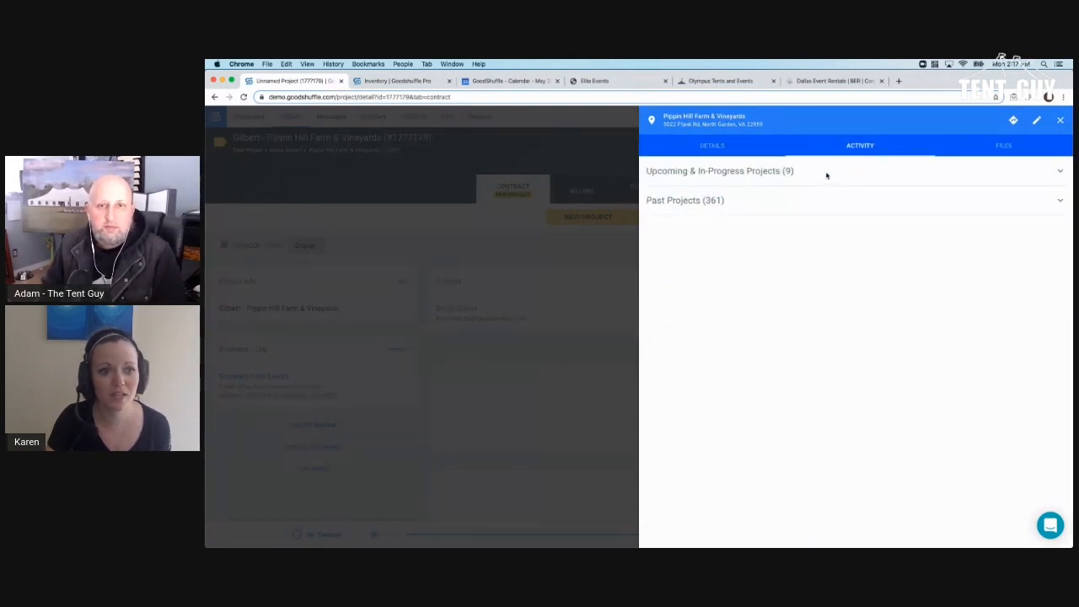
- Browse the venue's files, noting Paper Lanterns wedding and Loading Dock Instructions, then close it
click(979, 151)
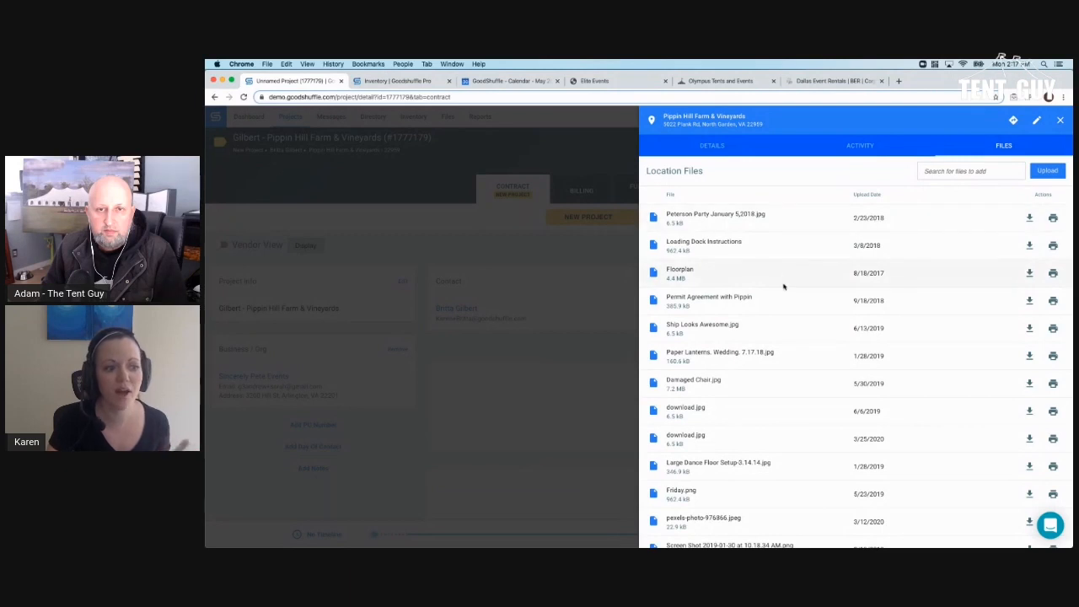
scroll(782, 287, down, 3)
scroll(782, 287, down, 1)
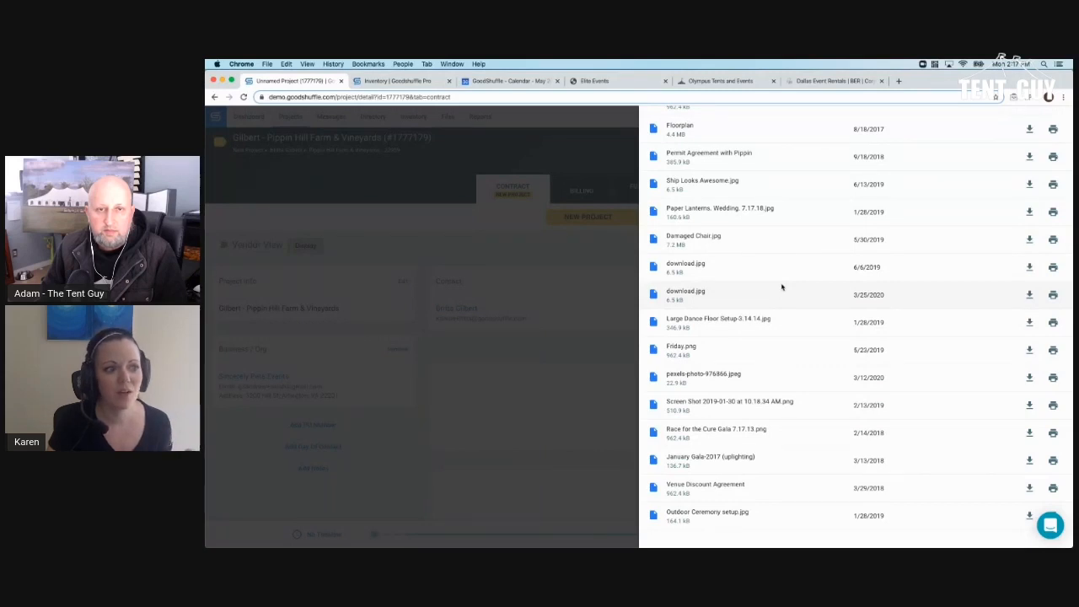
drag(681, 208, 790, 214)
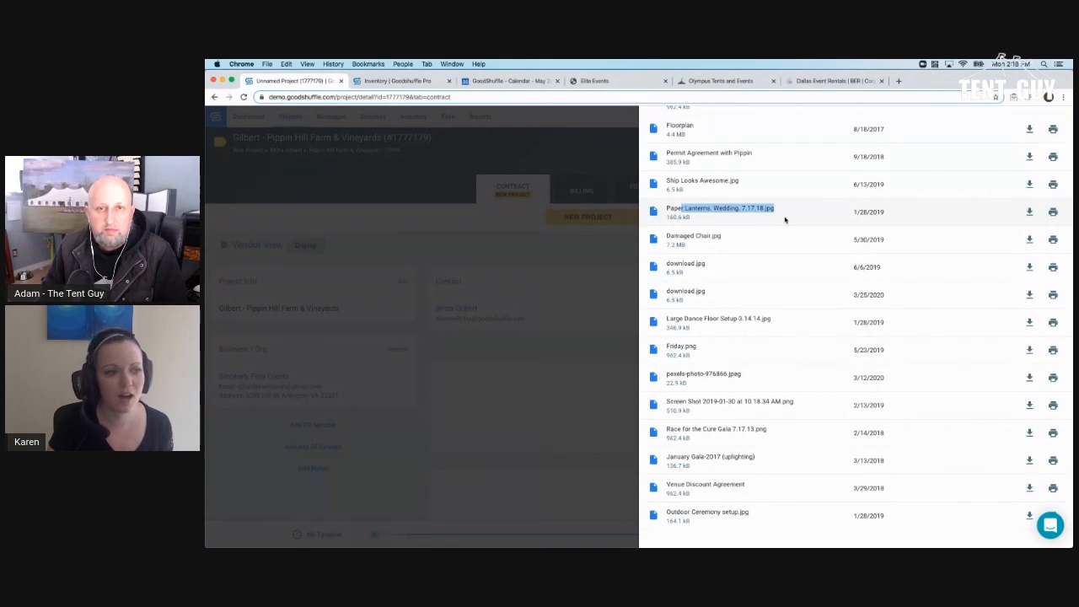
scroll(784, 217, up, 5)
drag(667, 223, 757, 230)
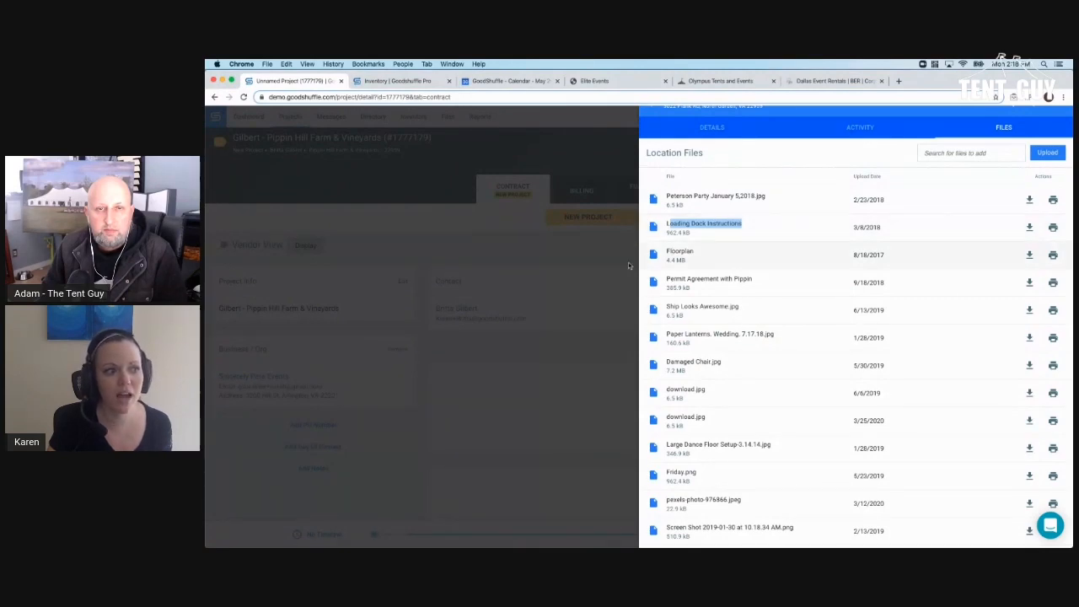
click(613, 267)
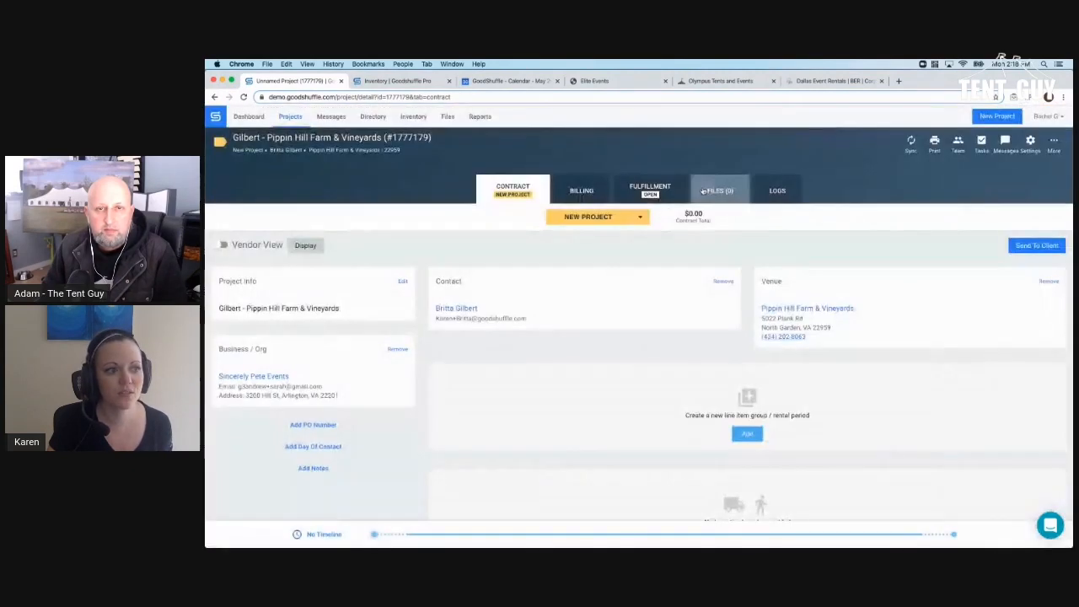
- Add the suggested Loading Dock Instructions to the project files and return to the Contract
click(703, 191)
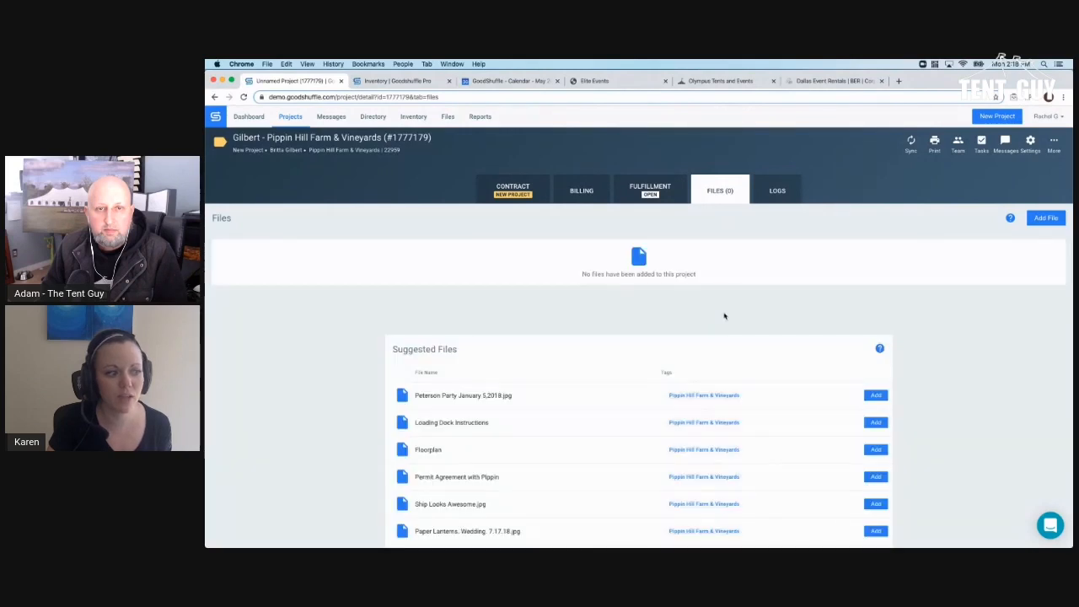
scroll(723, 318, down, 3)
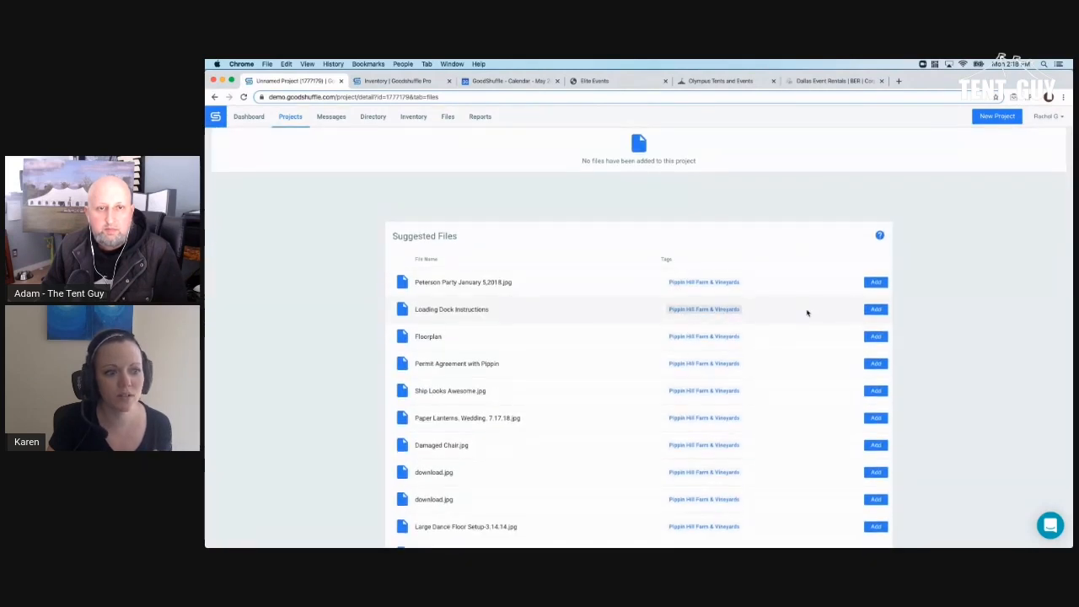
click(876, 310)
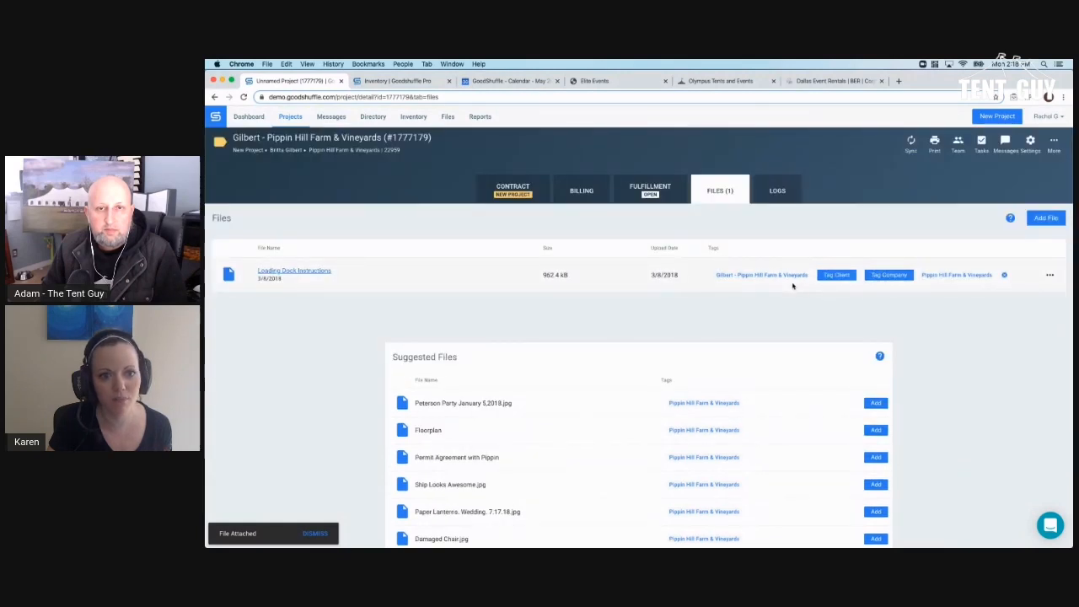
click(512, 189)
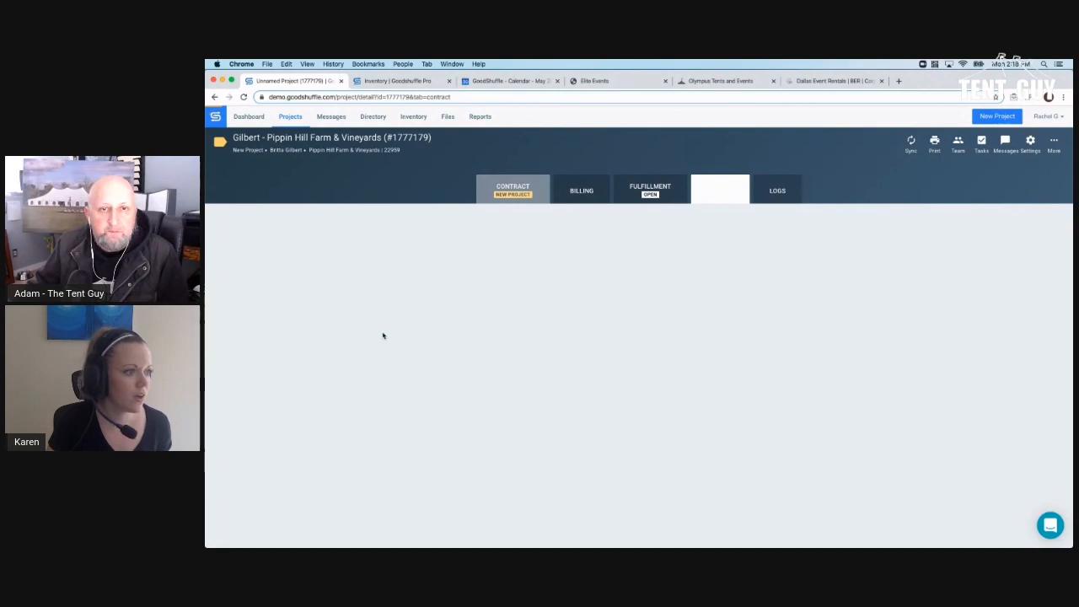
- Rename the project to 'Tom and Sue's Wedding'
click(402, 281)
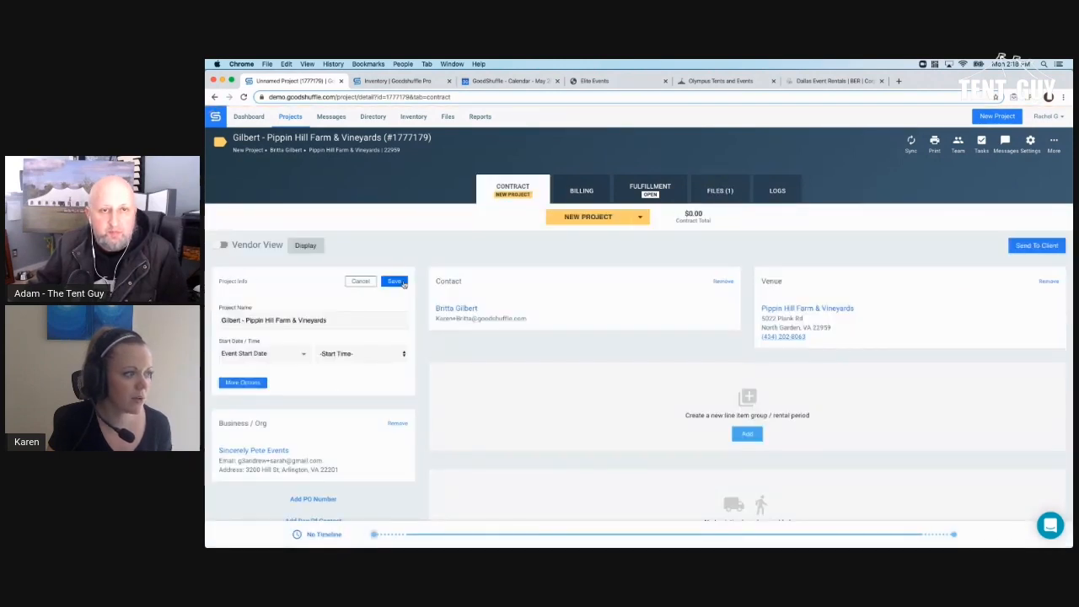
triple_click(332, 325)
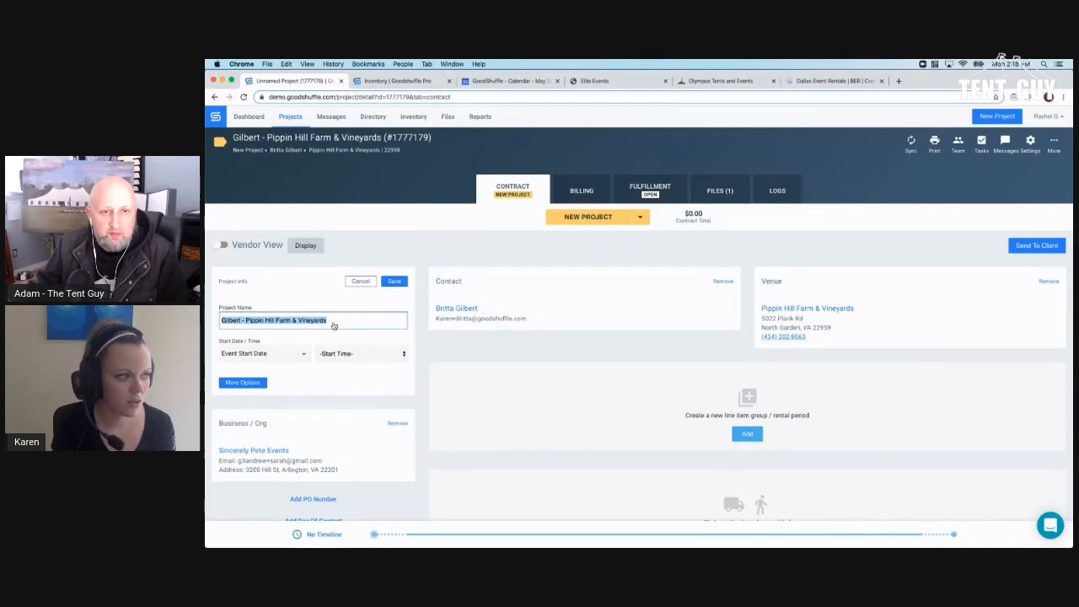
text(Tom and Sue's We)
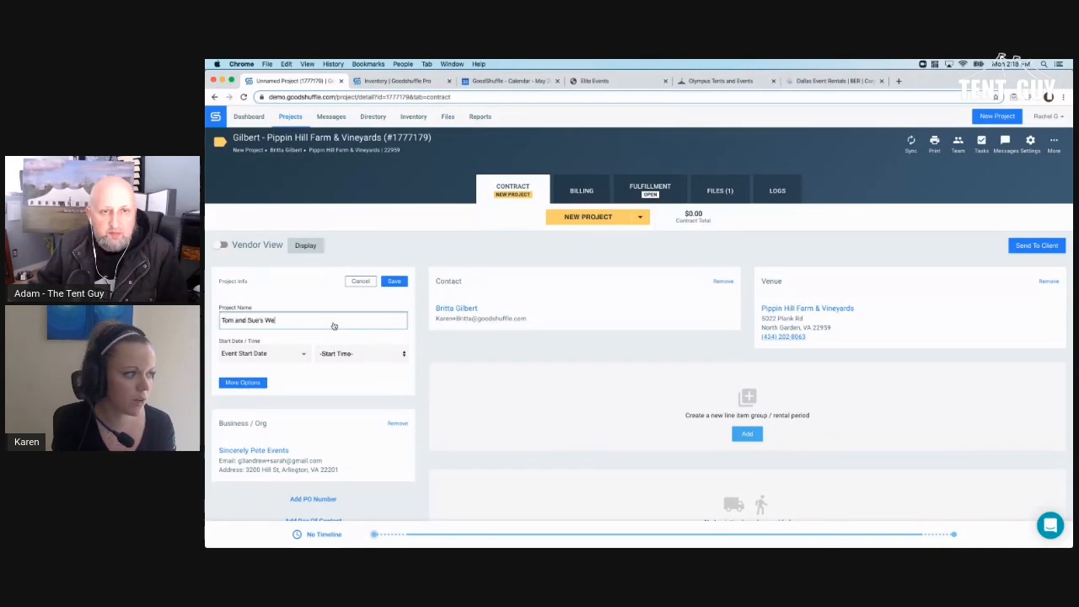
text(dding)
- Set the event to May 30, 2020, from 7:00 PM to 11:00 PM
click(287, 354)
scroll(288, 376, down, 5)
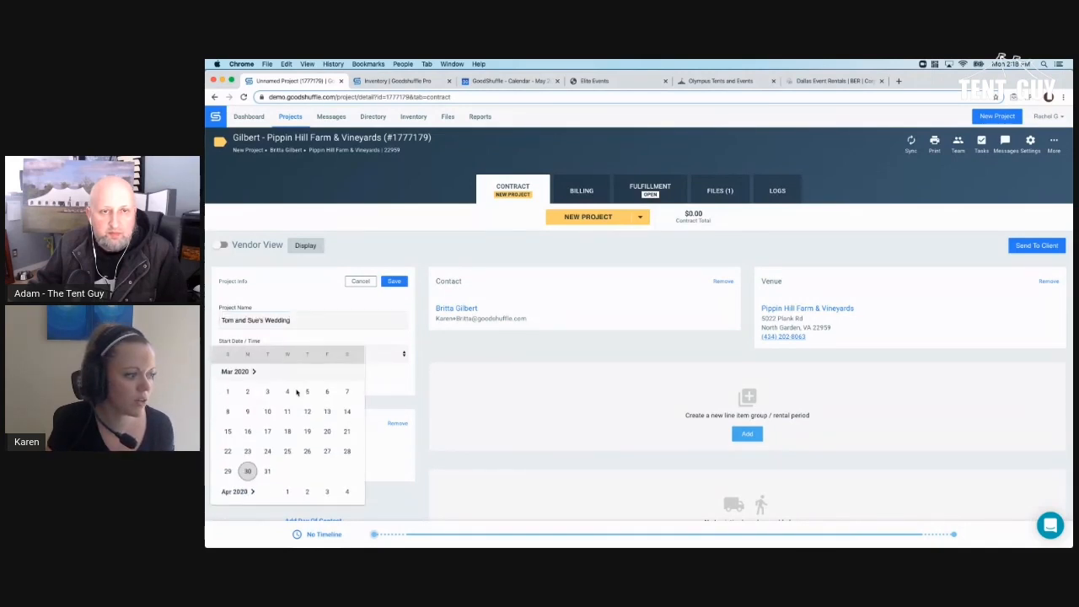
click(347, 498)
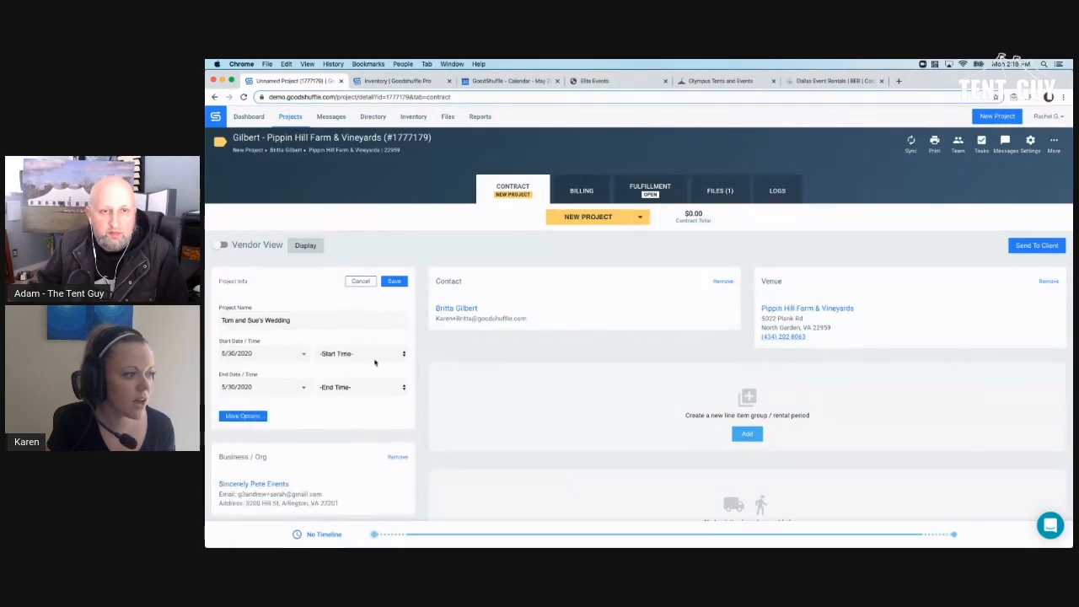
click(372, 352)
scroll(371, 382, down, 10)
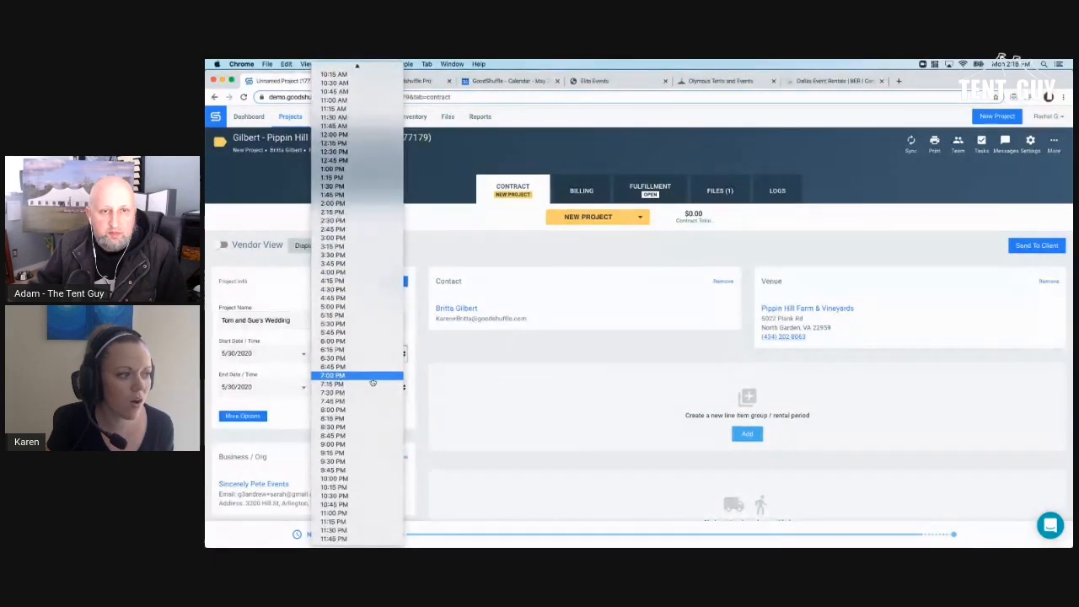
click(370, 382)
click(371, 386)
scroll(371, 434, down, 3)
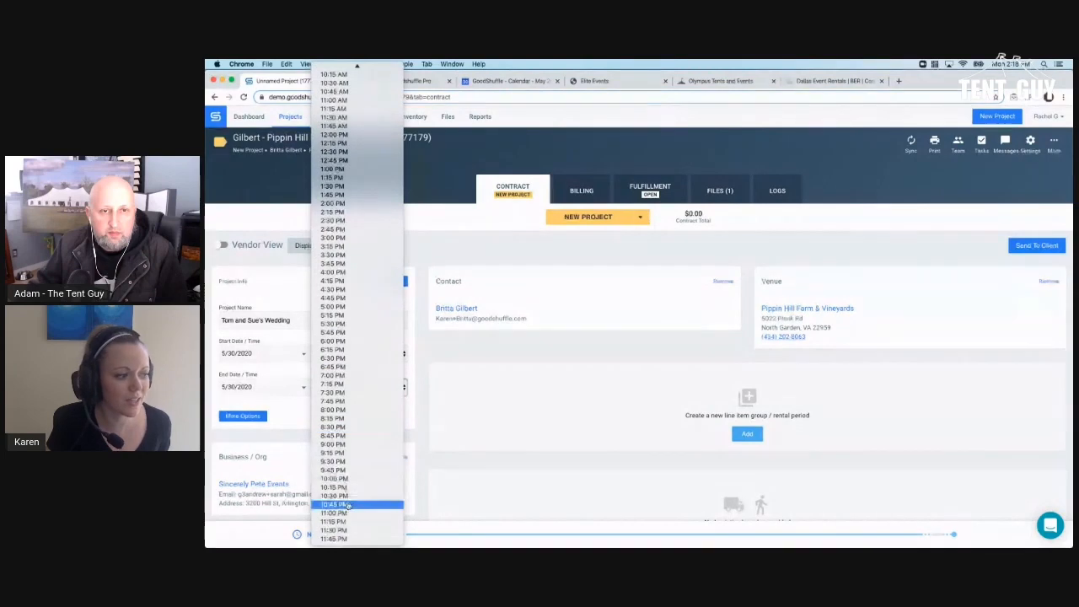
scroll(345, 513, down, 3)
click(345, 515)
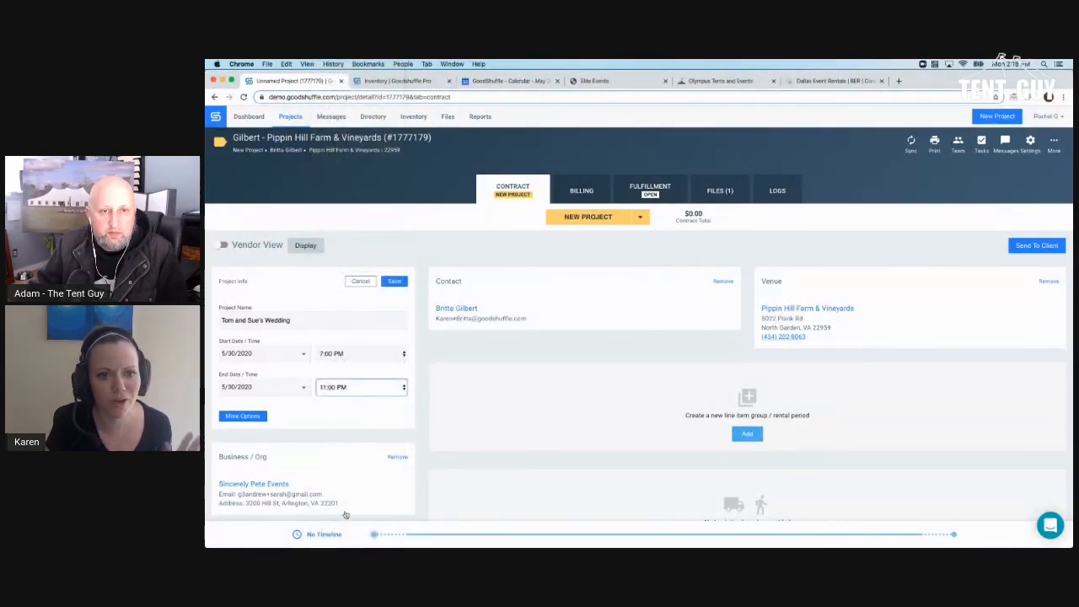
- Choose Wedding as the event type under the extra fields and save the project
scroll(351, 506, down, 3)
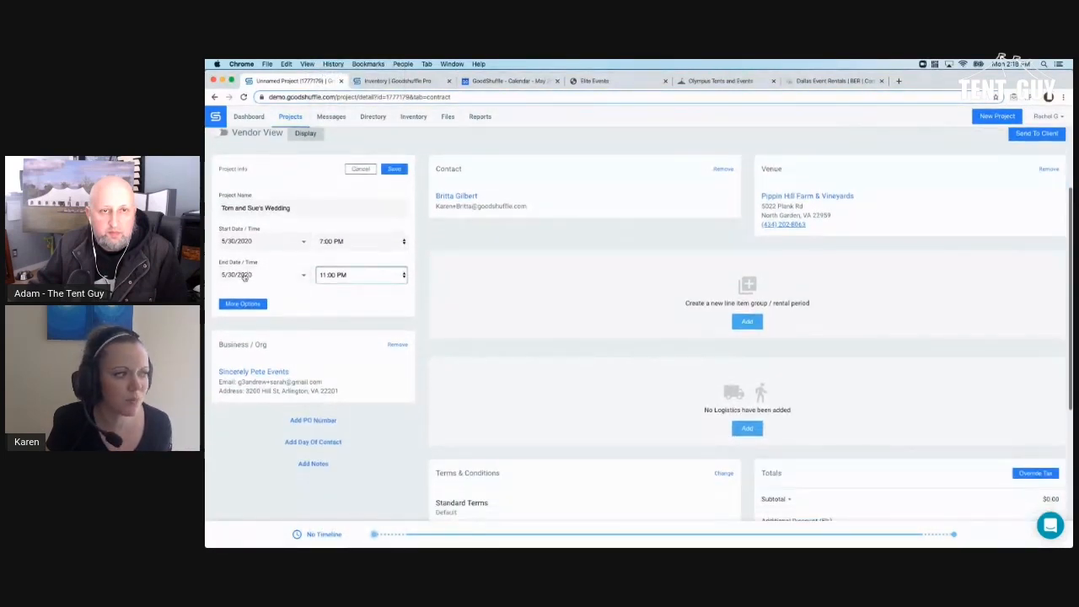
click(242, 304)
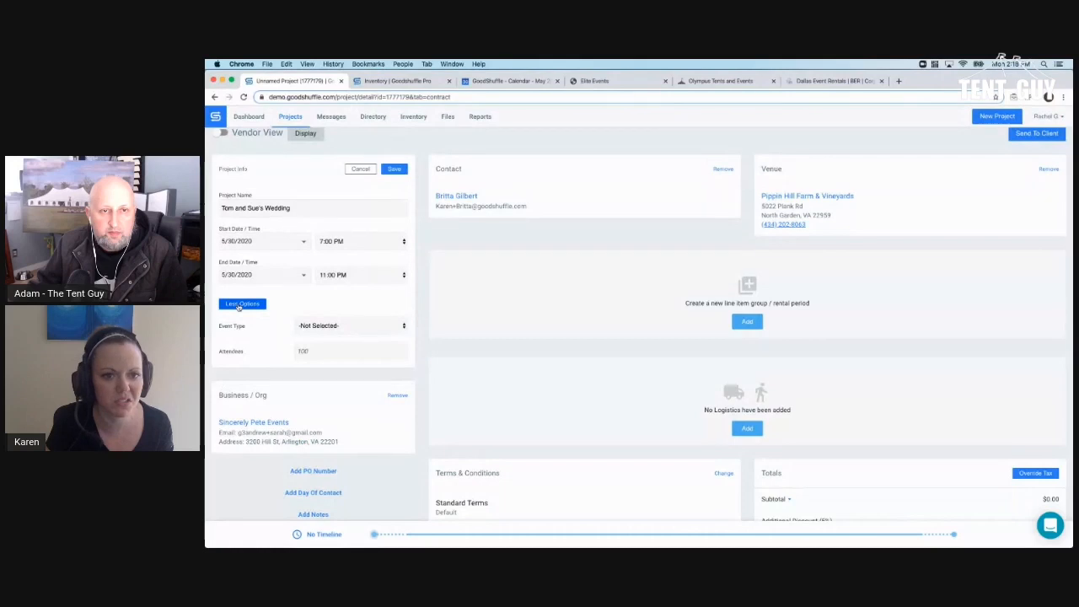
click(317, 325)
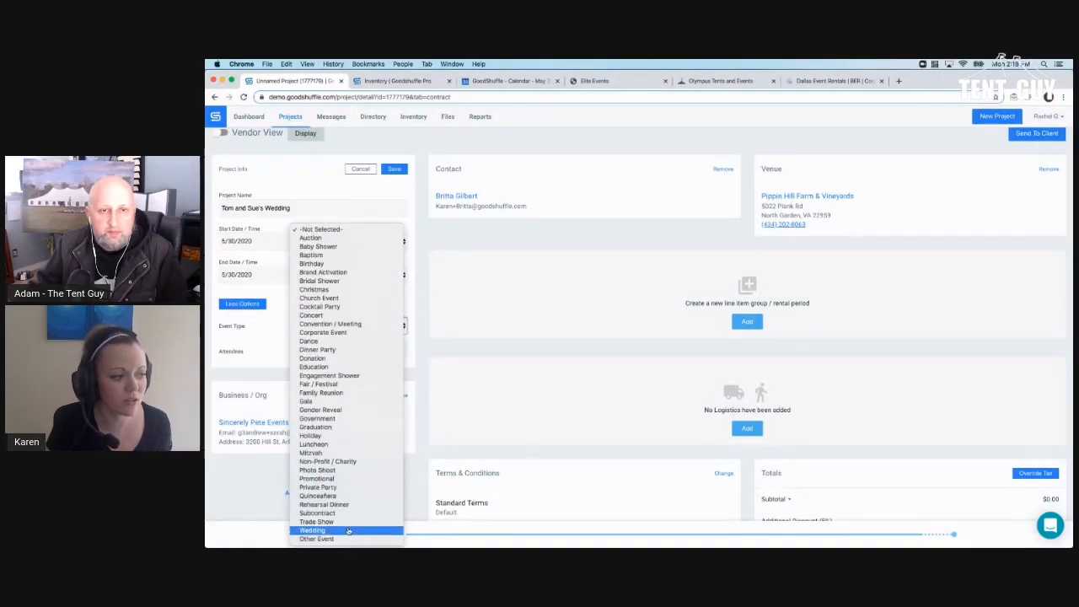
click(359, 530)
click(394, 169)
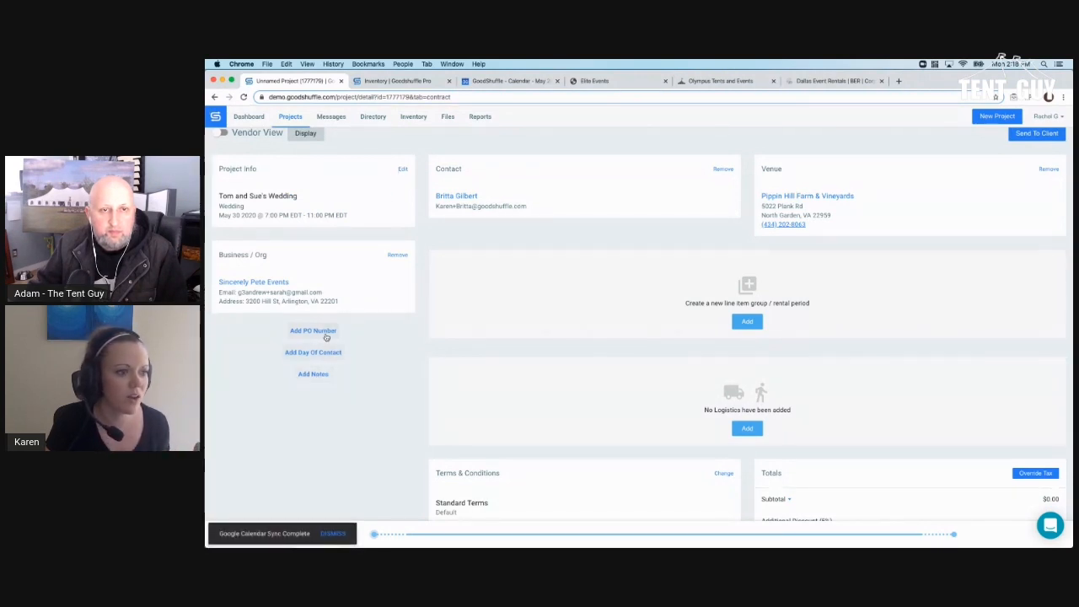
scroll(326, 337, up, 3)
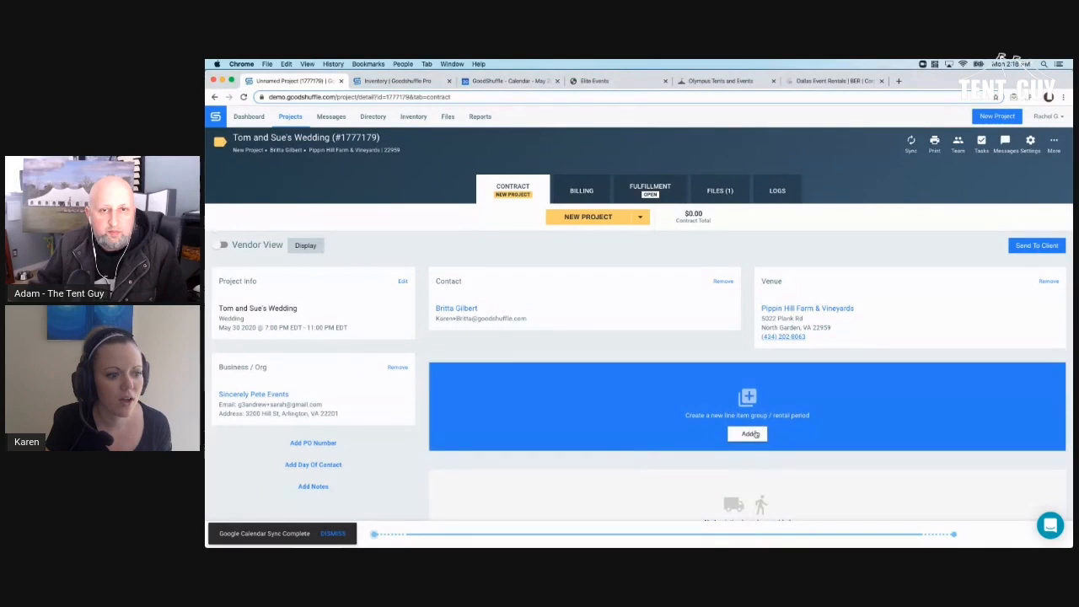
- Add a line-item group named 'Ceremony- Garden'
click(753, 433)
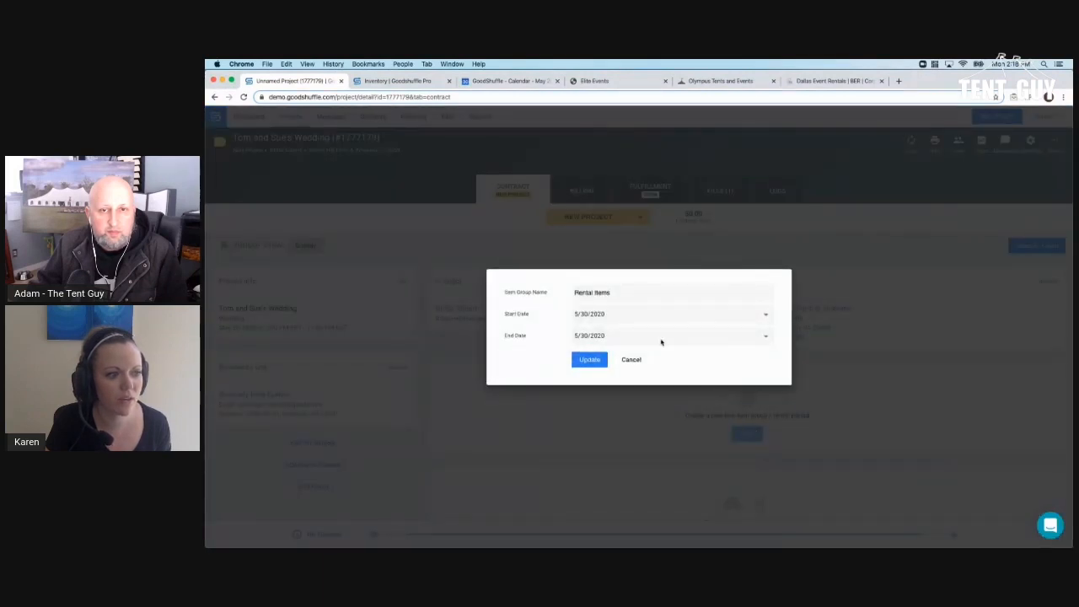
triple_click(615, 298)
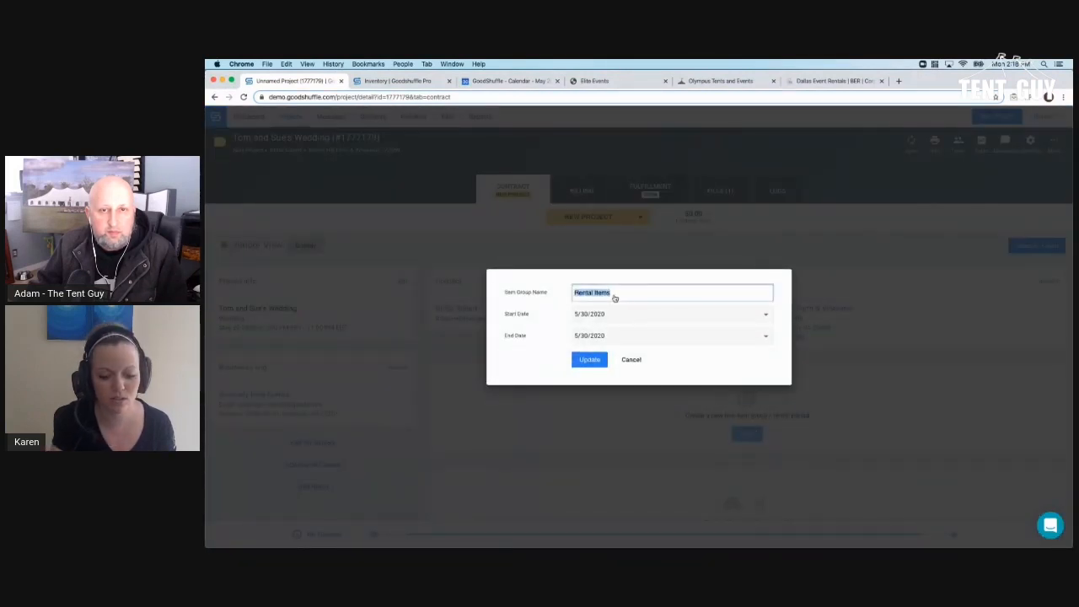
text(Ceremony-)
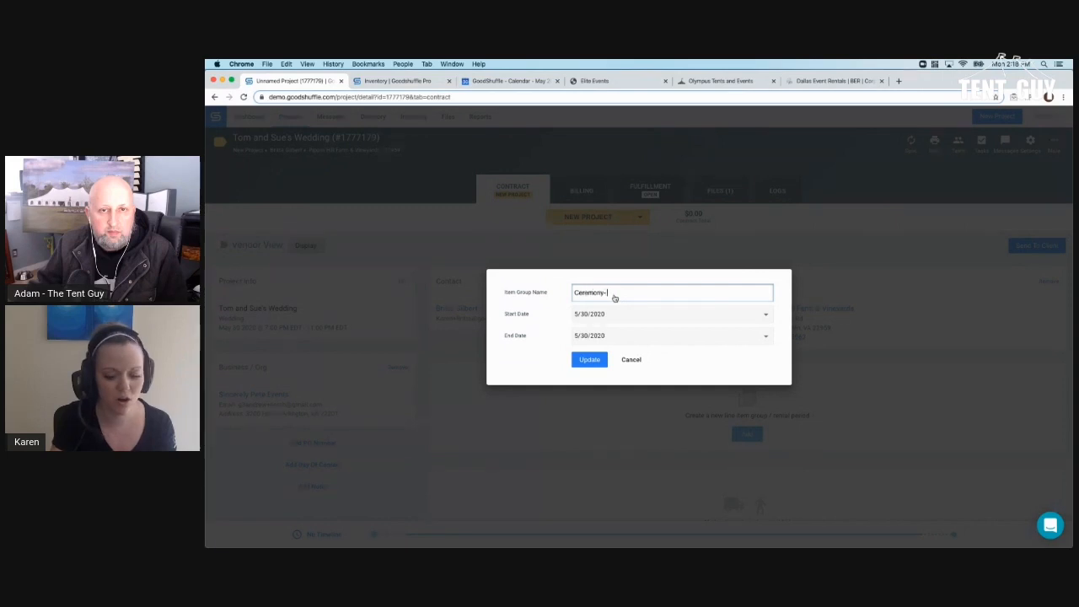
text( Garden)
click(602, 359)
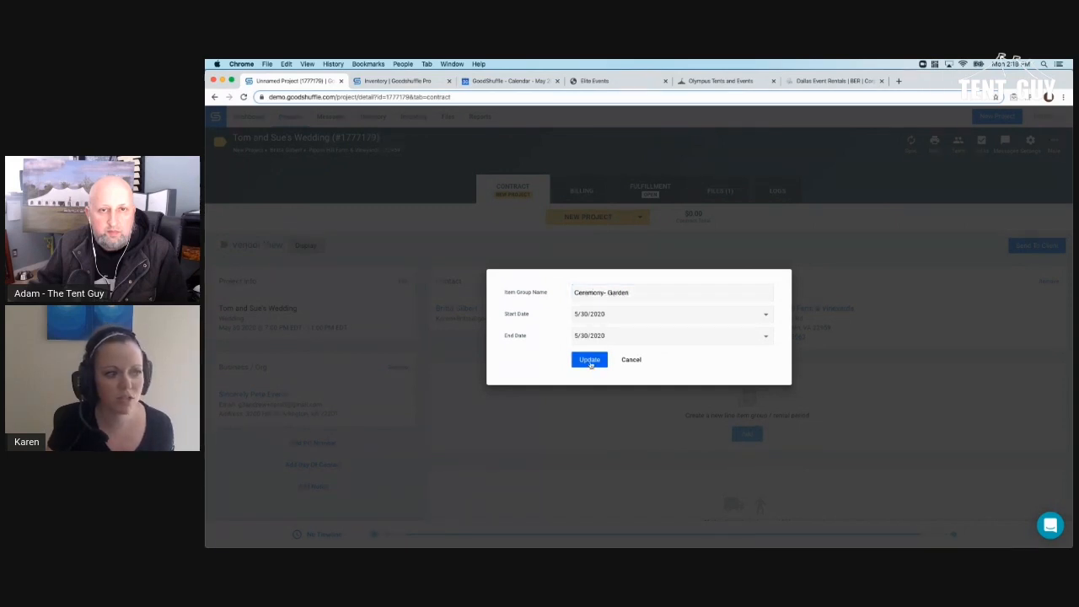
- Add a second line-item group named 'Reception- Hall'
scroll(666, 388, down, 2)
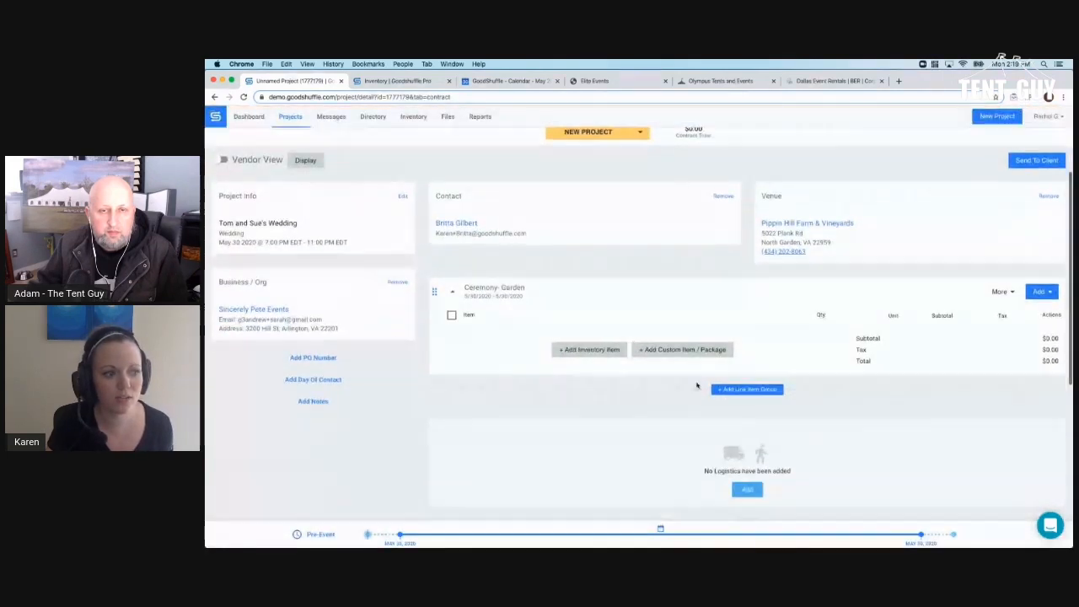
click(746, 376)
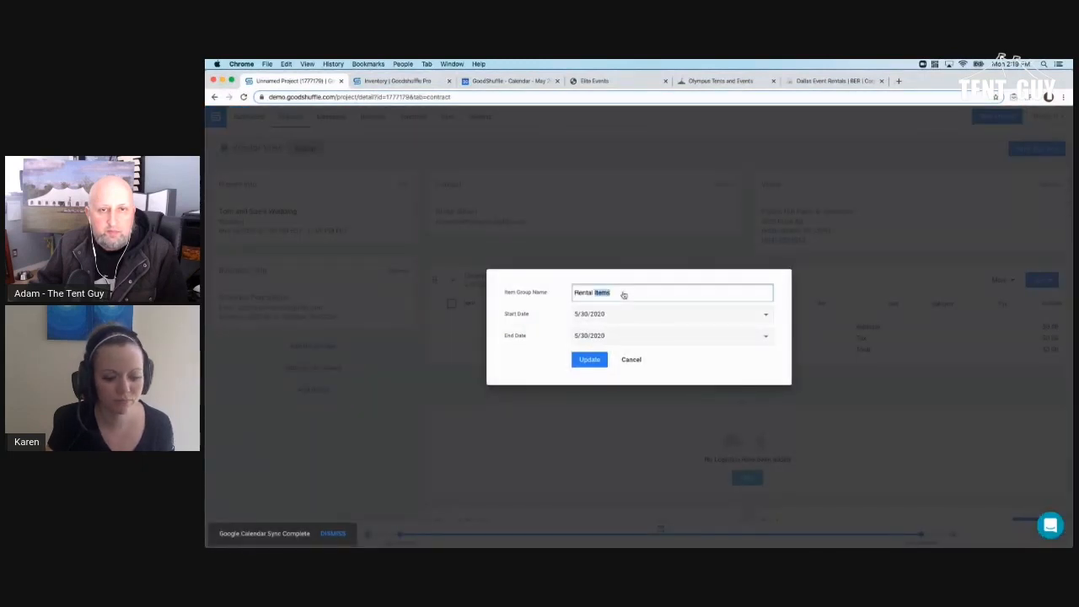
triple_click(623, 294)
text(Reception- Hall)
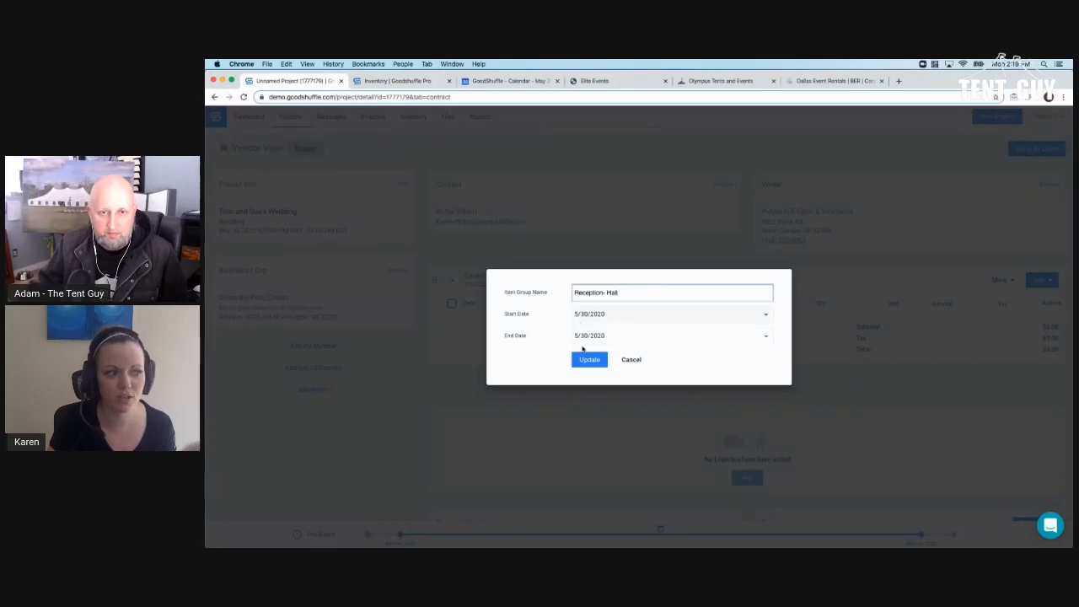
click(584, 363)
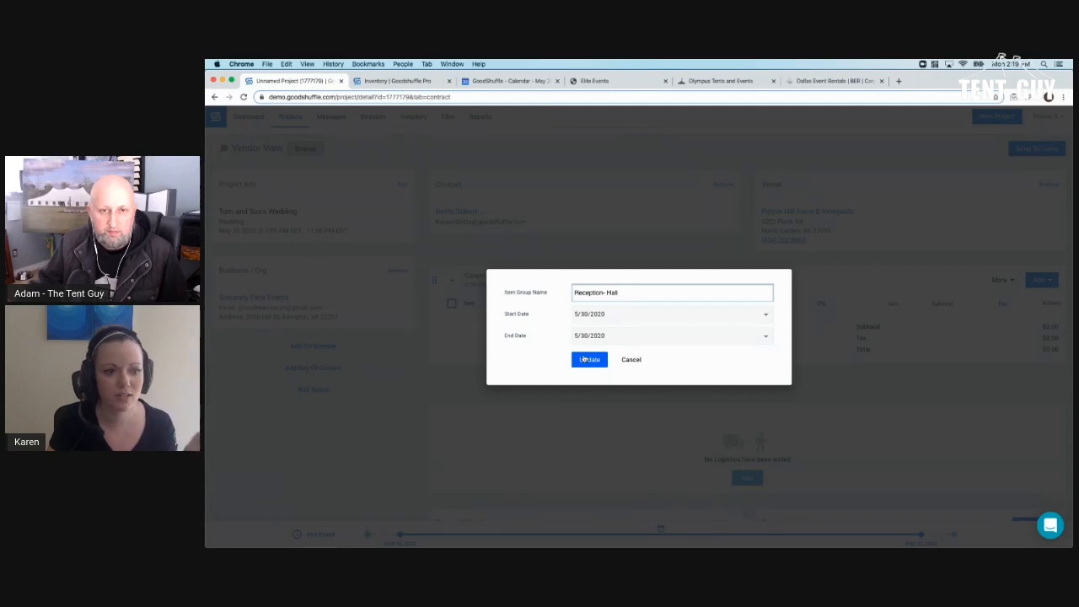
click(584, 360)
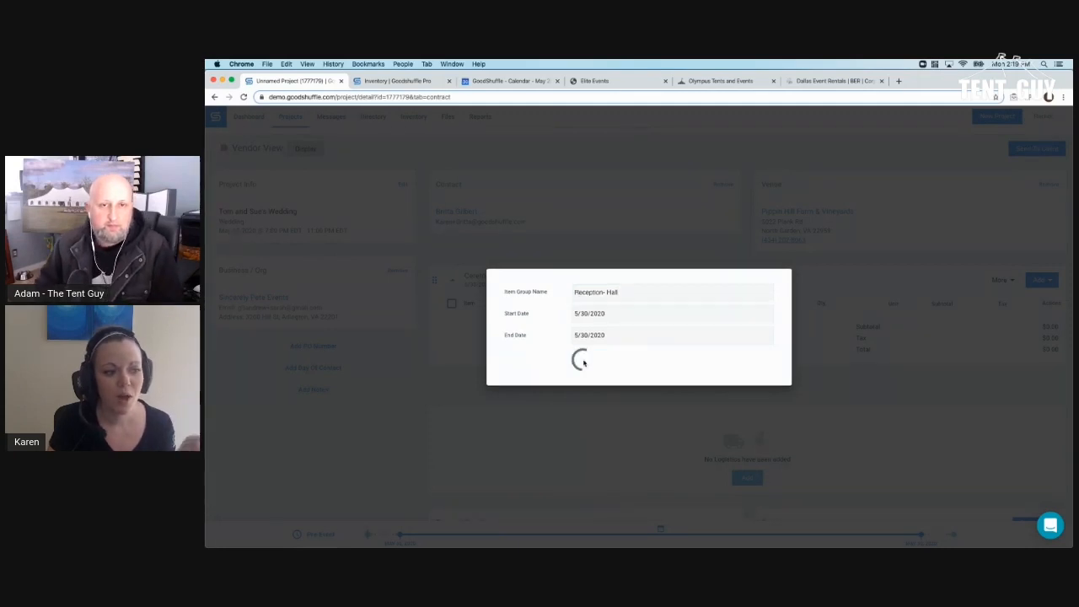
- Scroll to the Ceremony- Garden group and open its blue Add dropdown
scroll(608, 369, down, 2)
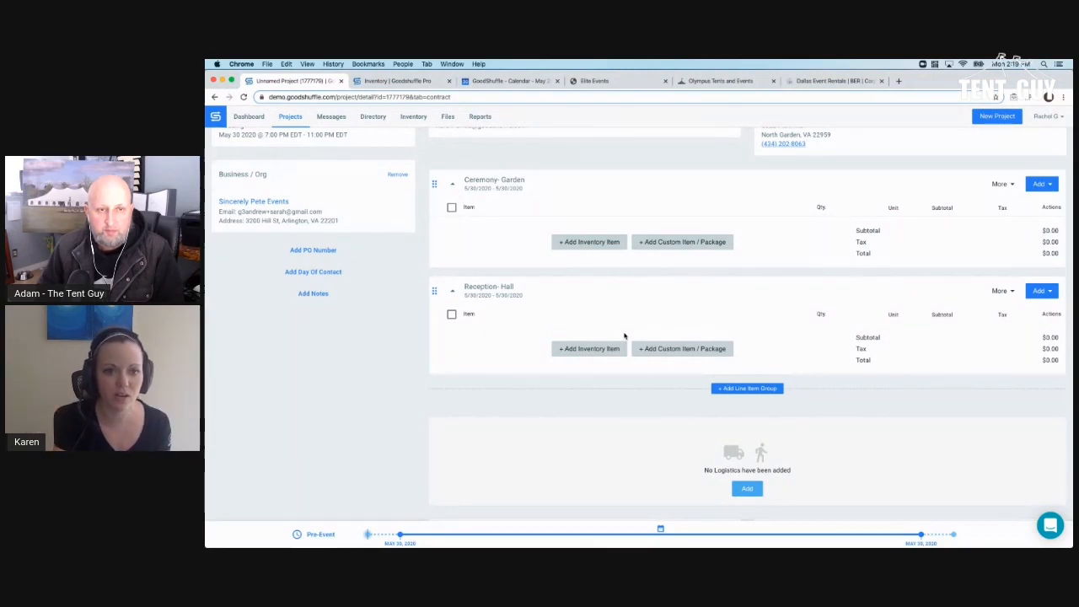
scroll(624, 335, up, 5)
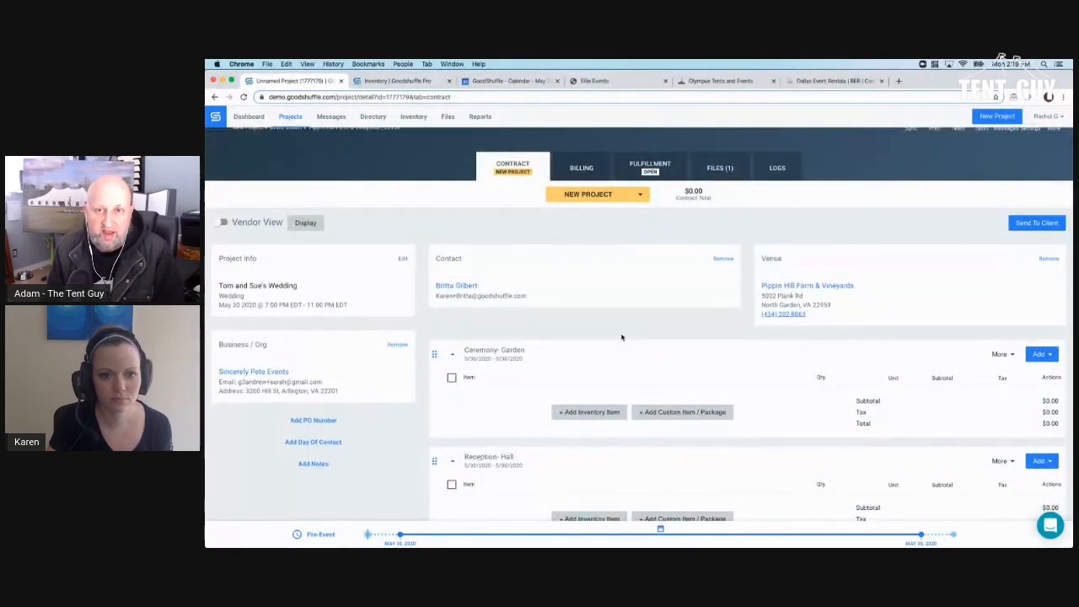
scroll(621, 337, down, 5)
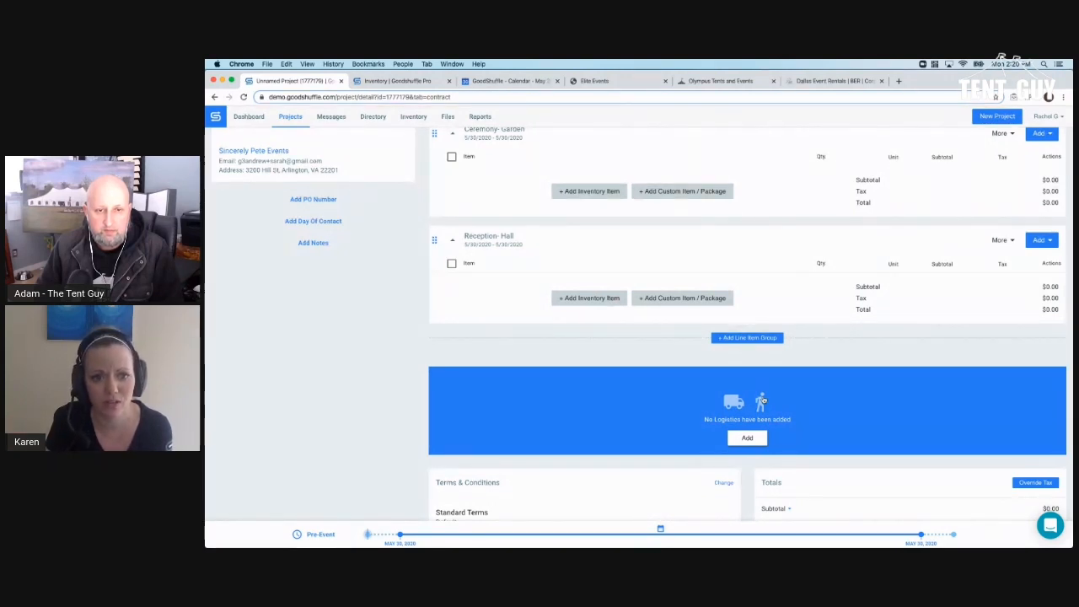
scroll(761, 401, up, 5)
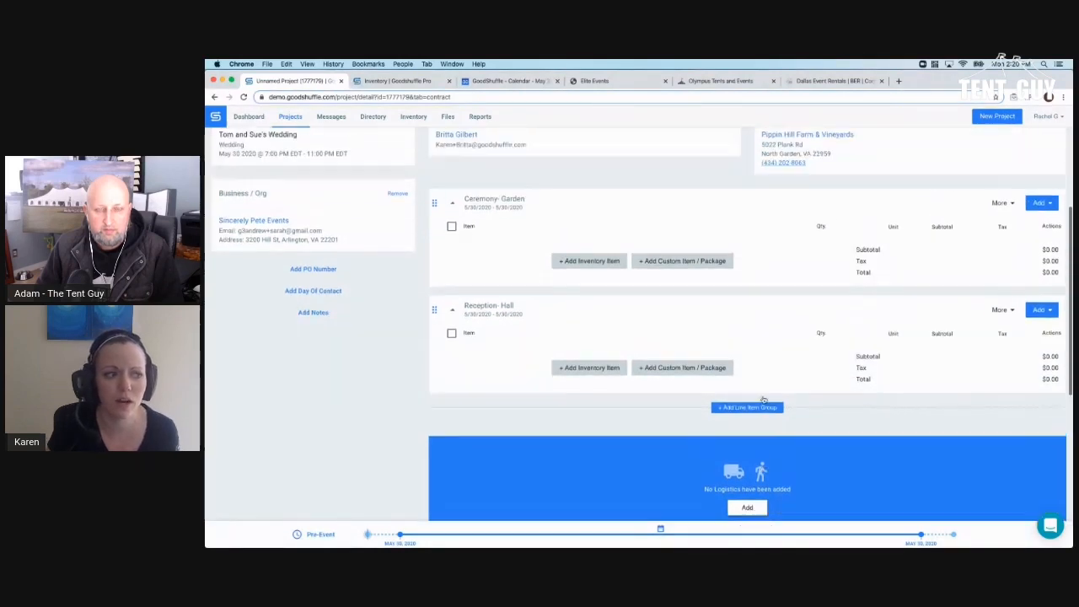
scroll(949, 310, down, 1)
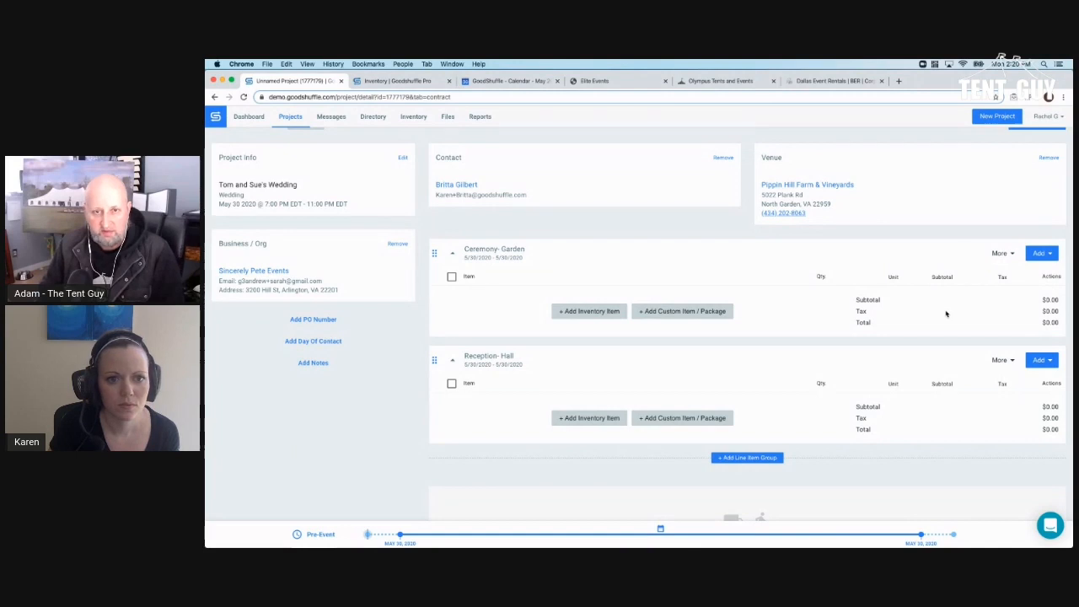
click(1040, 254)
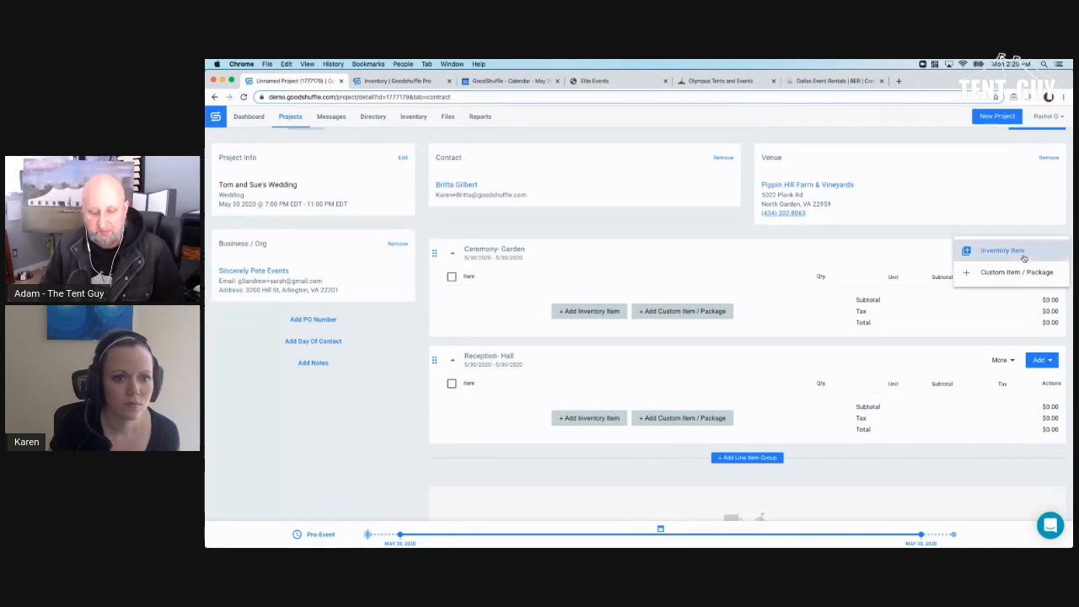
- Add an inventory item by searching 'marquee' and continue past the Related Products list
click(1024, 257)
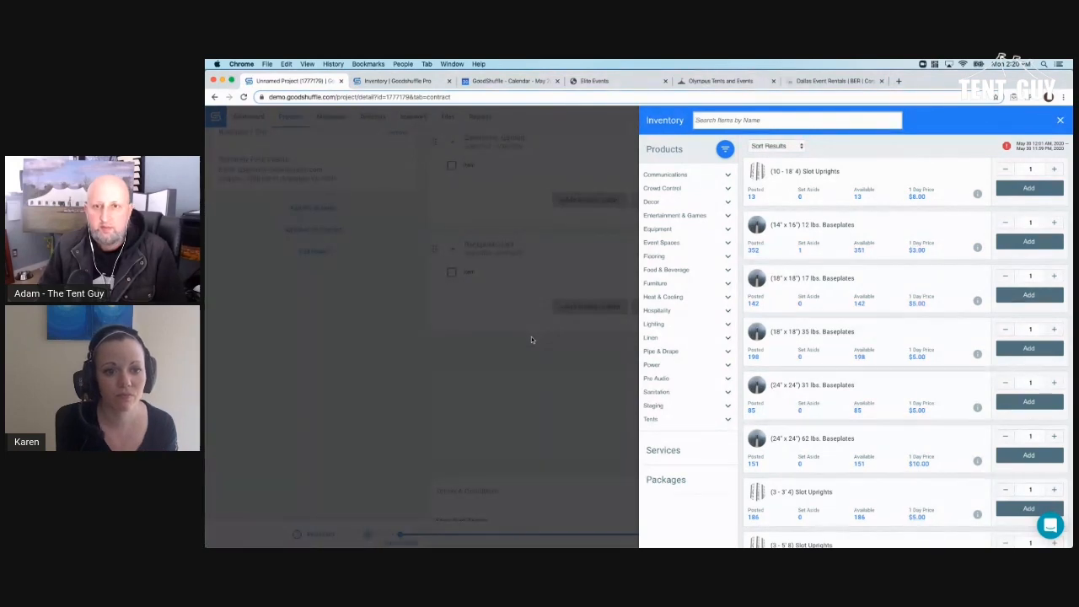
click(702, 122)
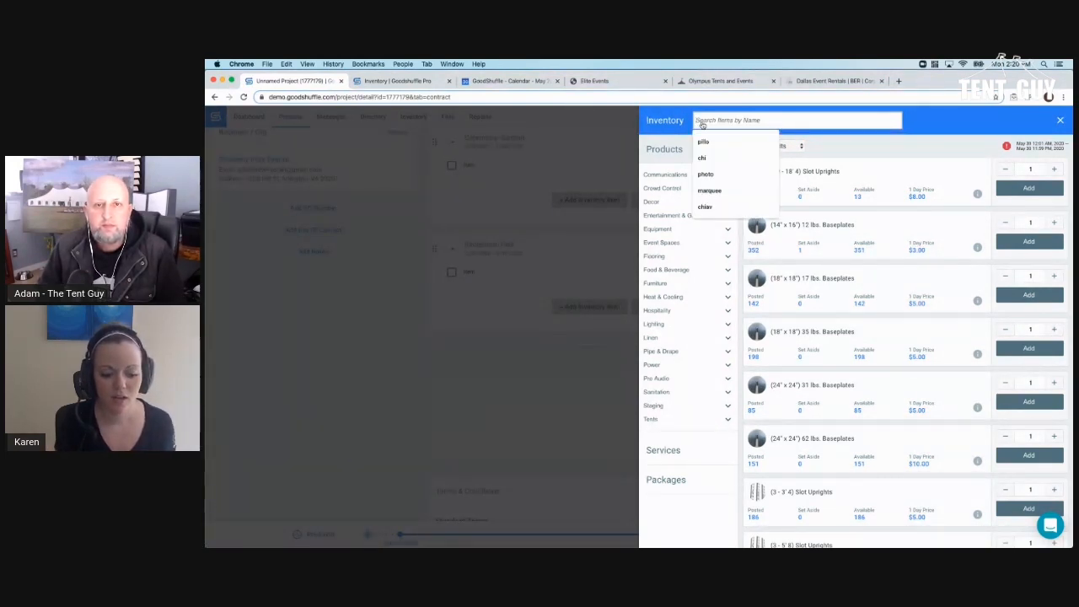
text(marquee)
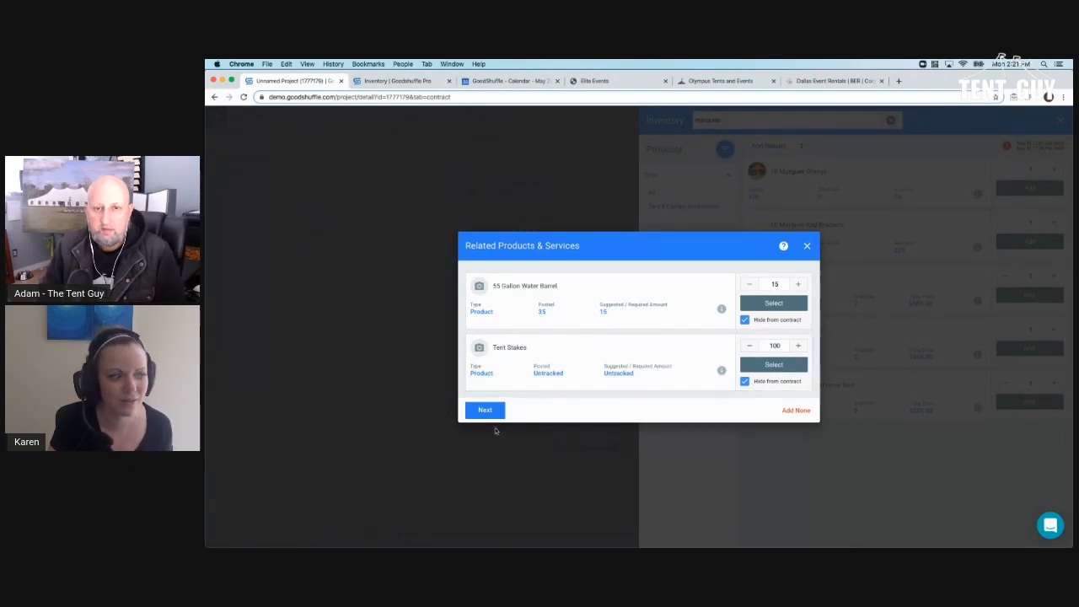
click(483, 409)
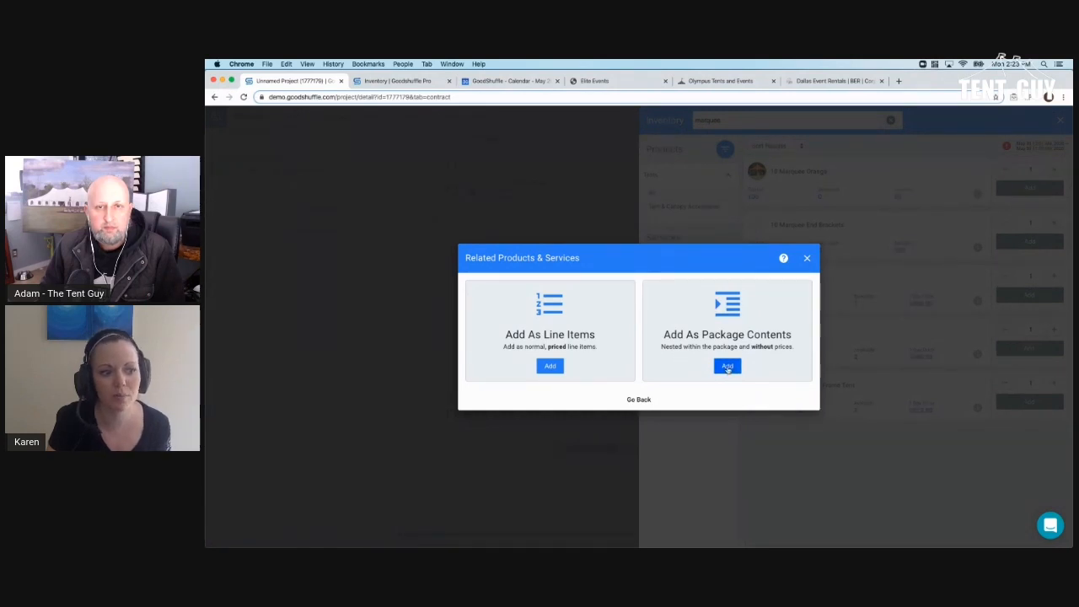
- Add the marquee's related products as package contents and close the Inventory panel
click(730, 369)
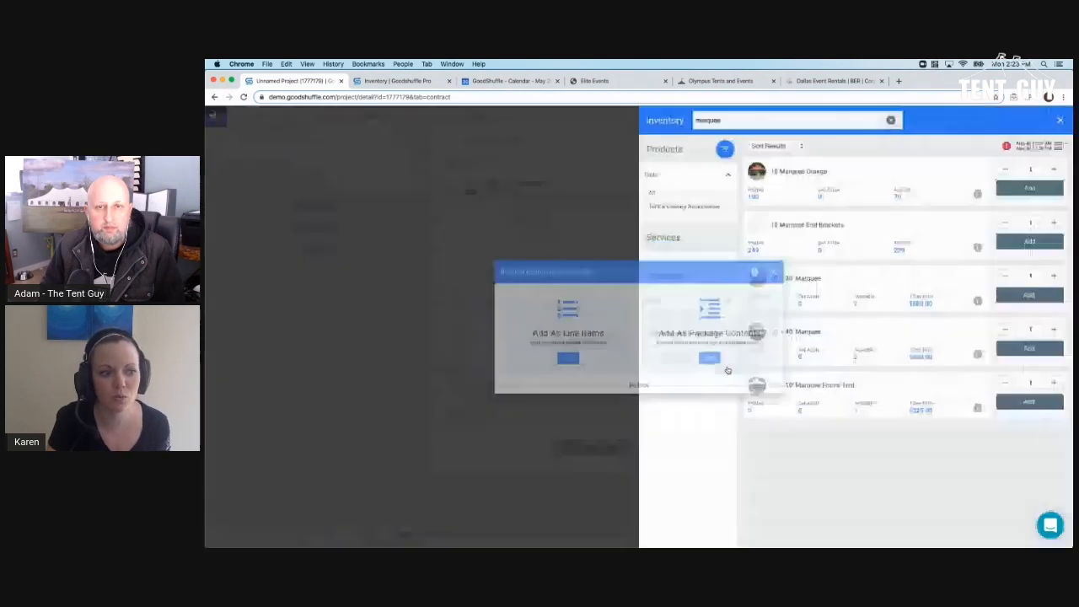
click(396, 368)
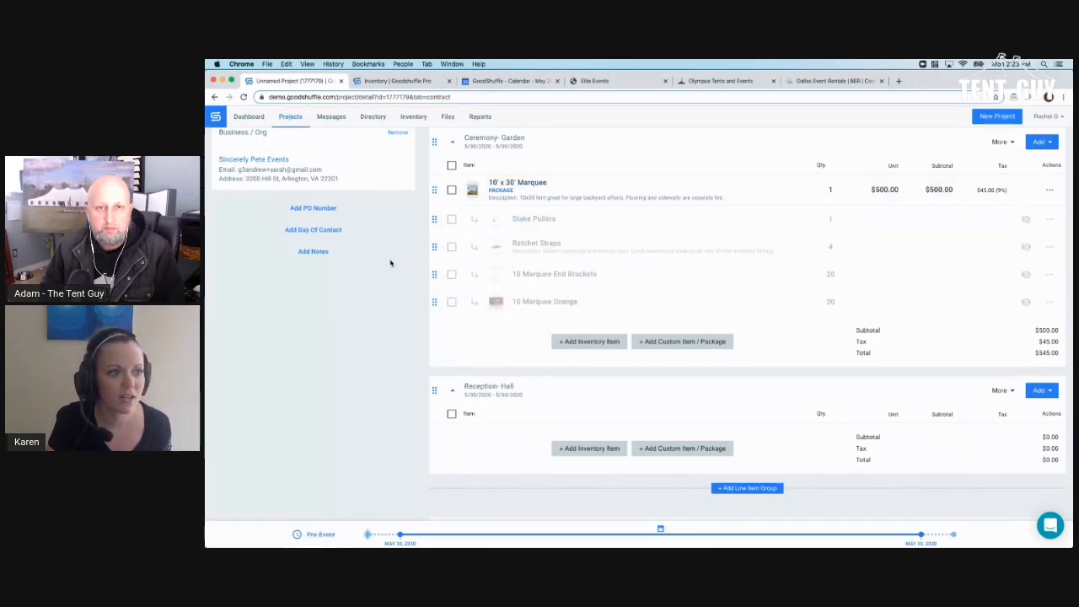
scroll(370, 264, up, 2)
scroll(370, 263, up, 4)
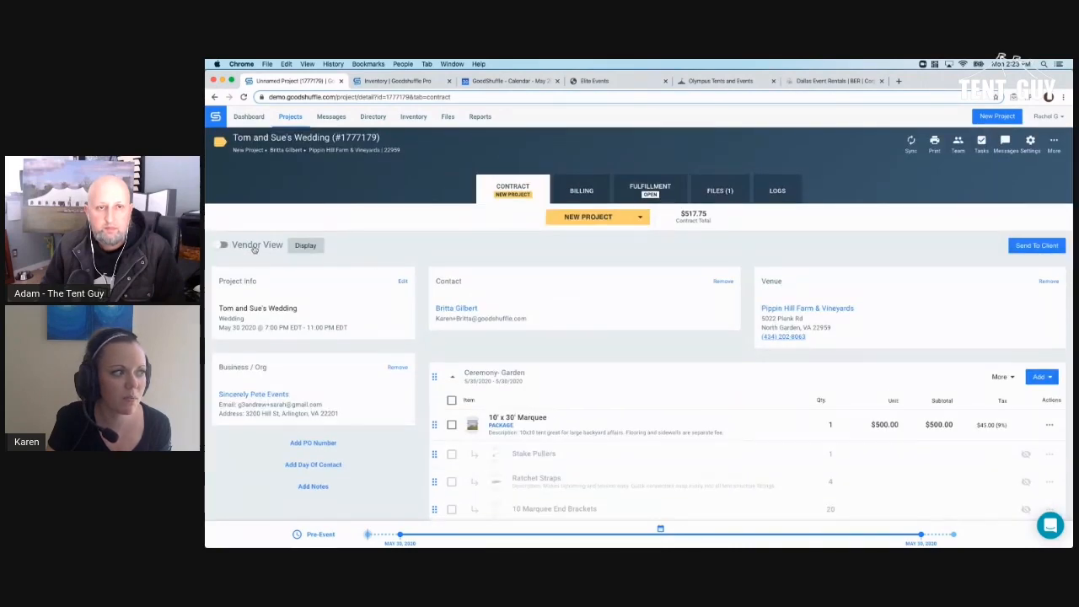
- Review the customer-facing quote for Tom and Sue's Wedding, then switch to the Fulfillment tab
click(255, 247)
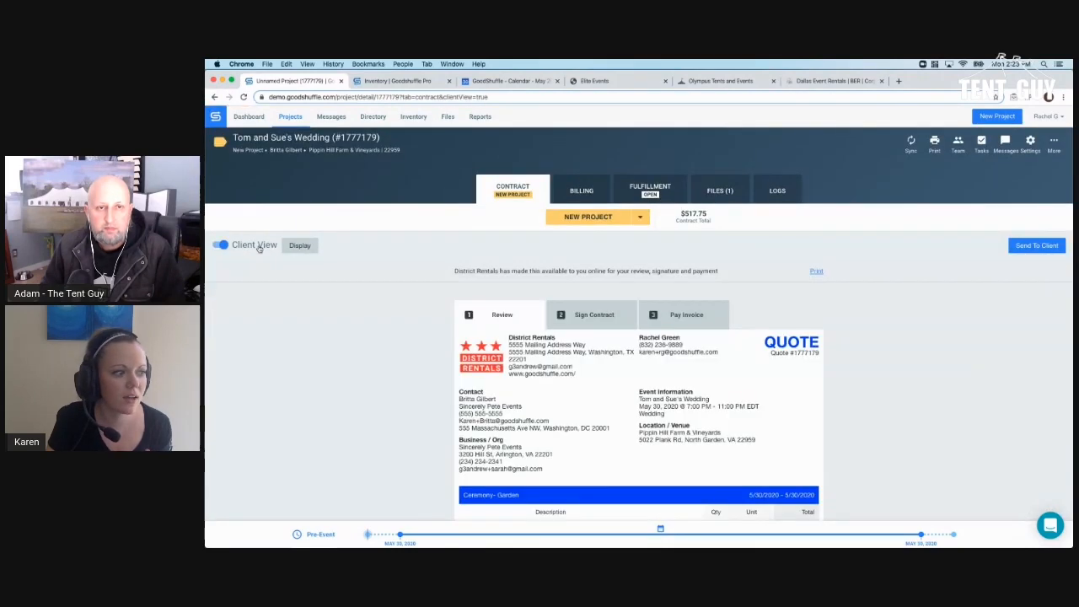
scroll(333, 284, down, 5)
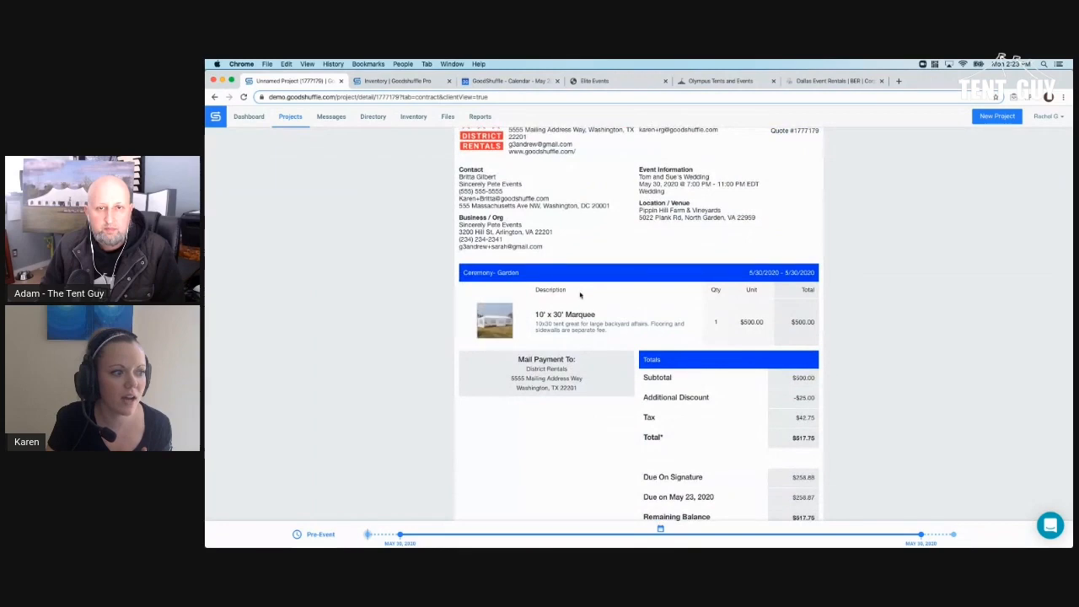
scroll(605, 323, up, 5)
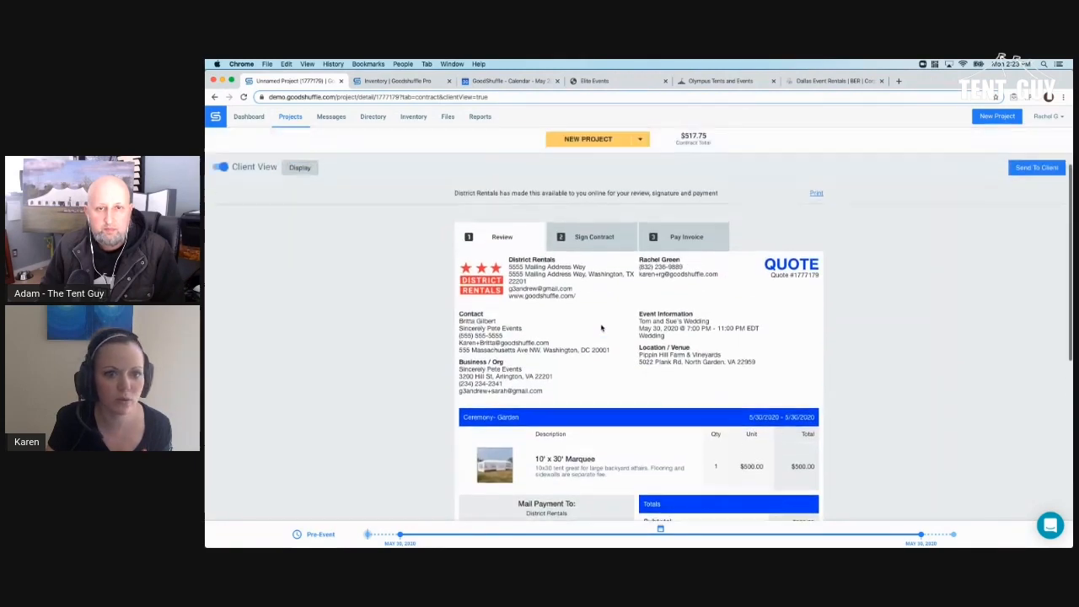
scroll(601, 327, down, 8)
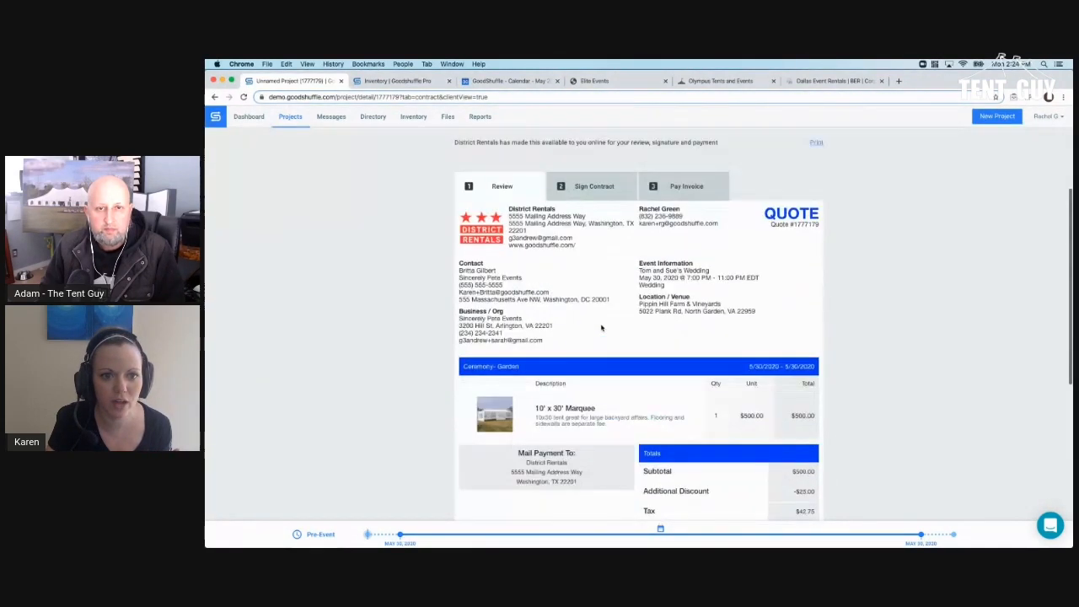
scroll(600, 327, up, 8)
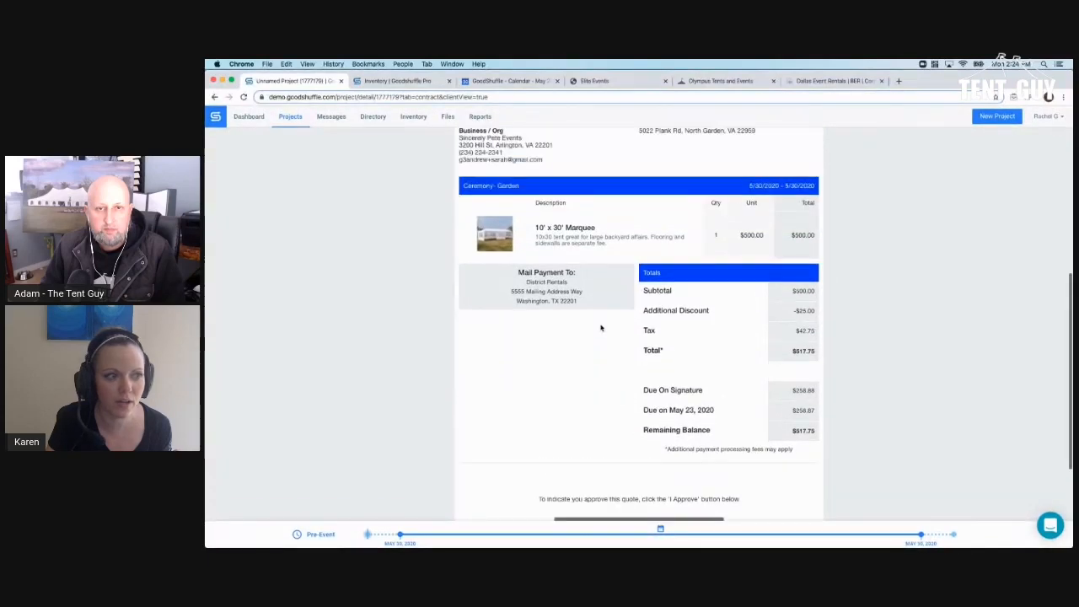
click(647, 192)
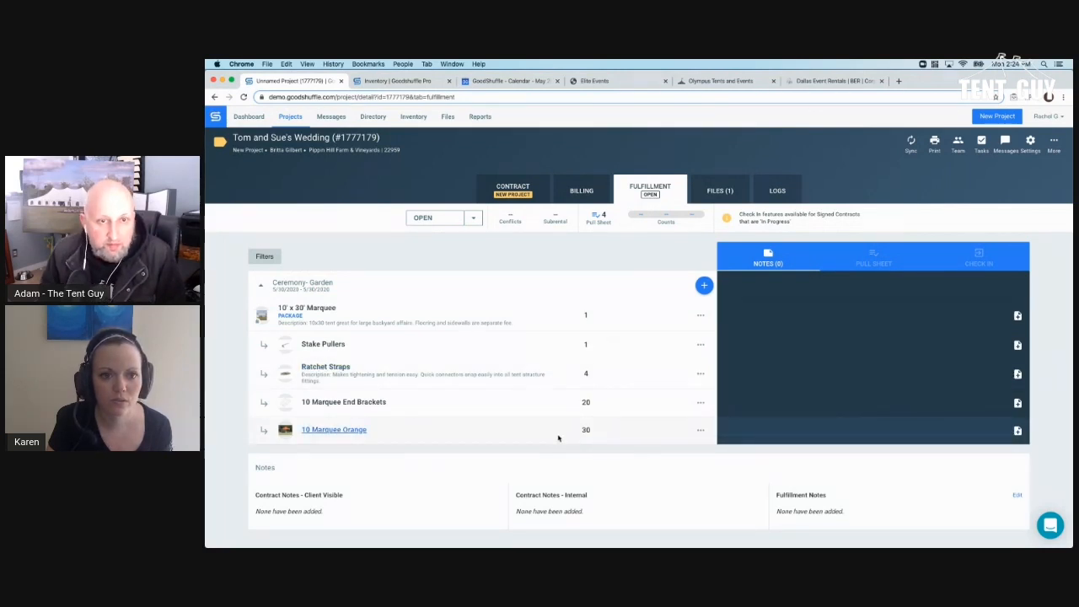
click(533, 181)
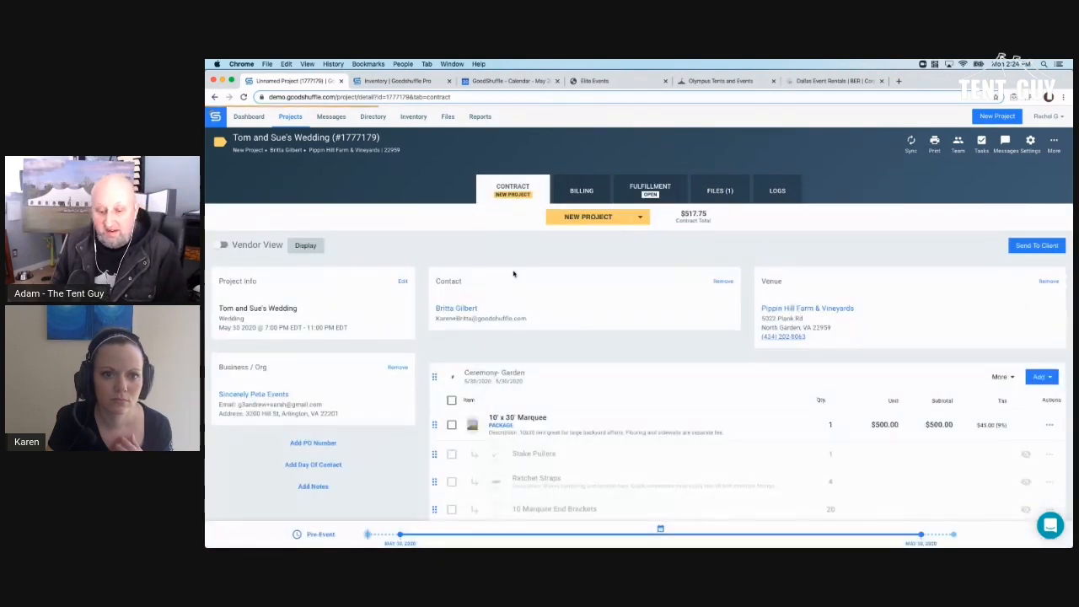
scroll(520, 299, down, 3)
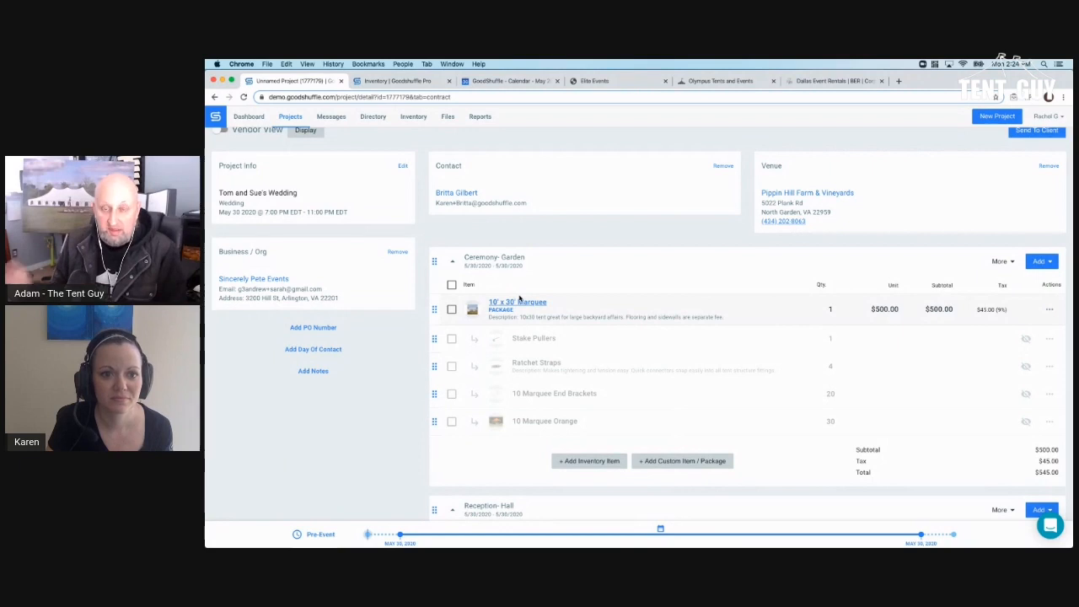
scroll(520, 297, down, 1)
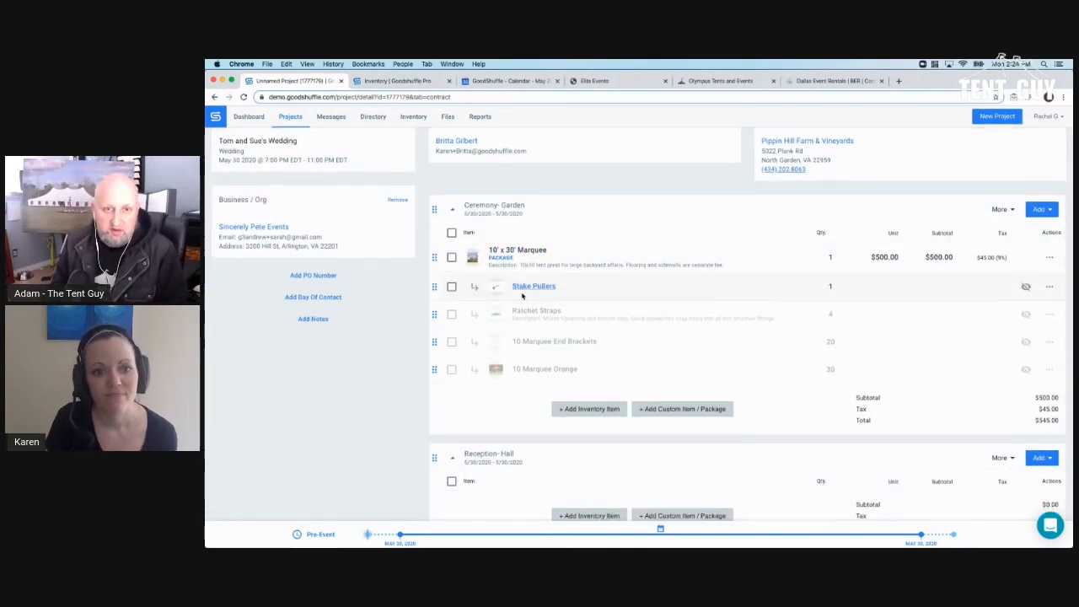
scroll(522, 295, up, 2)
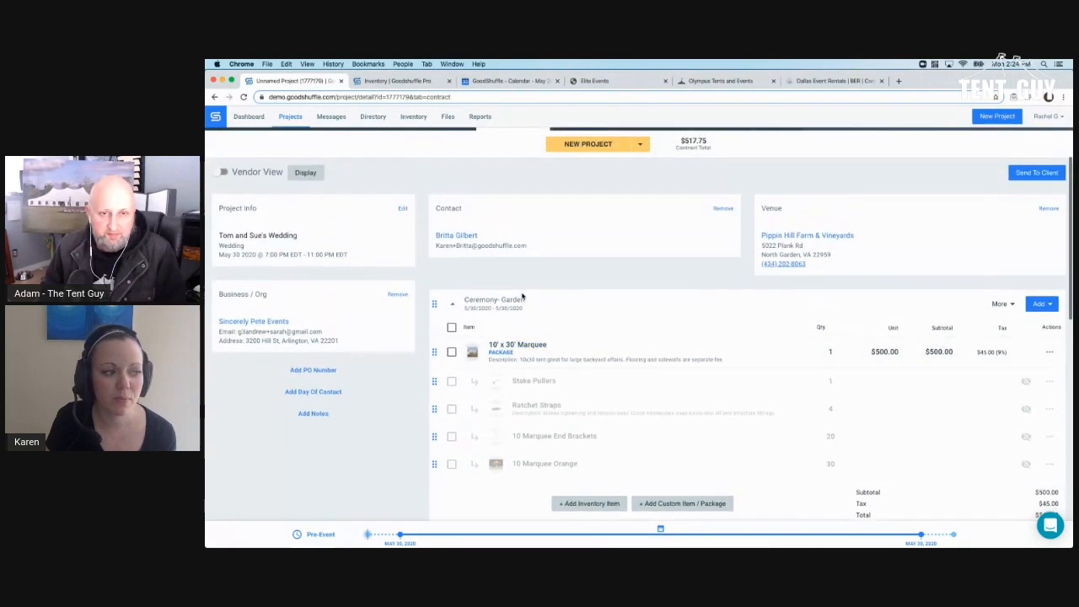
scroll(522, 295, down, 1)
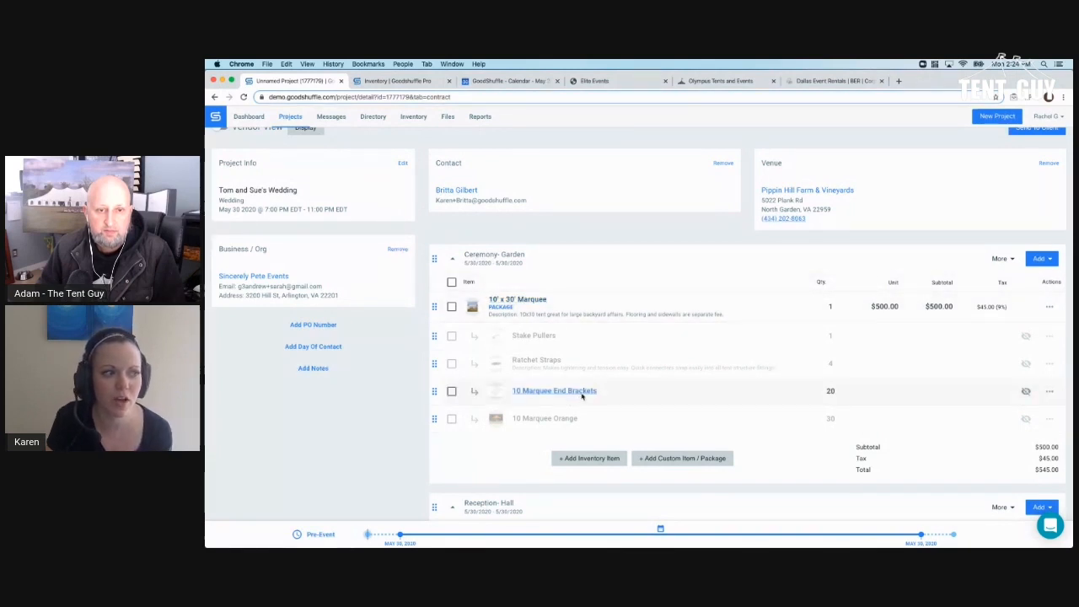
scroll(556, 389, up, 3)
click(663, 196)
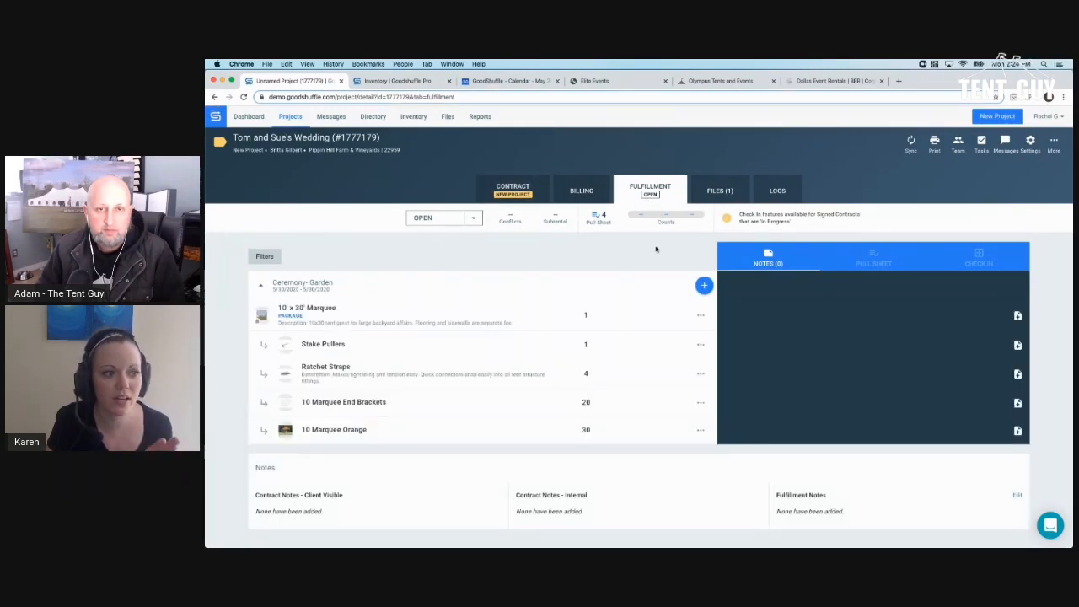
click(704, 286)
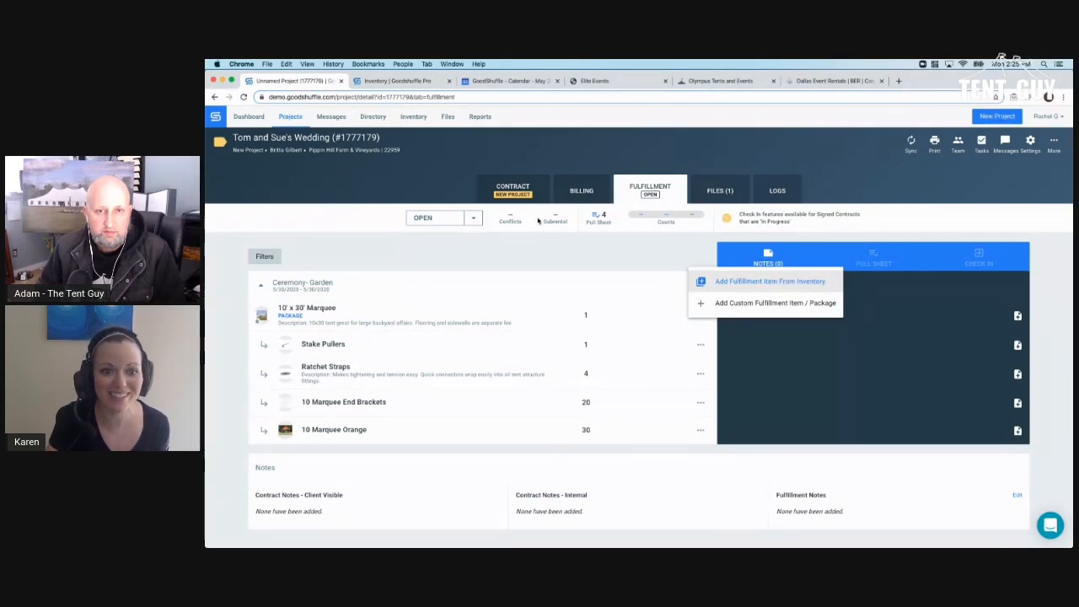
click(522, 196)
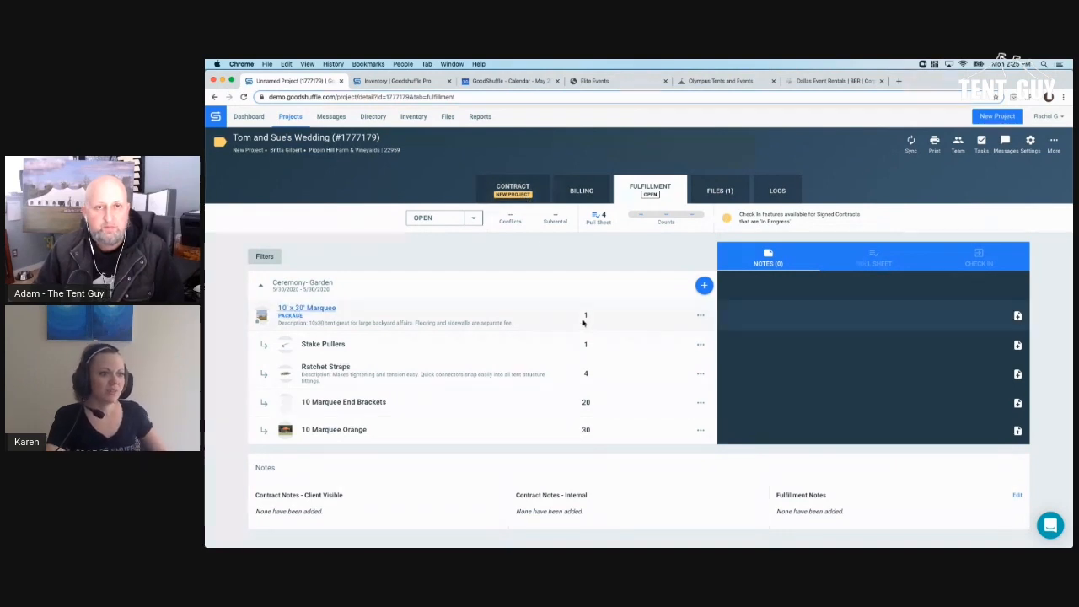
- From the Contract page, add the Rustic Chic BBQ Package to Reception-Hall via inventory search 'ru'
click(520, 203)
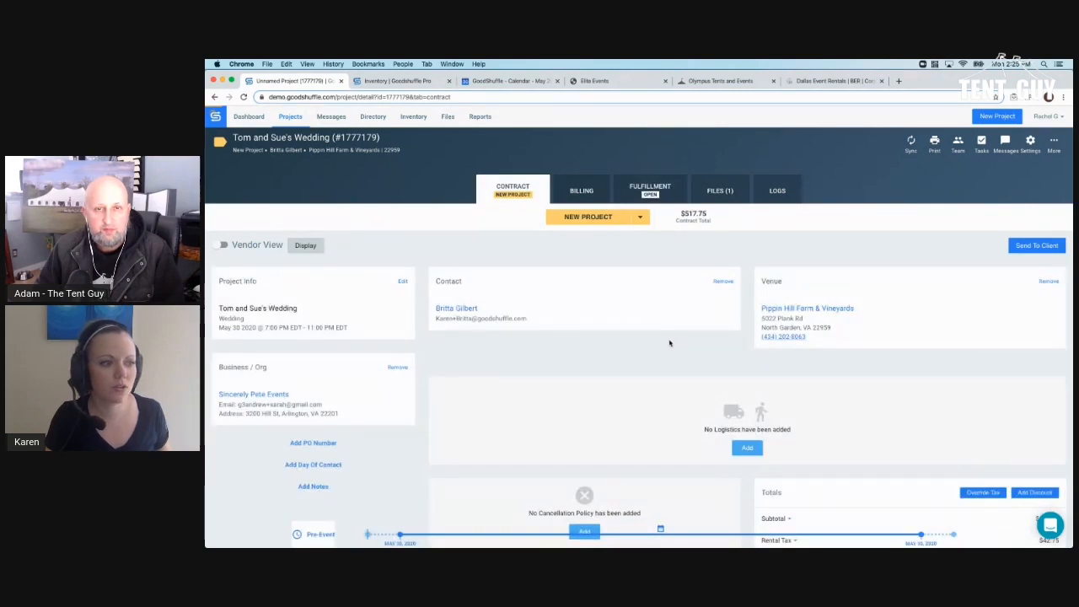
scroll(527, 274, down, 3)
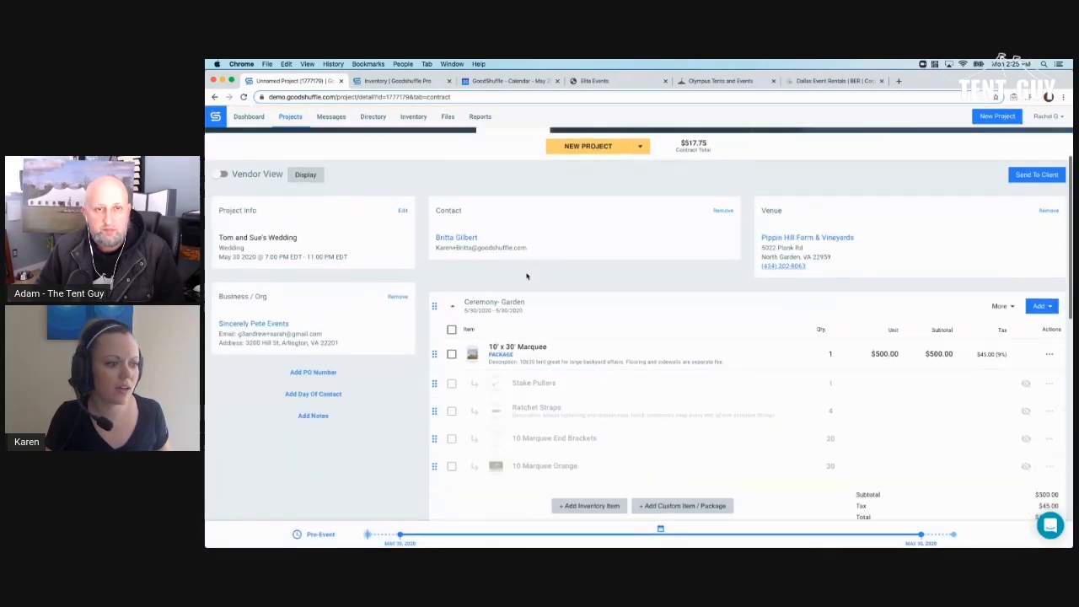
scroll(527, 275, down, 5)
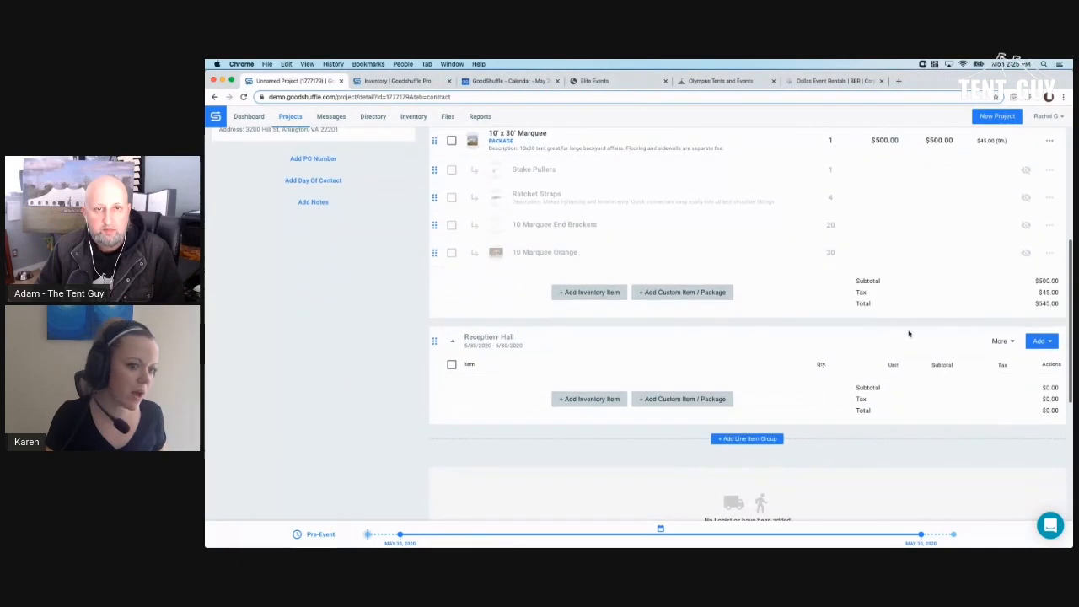
click(1032, 342)
click(1023, 340)
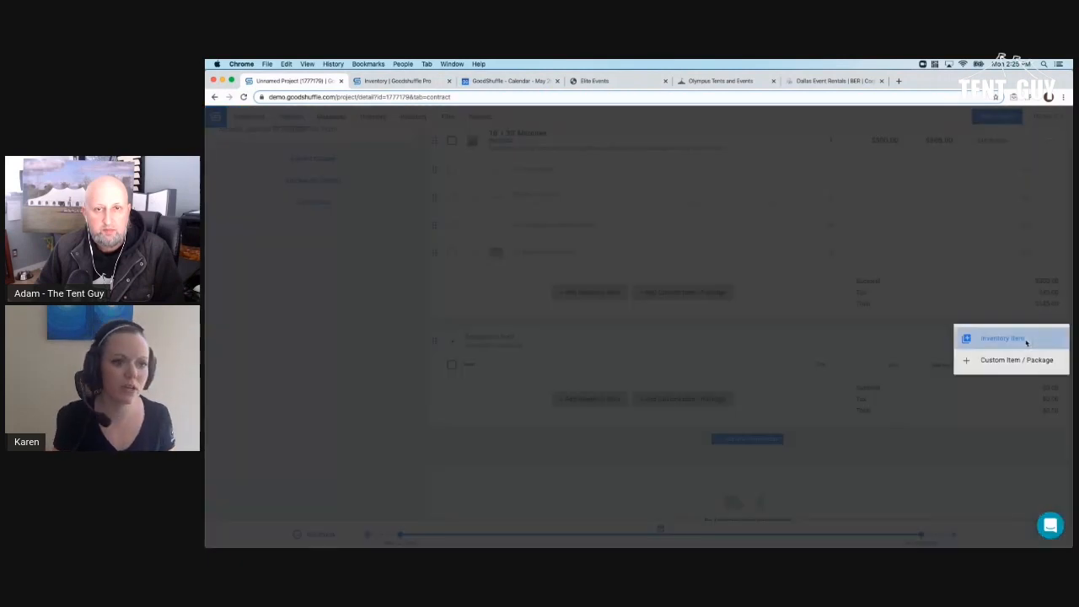
click(738, 125)
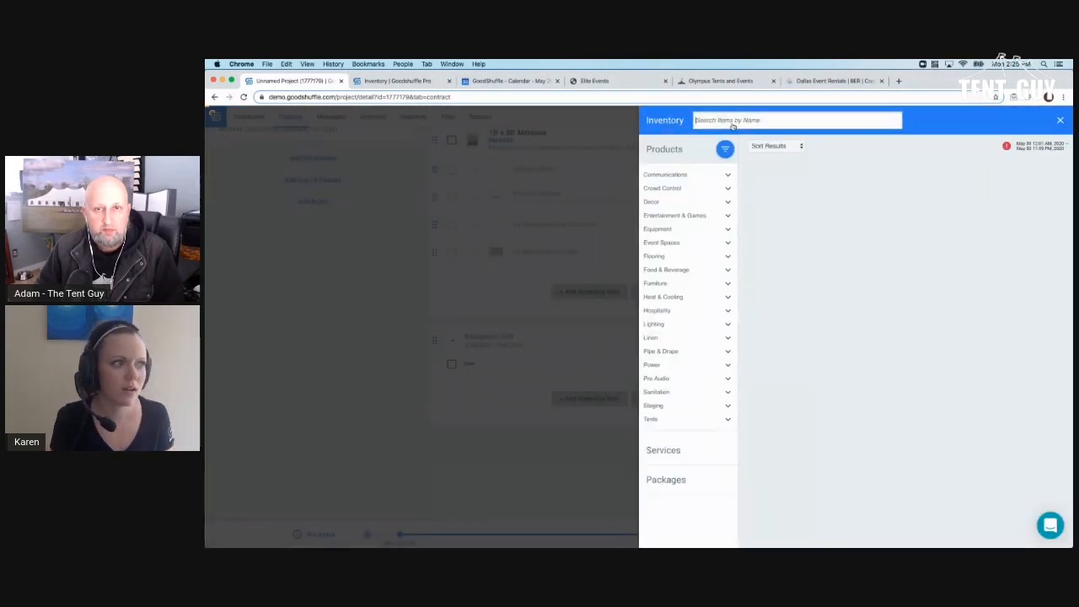
click(733, 122)
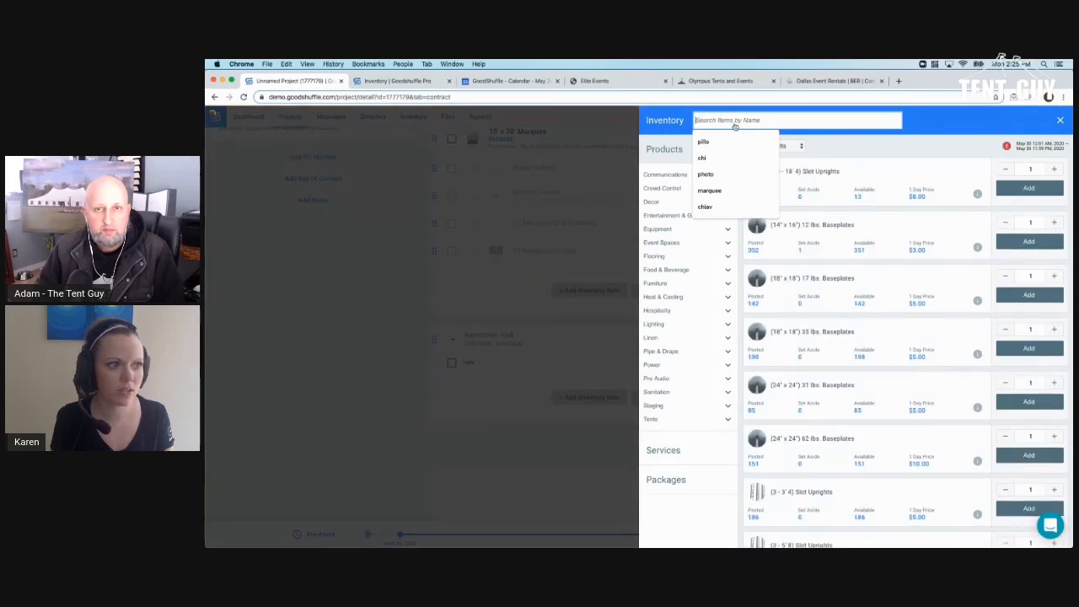
text(rustic)
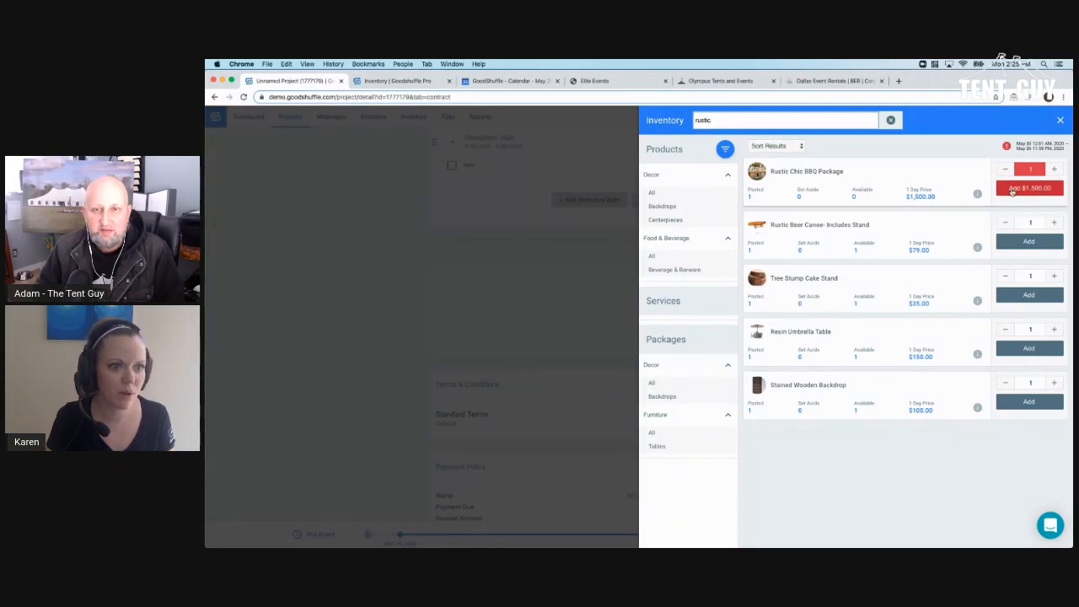
click(1011, 191)
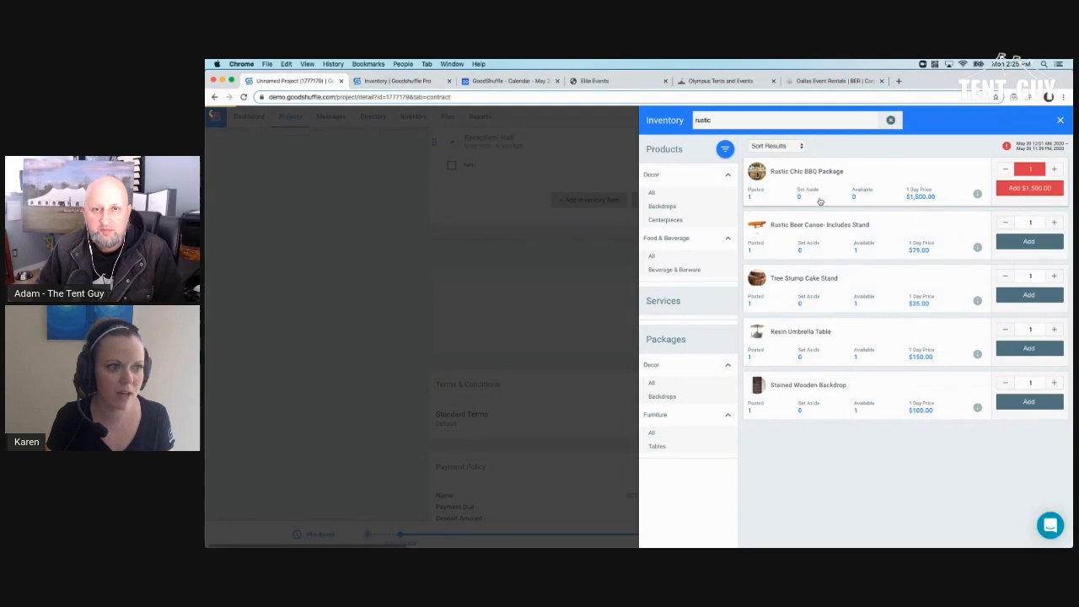
click(363, 248)
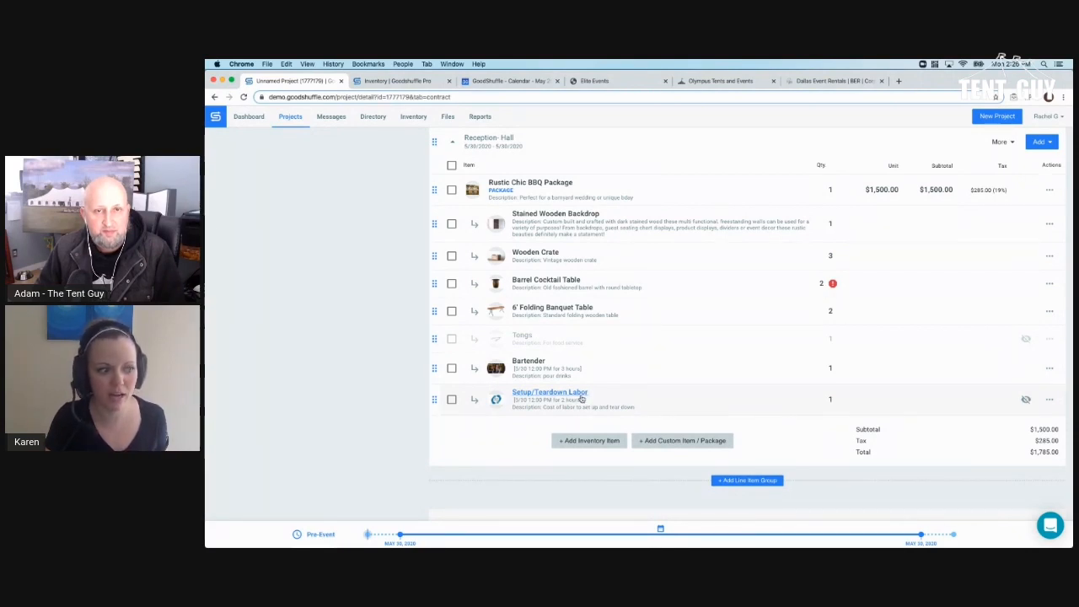
scroll(396, 302, up, 2)
scroll(397, 302, up, 4)
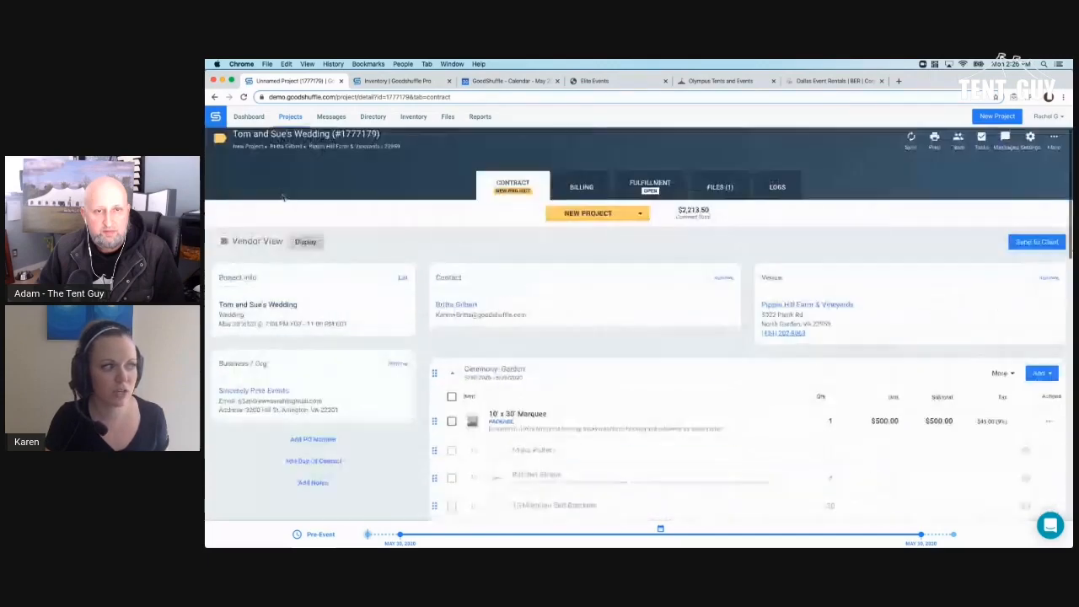
click(248, 244)
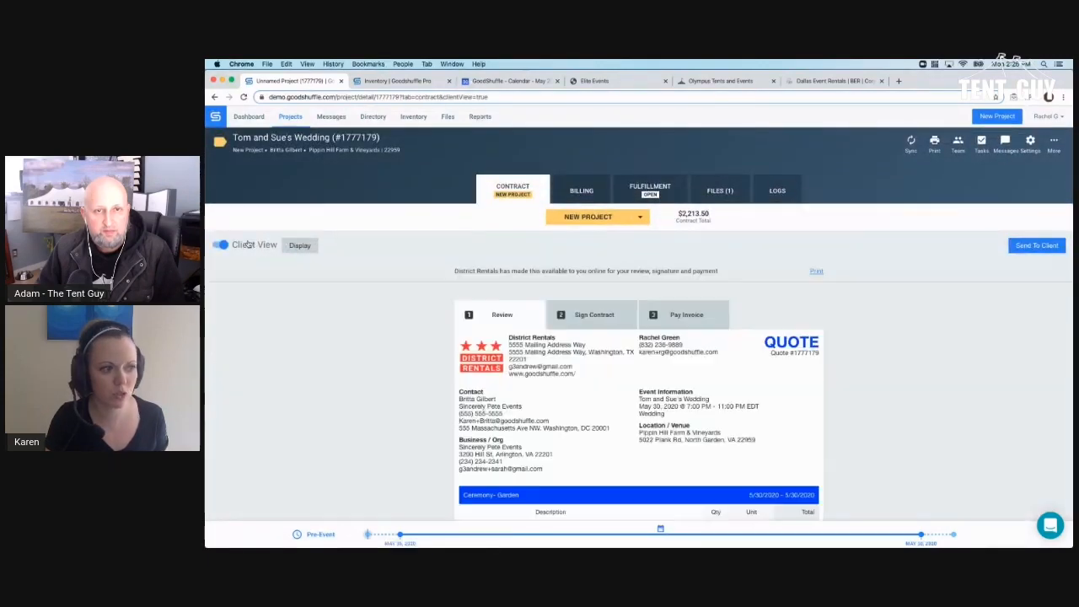
scroll(329, 276, down, 4)
scroll(333, 280, down, 2)
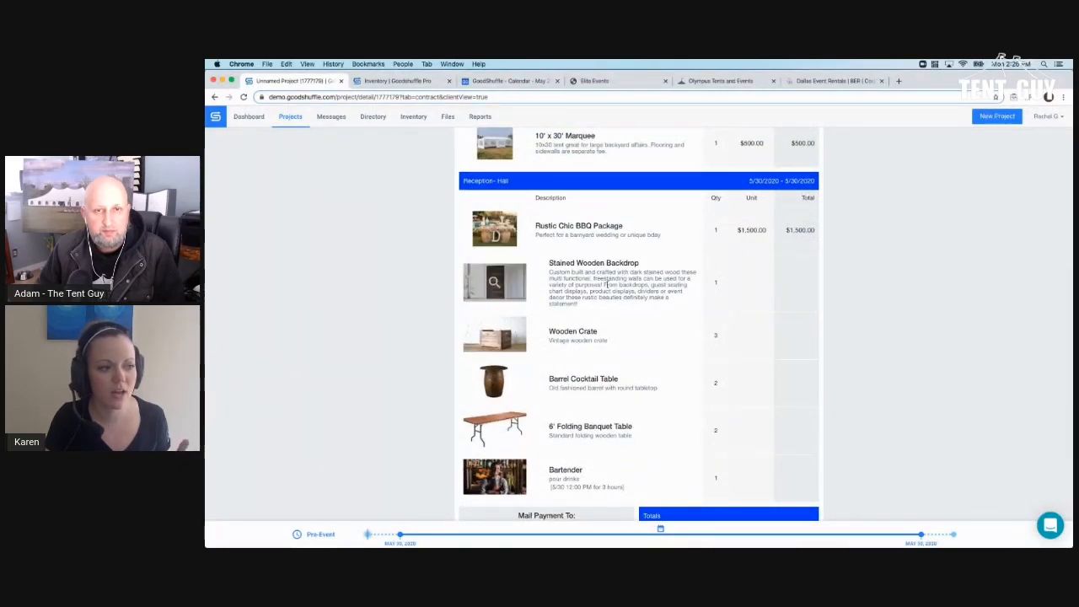
scroll(605, 435, up, 1)
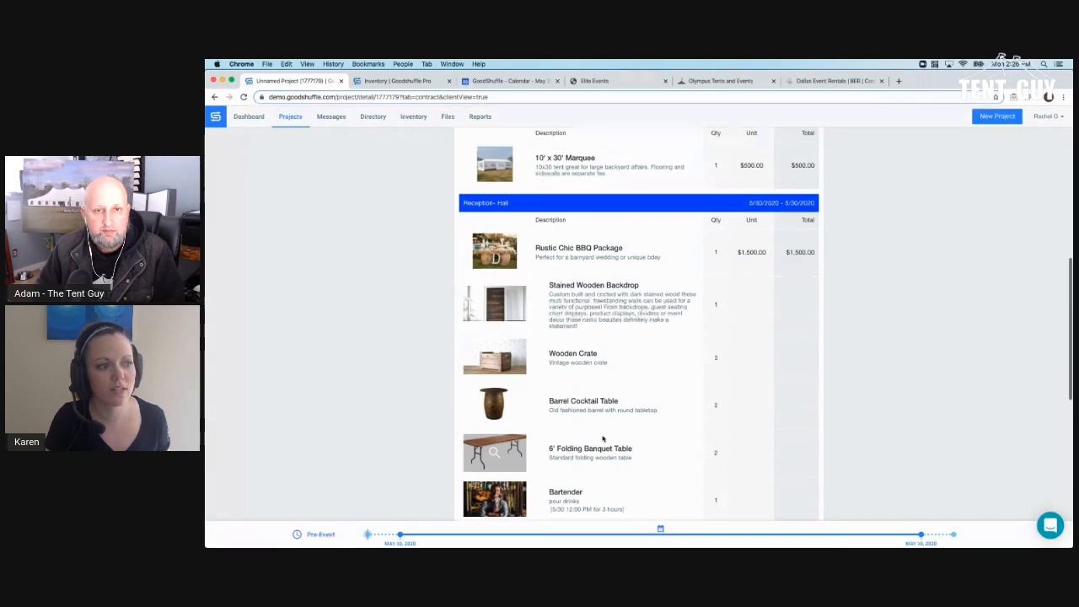
scroll(602, 438, up, 10)
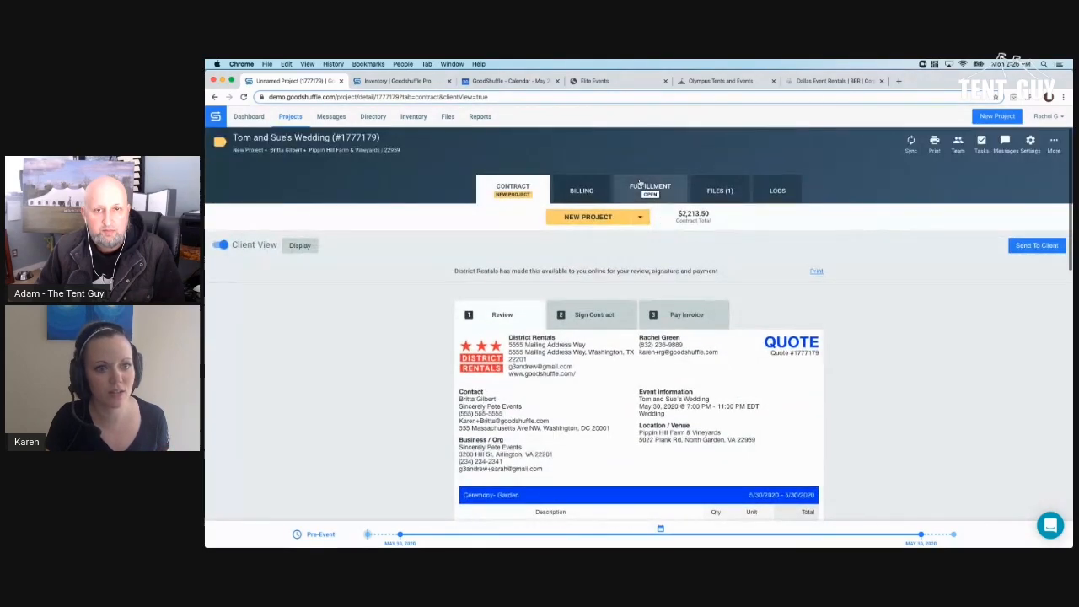
click(640, 184)
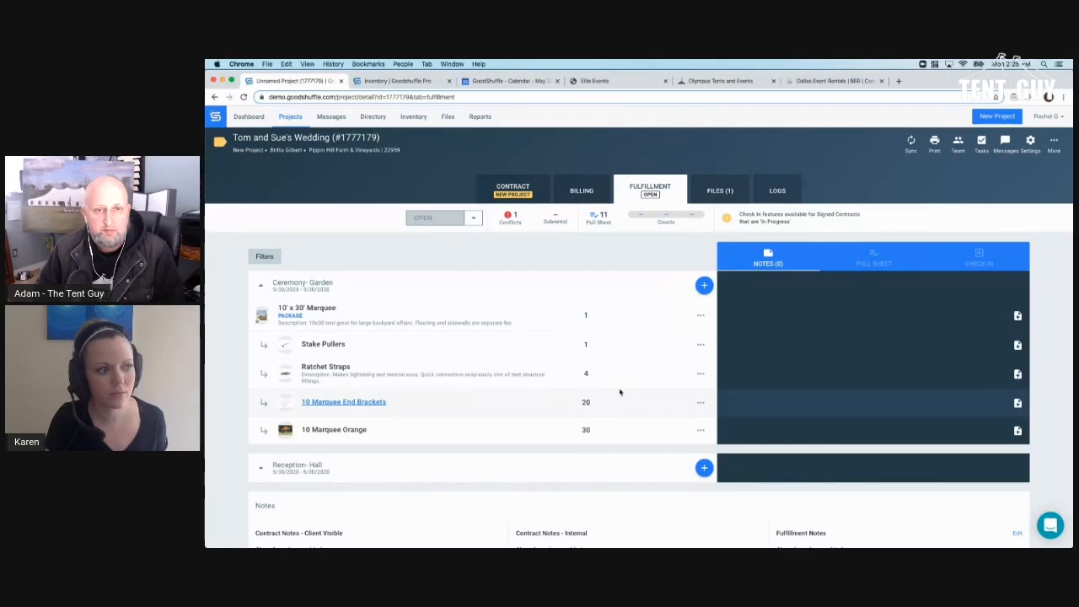
scroll(620, 392, down, 5)
scroll(600, 368, up, 5)
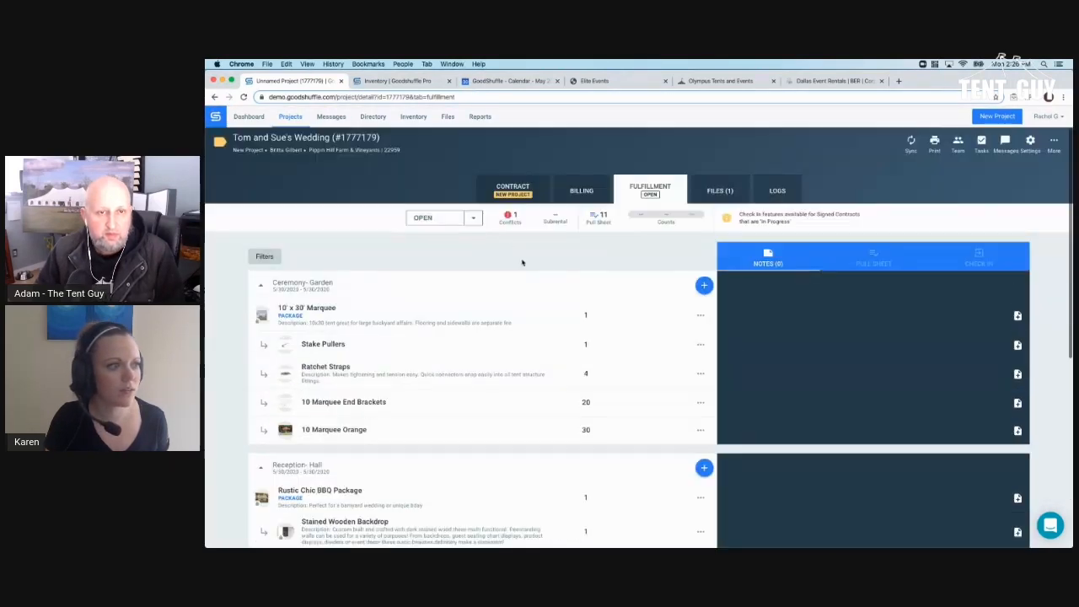
click(511, 190)
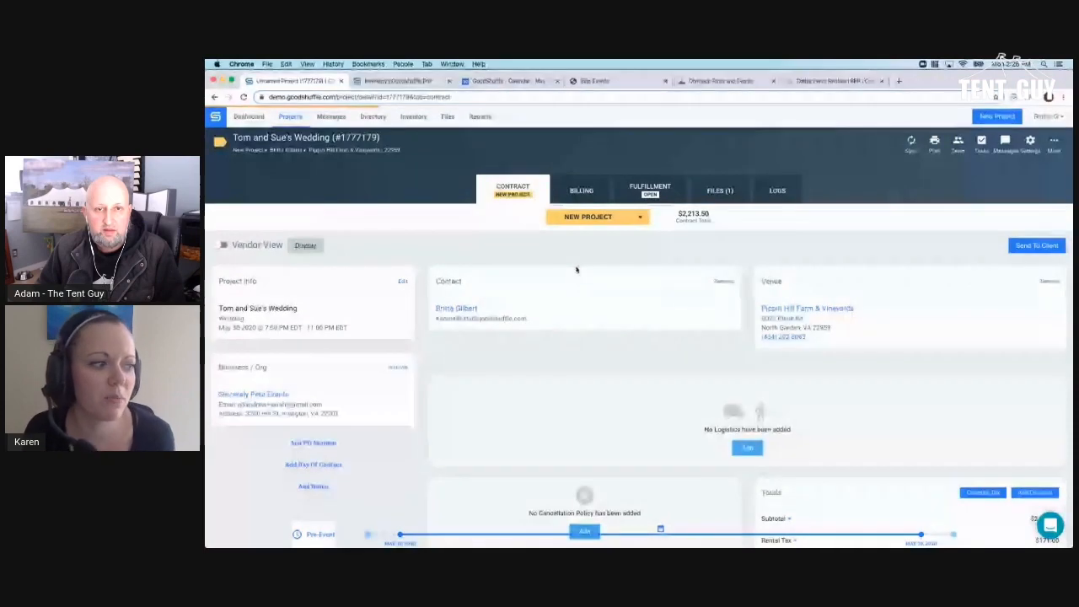
- Show the Barrel Cocktail Table's availability conflicts and open Kate's Surprise Party in a new tab
scroll(588, 258, down, 4)
scroll(588, 256, down, 4)
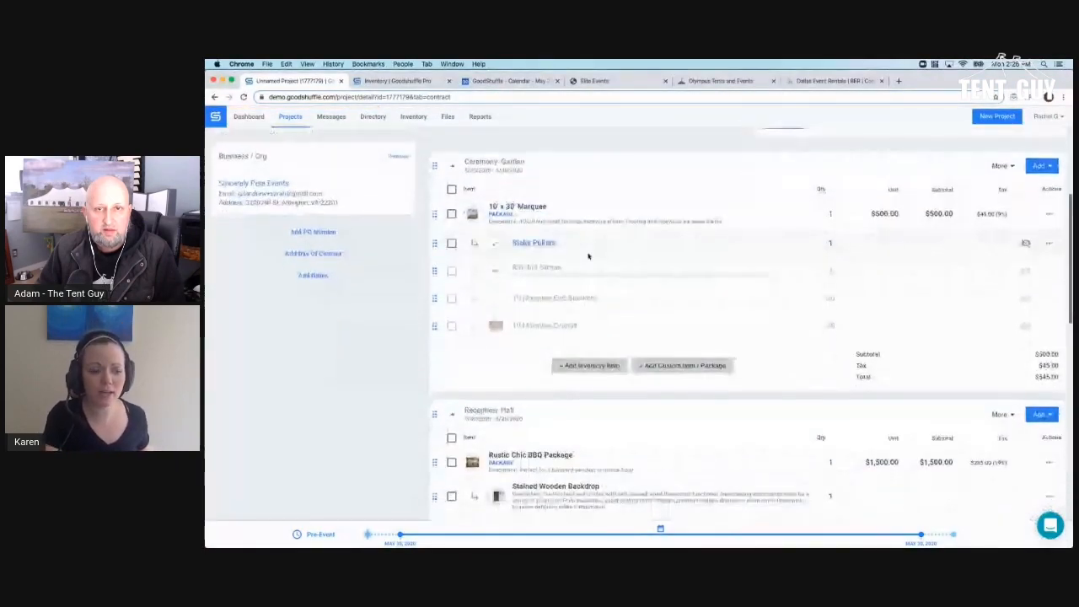
scroll(682, 284, down, 4)
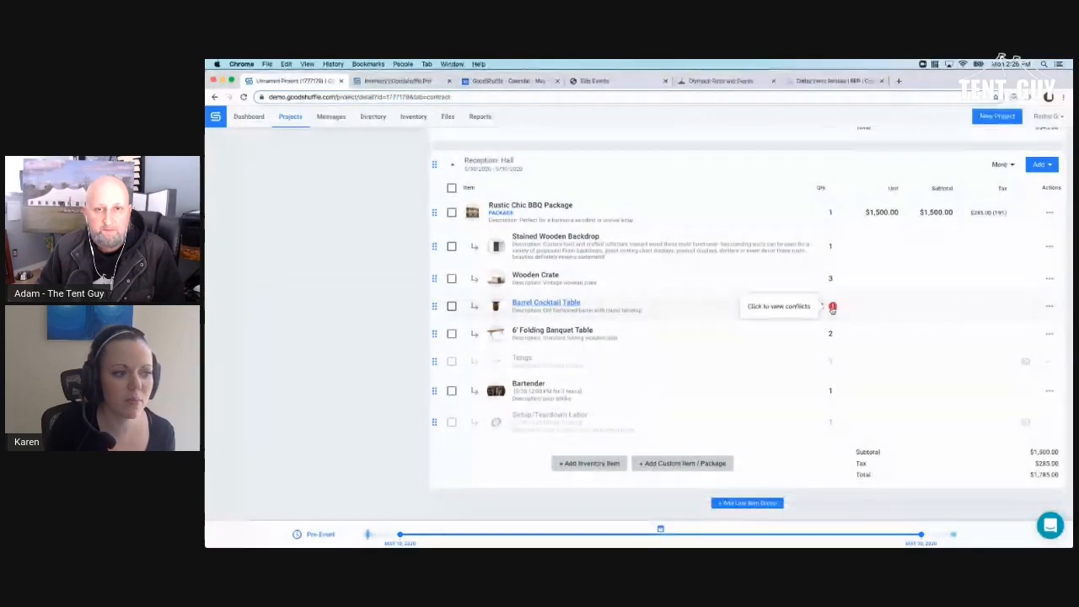
click(832, 308)
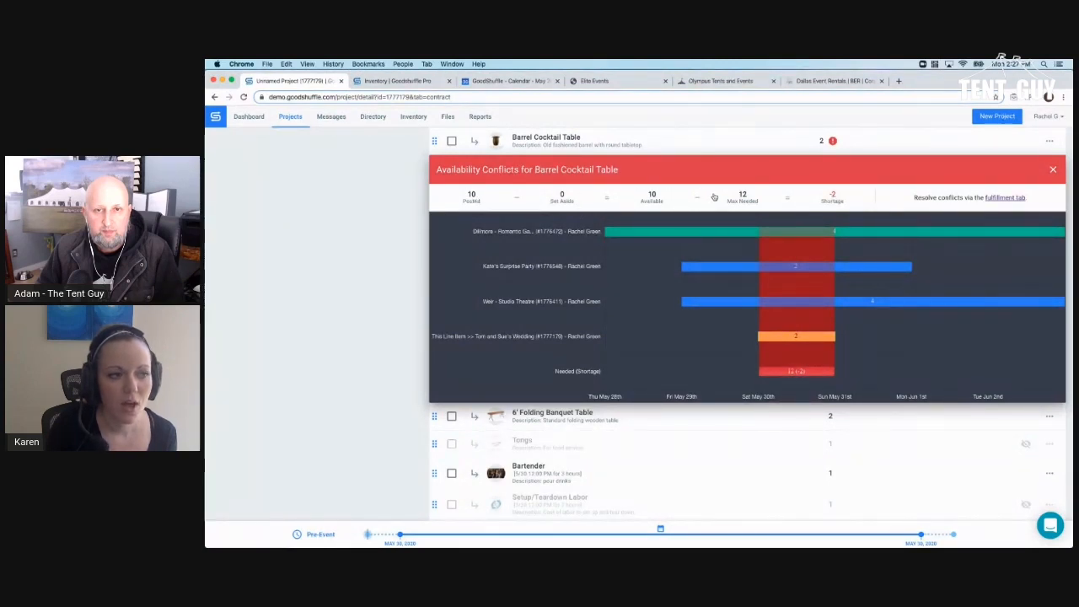
mouse_move(713, 197)
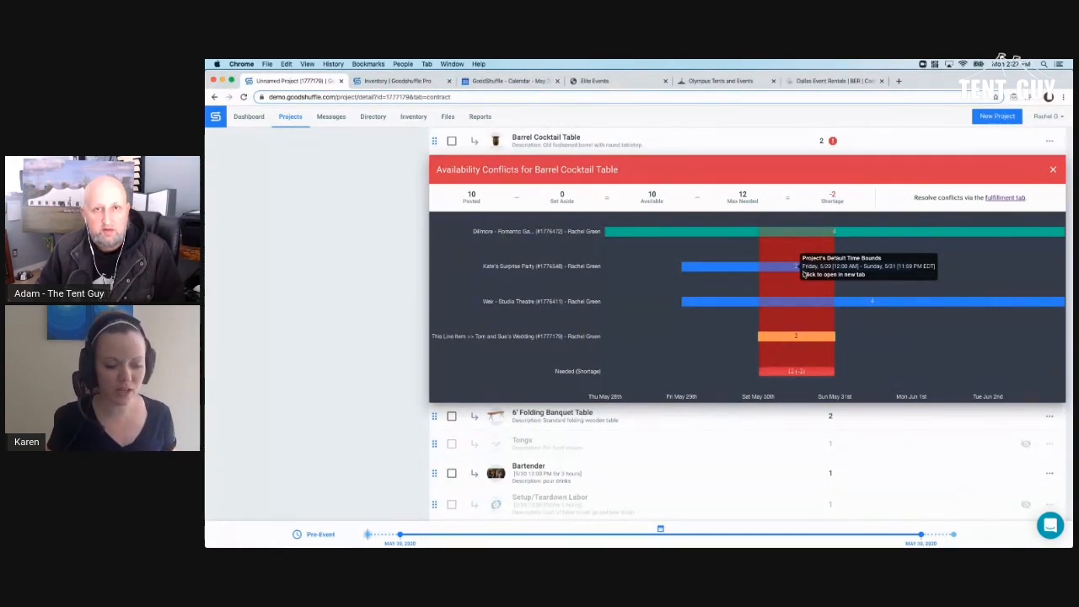
click(803, 273)
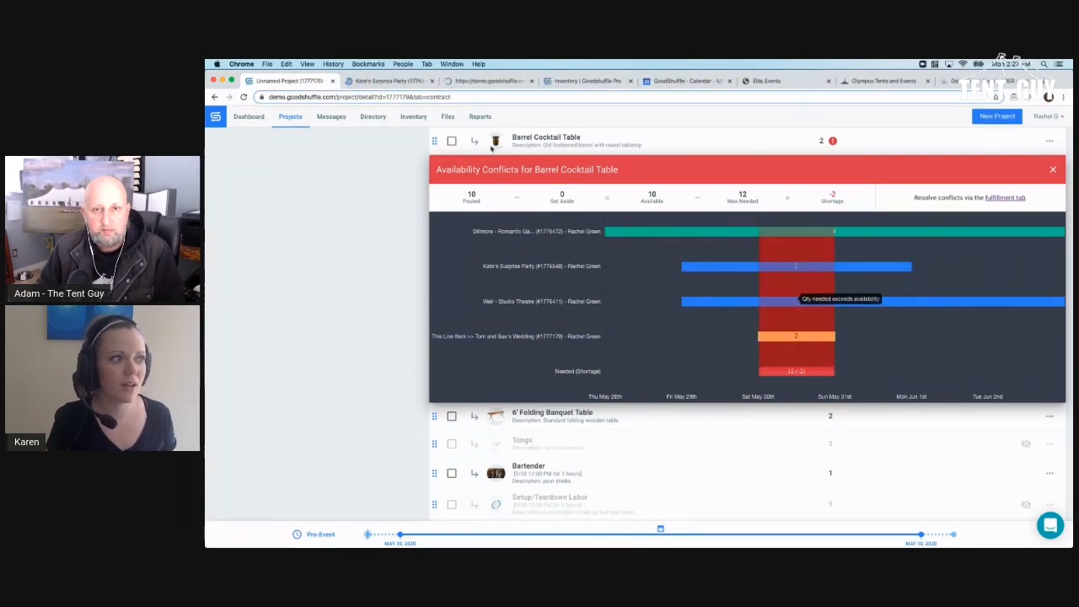
key(ctrl+Tab)
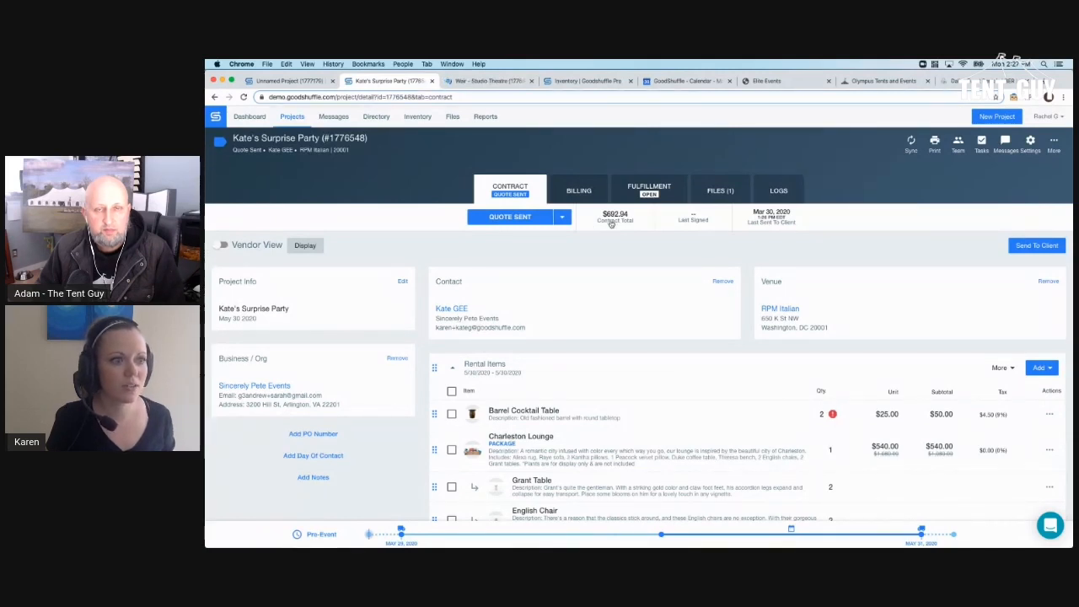
- Read the client's reply under Messages > CLIENT, then close the Kate's Surprise Party tab
click(1004, 145)
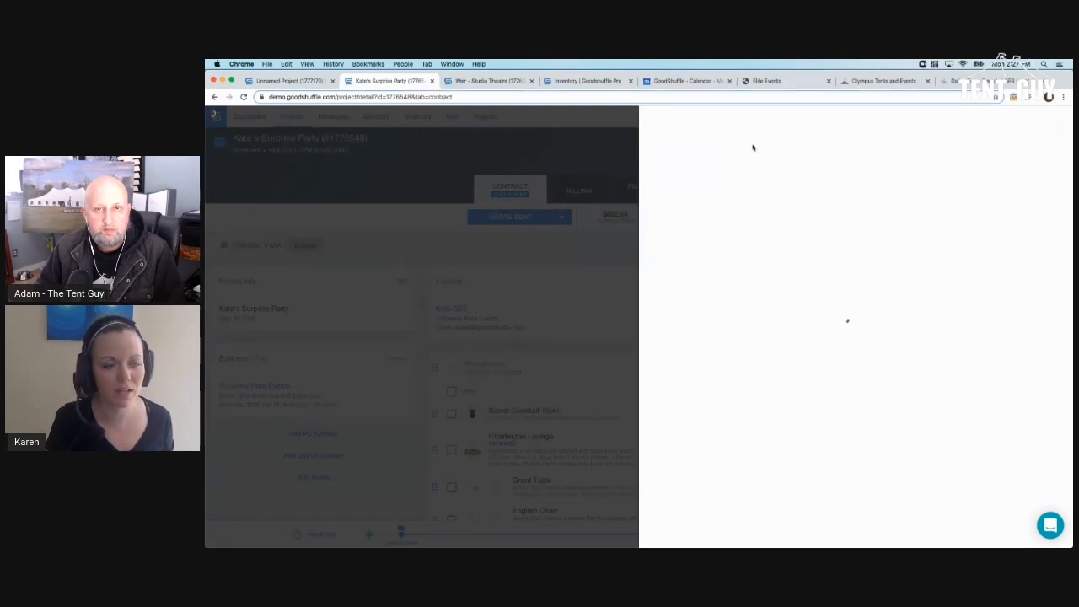
click(699, 145)
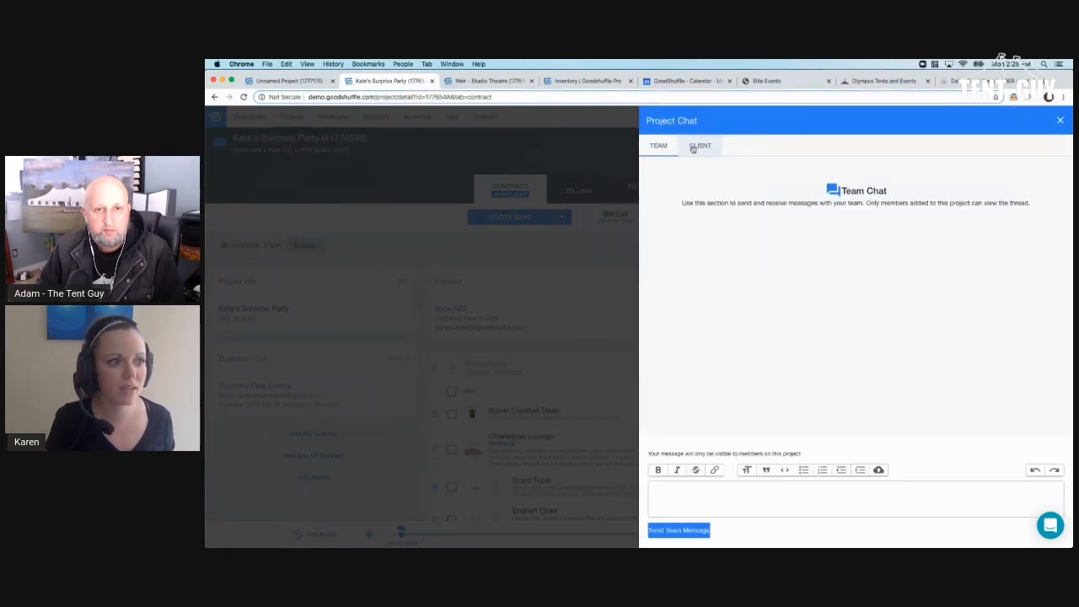
scroll(698, 160, down, 3)
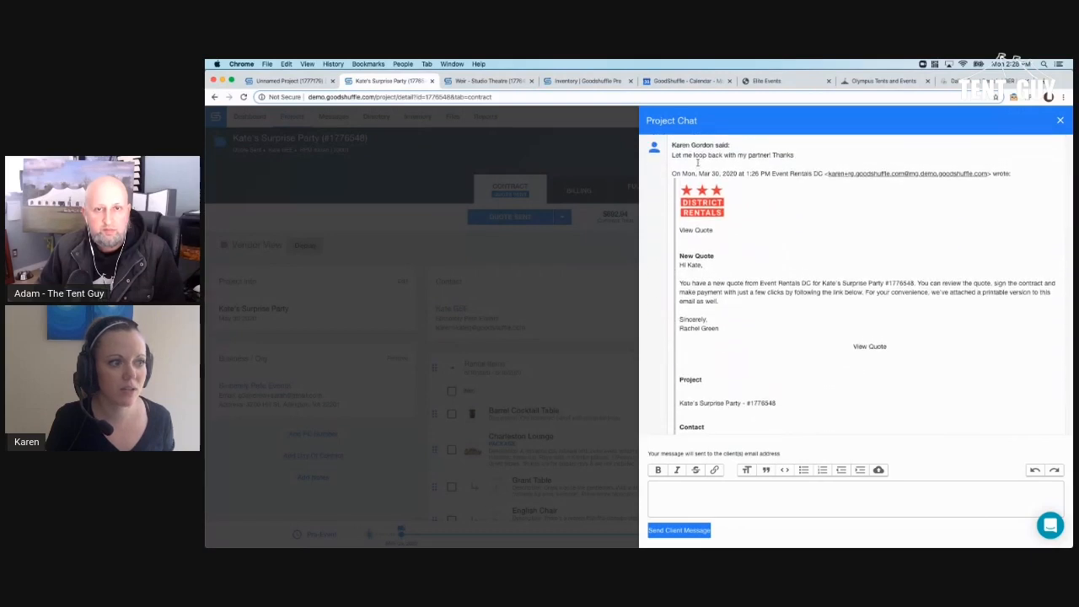
scroll(698, 166, up, 1)
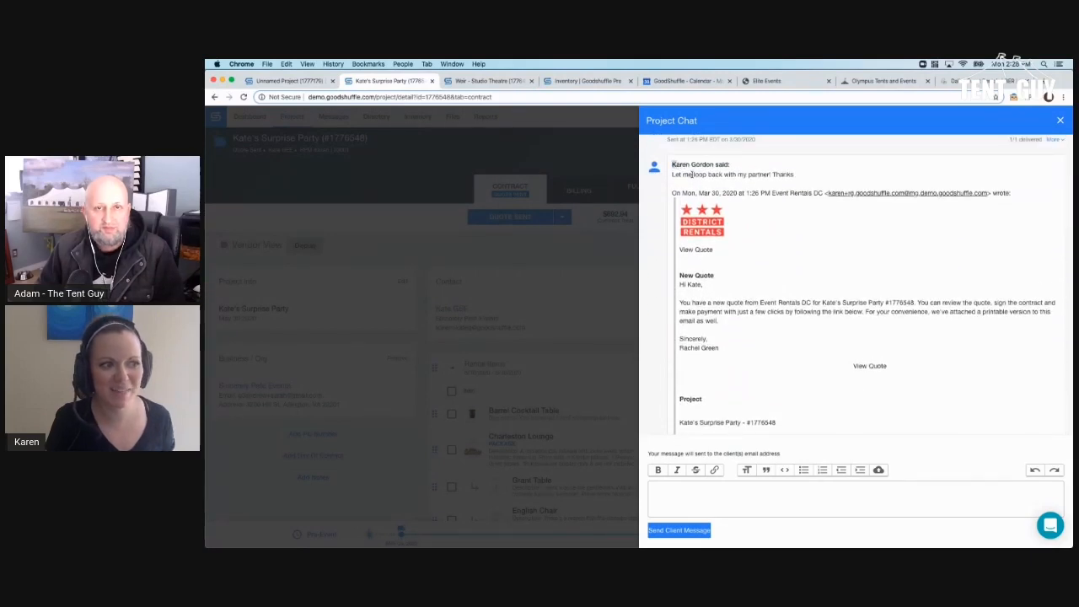
drag(692, 175, 803, 177)
click(803, 177)
scroll(800, 181, up, 5)
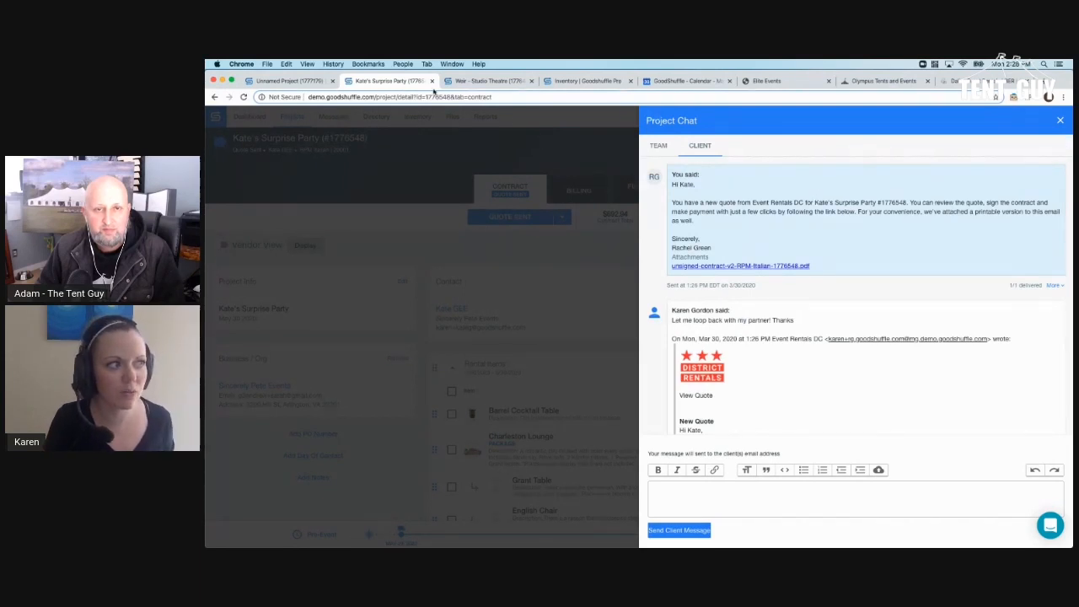
click(432, 81)
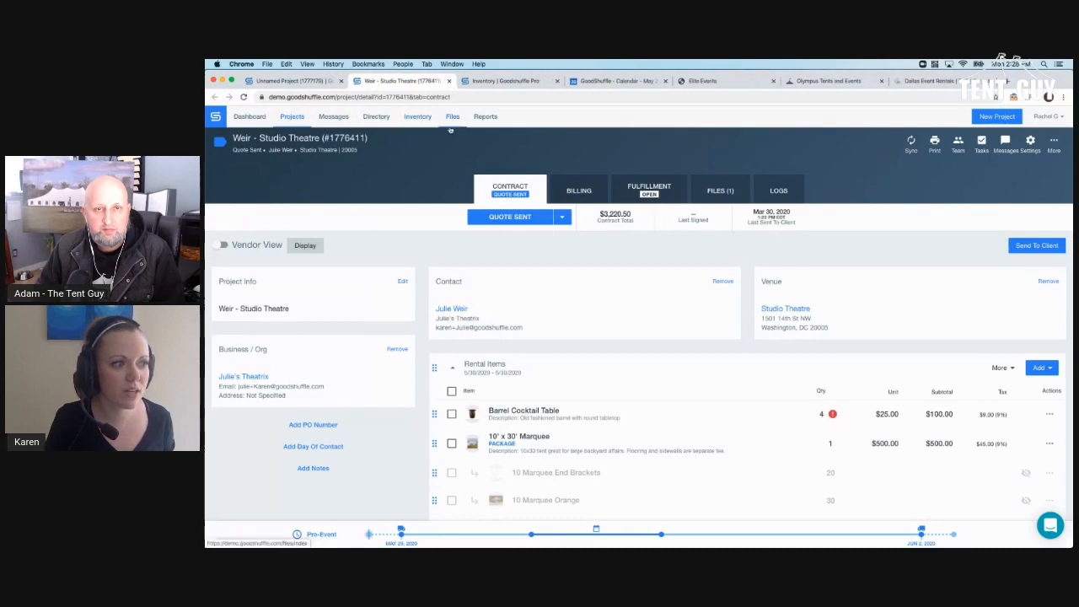
- View the Weir - Studio Theatre client messages, then go back to the Unnamed Project tab
click(1006, 148)
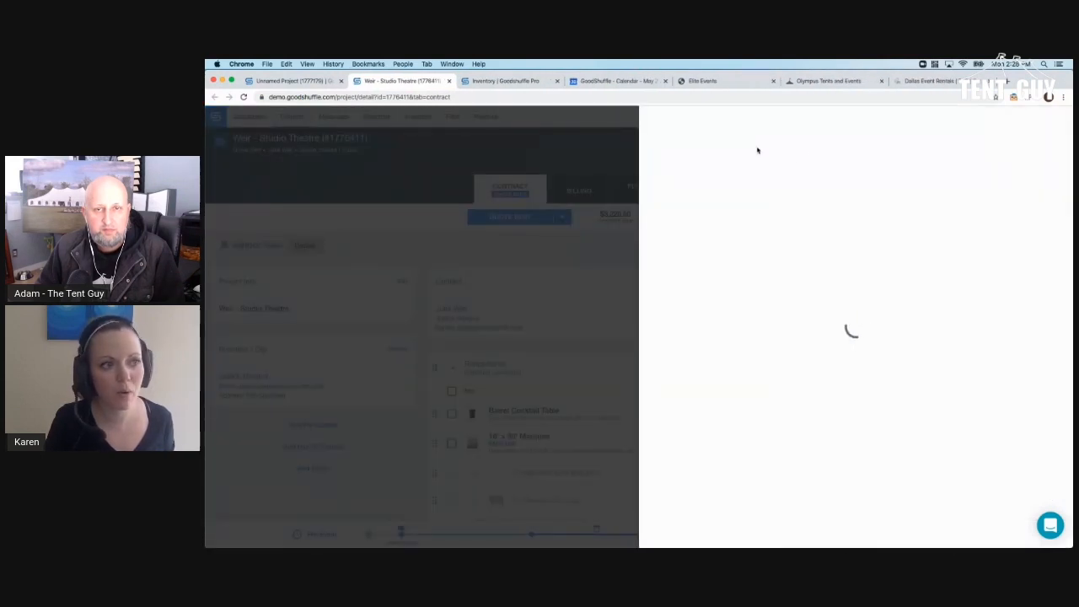
click(711, 146)
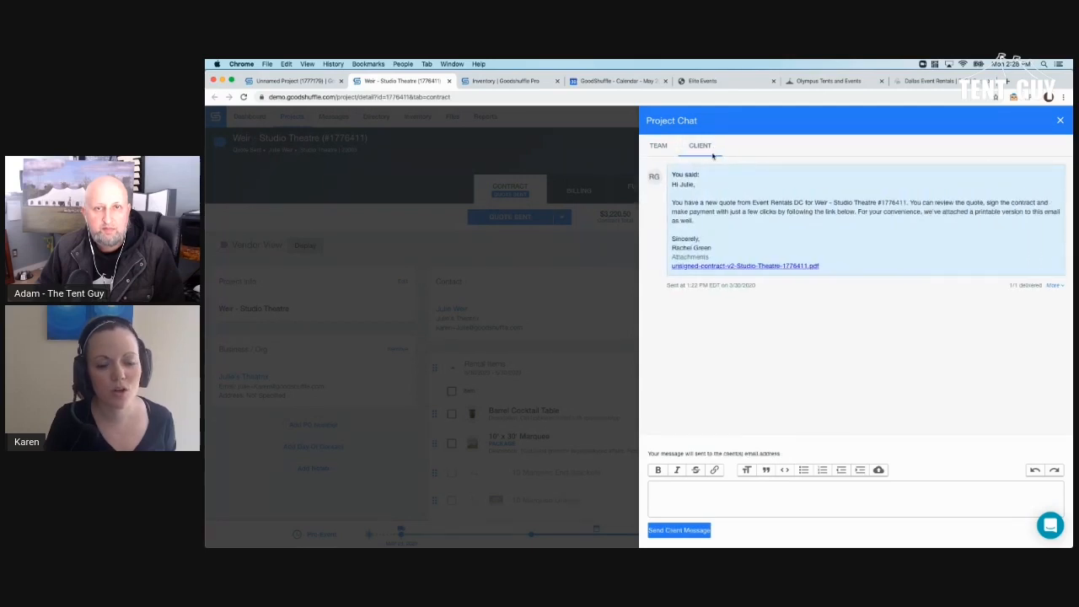
click(299, 80)
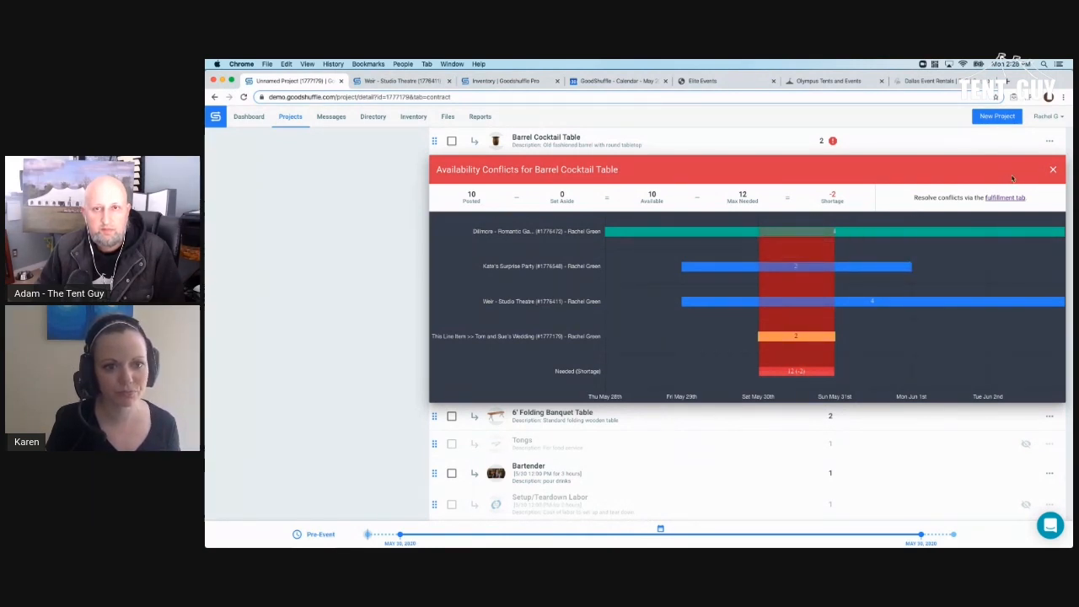
- Dismiss the barrel table conflicts and add an internal note with the bartending company's contact to the Bartender item
click(1054, 171)
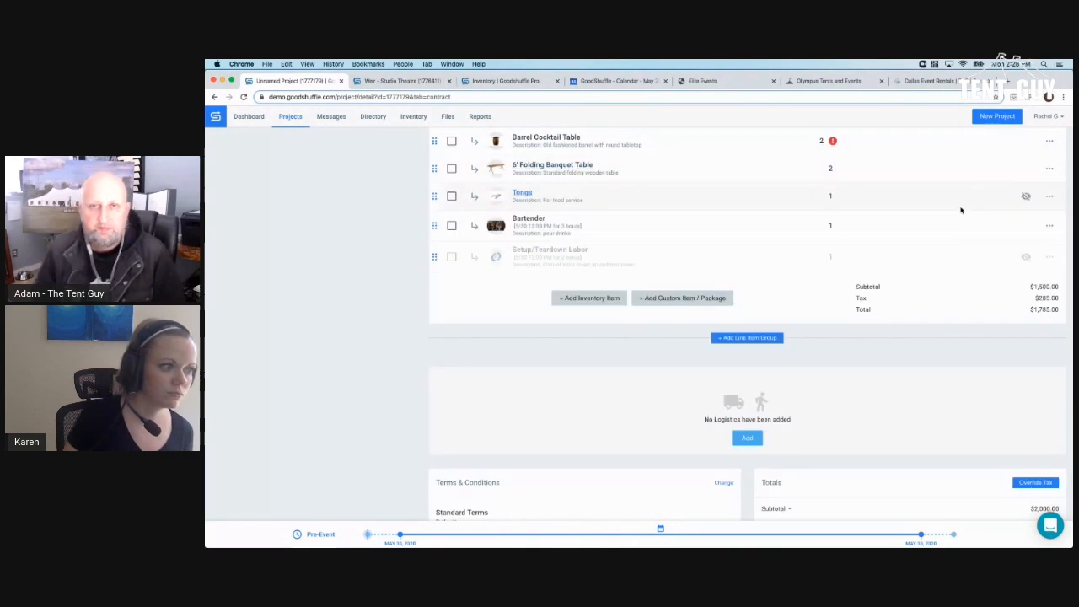
scroll(960, 212, up, 1)
click(1045, 268)
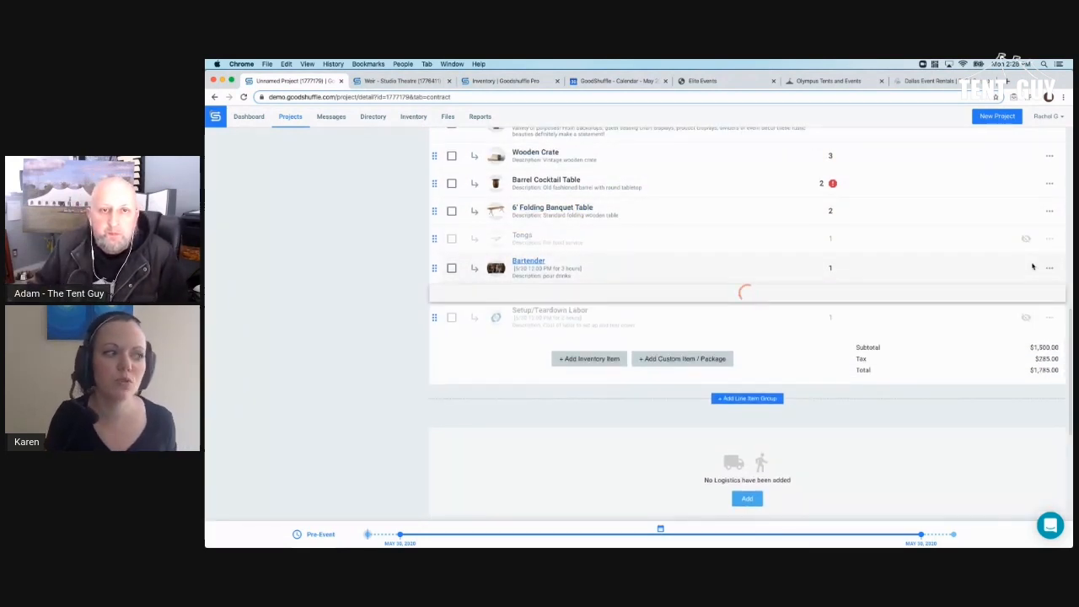
scroll(1030, 266, down, 3)
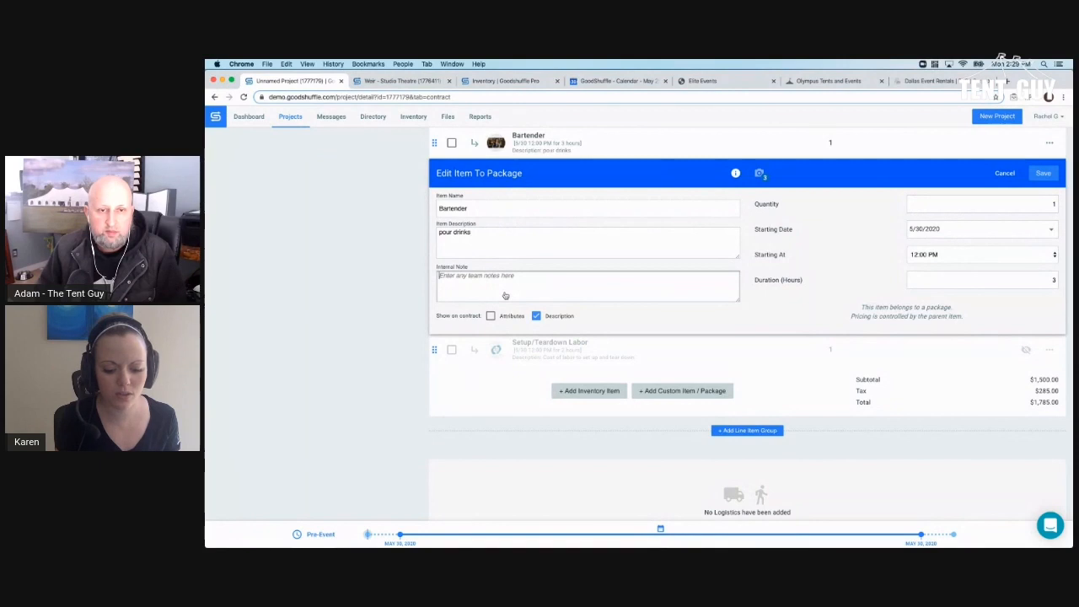
text(Bartenders USA- Pauly. 555 5555)
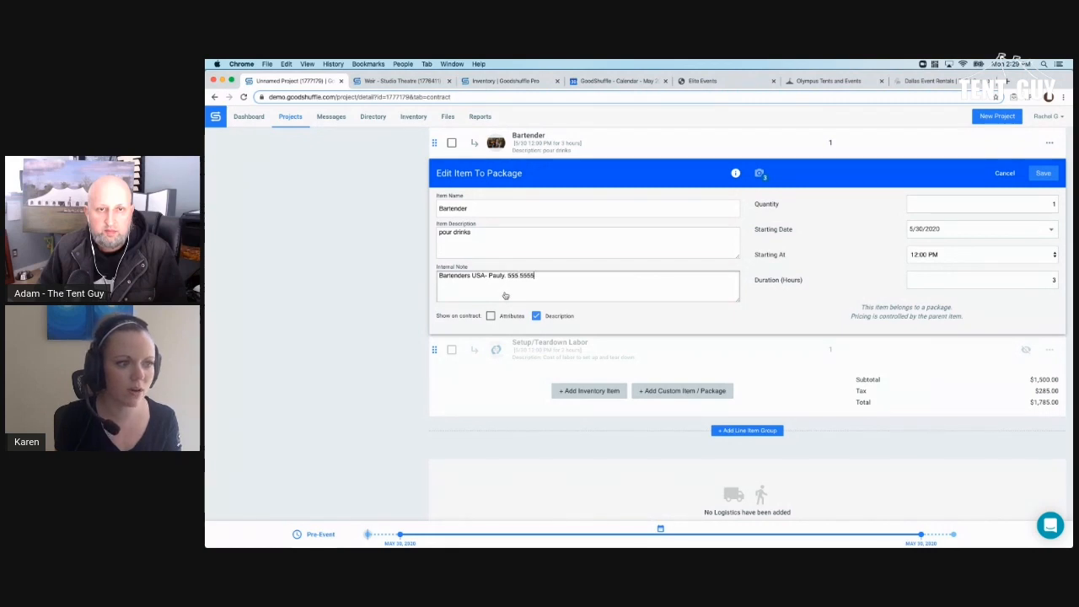
- Move the Bartender start time to 7:00 PM and save the item
click(925, 253)
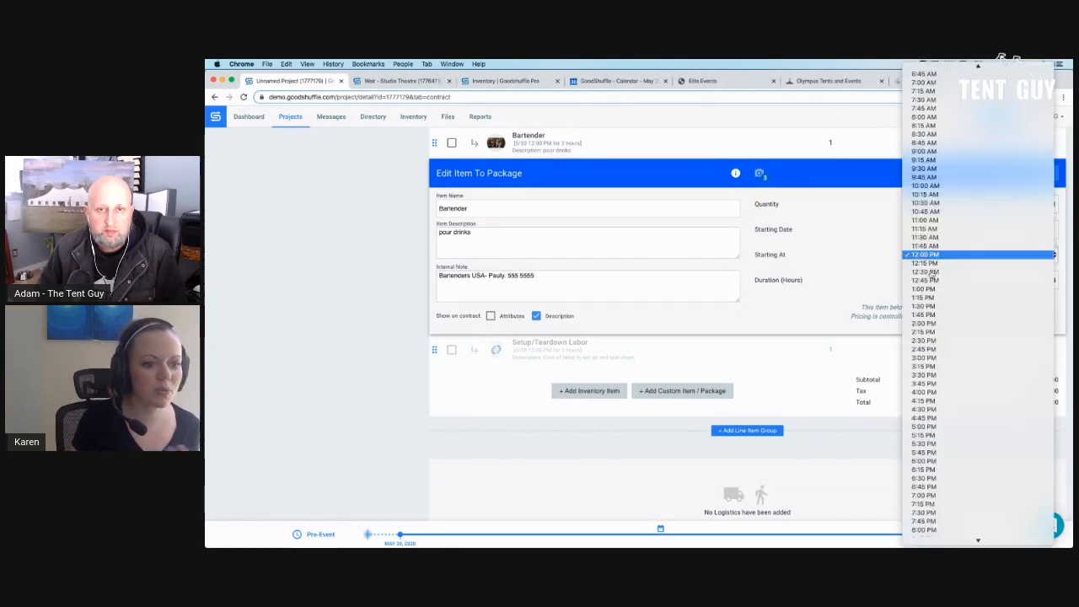
scroll(932, 353, down, 3)
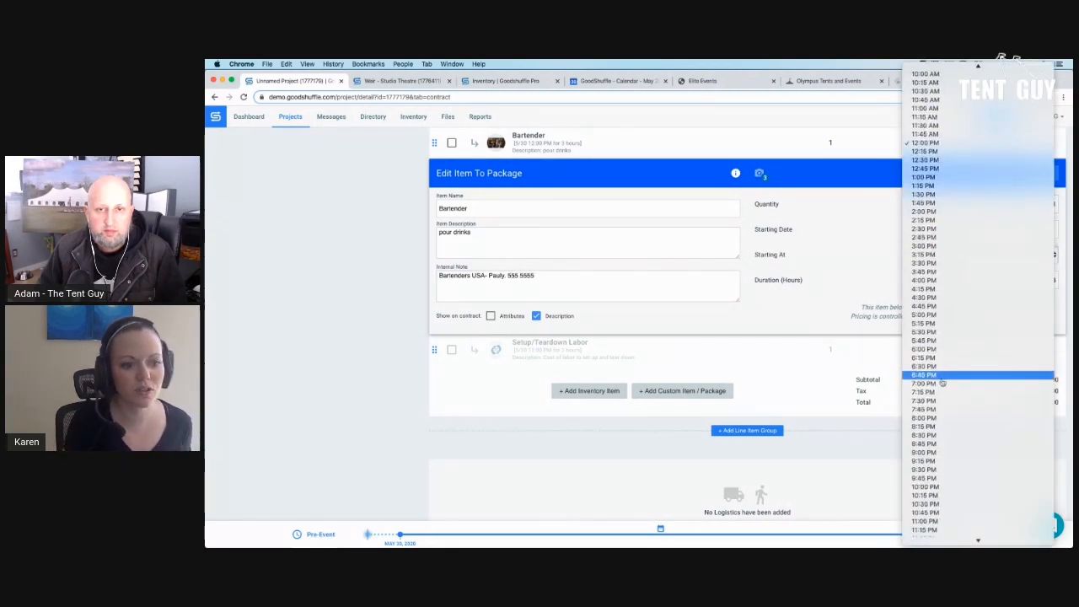
click(942, 384)
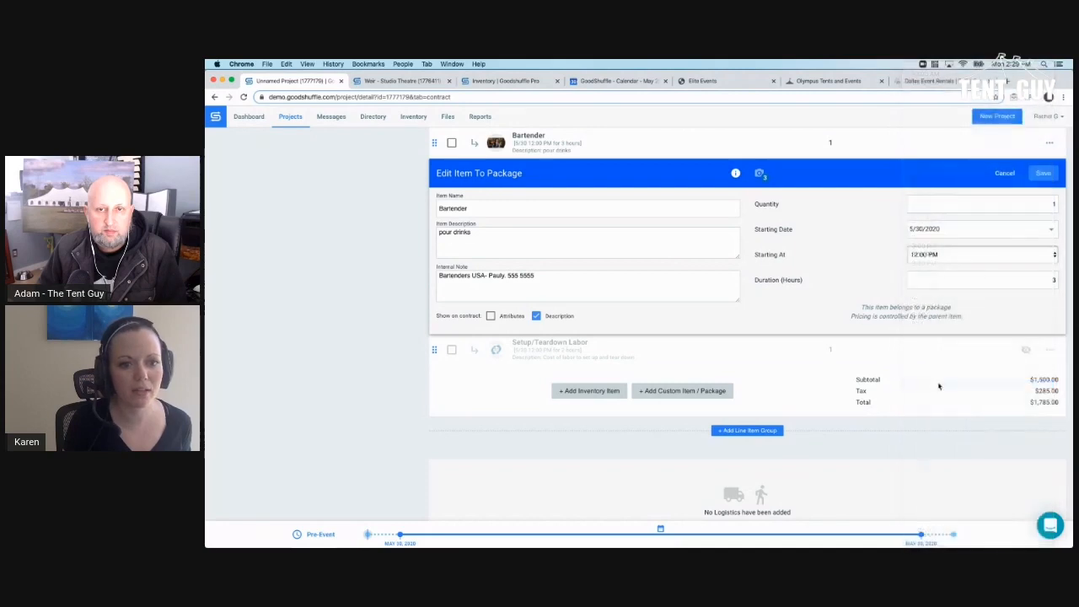
click(1038, 174)
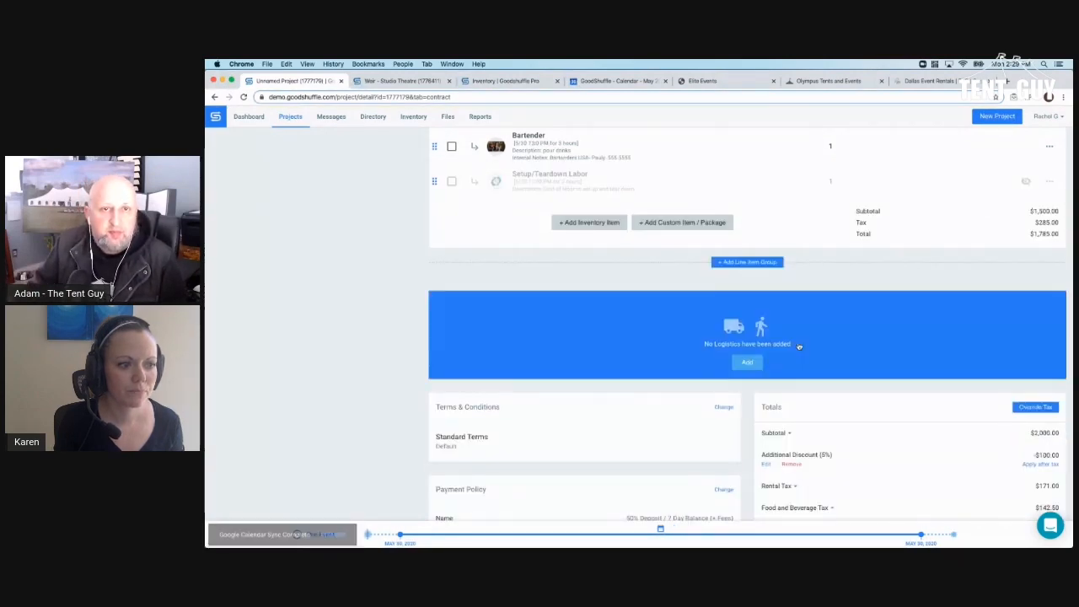
- Add a Standard Delivery drop-off to the project's logistics
scroll(800, 345, up, 5)
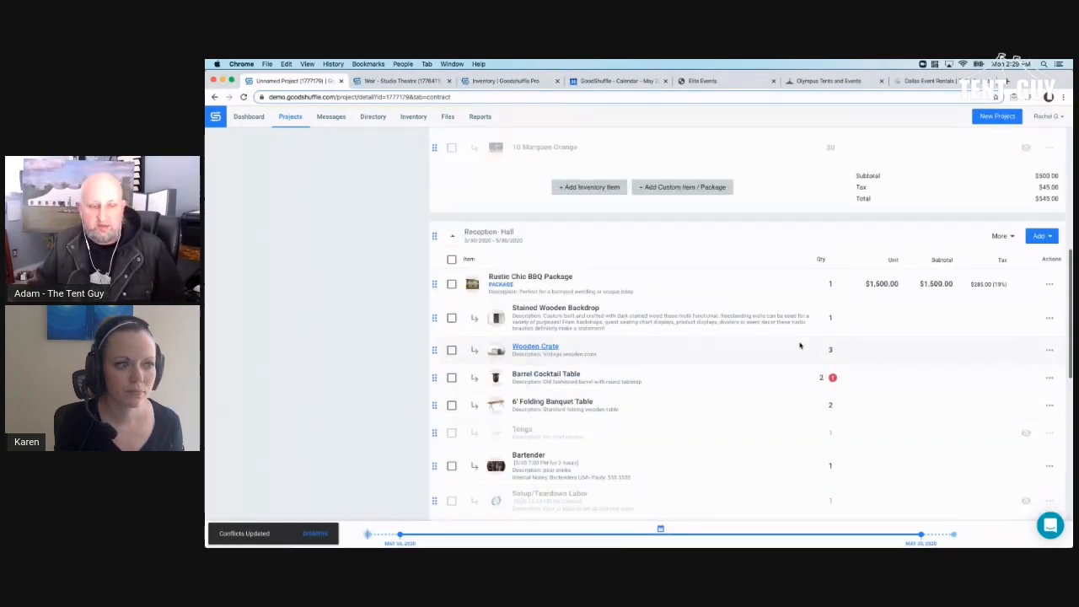
scroll(800, 345, up, 3)
scroll(802, 344, down, 6)
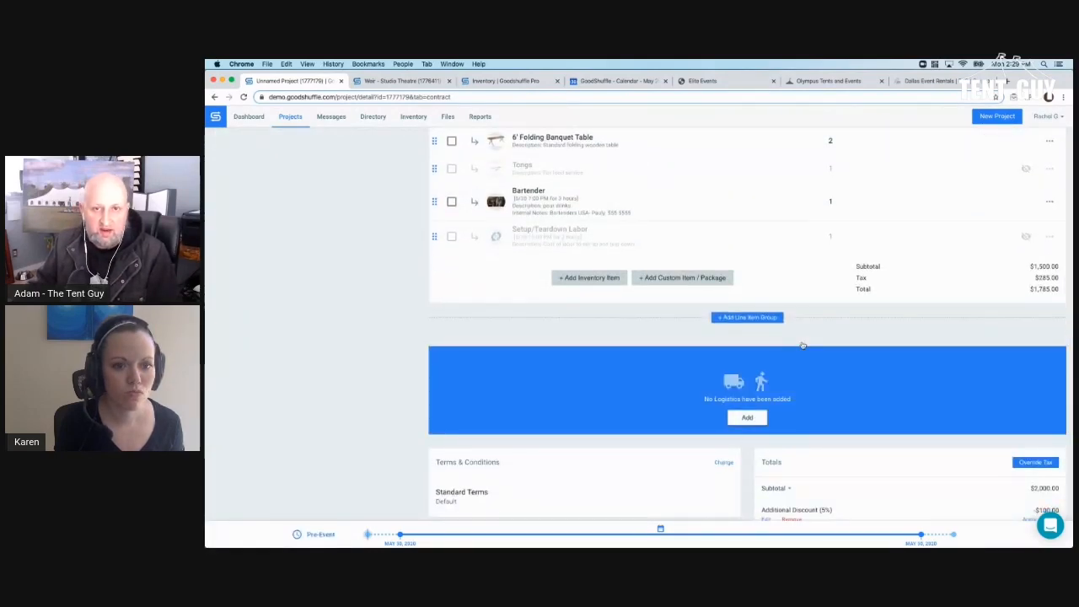
scroll(802, 345, down, 1)
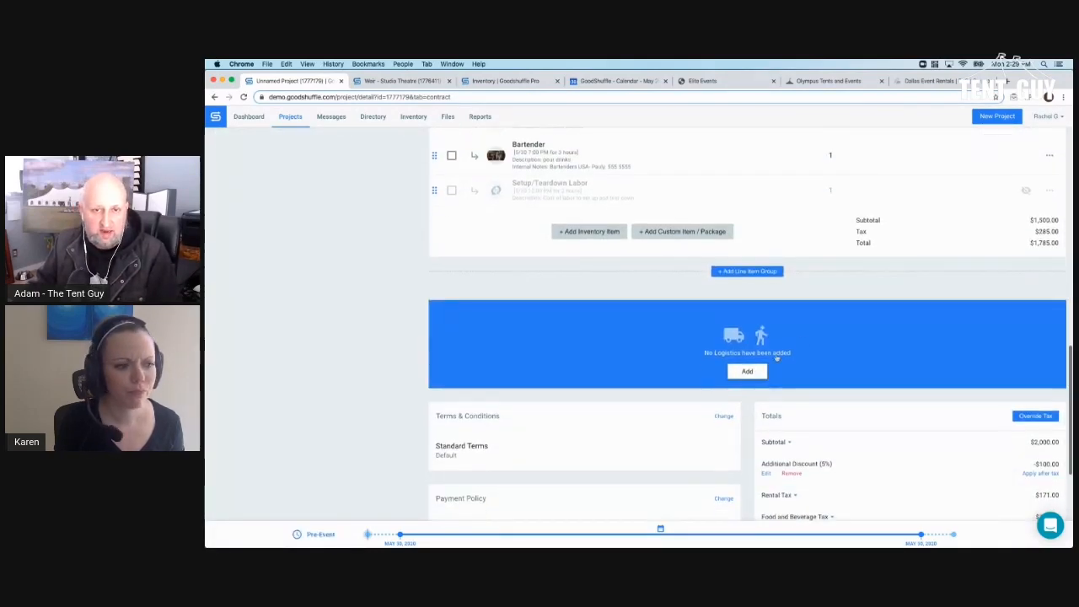
click(746, 373)
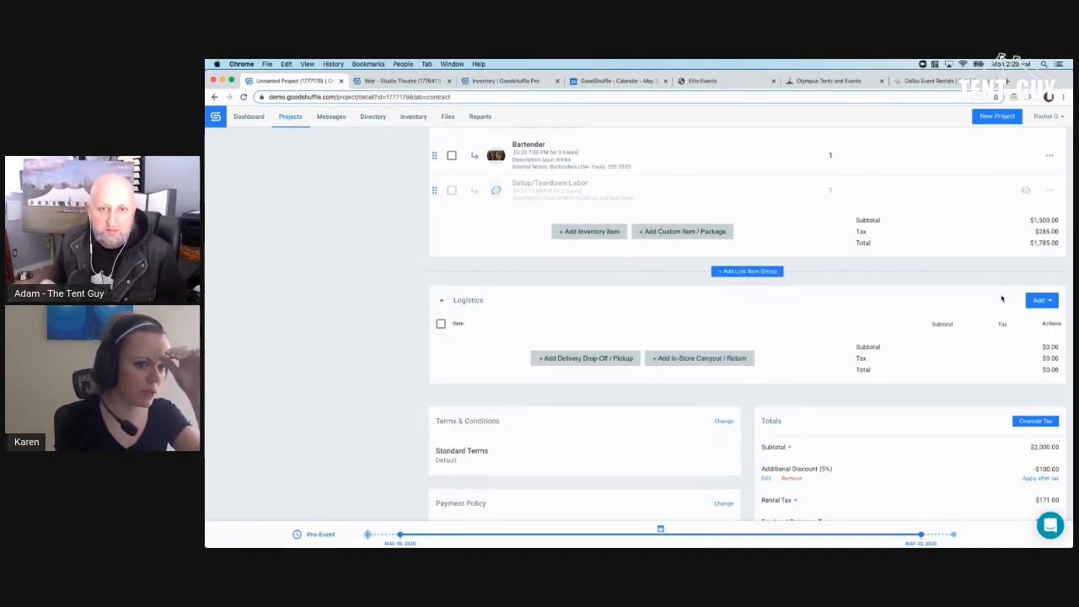
click(1041, 300)
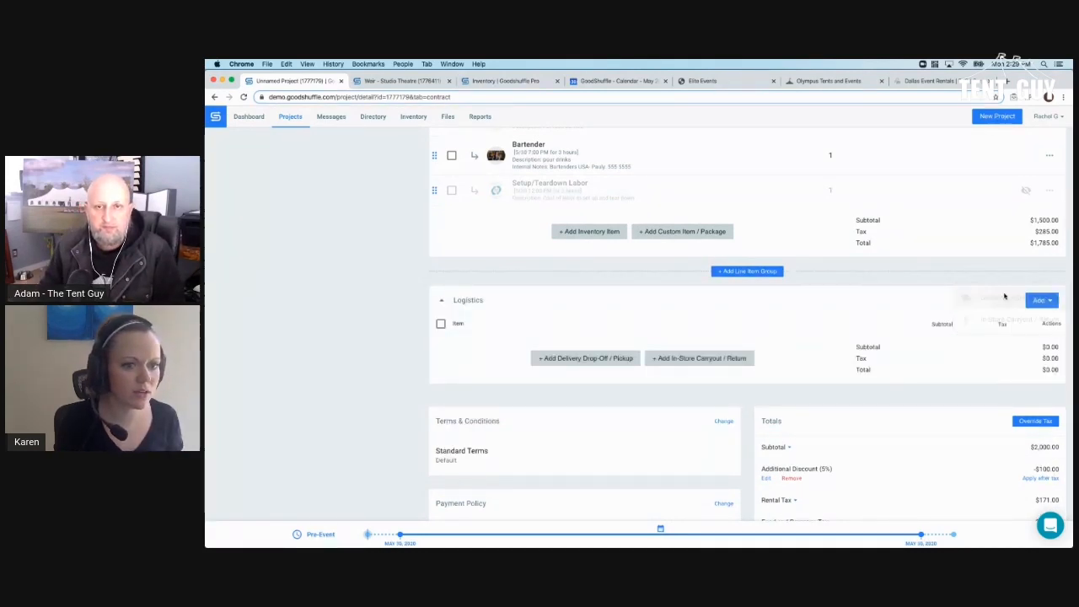
click(1004, 296)
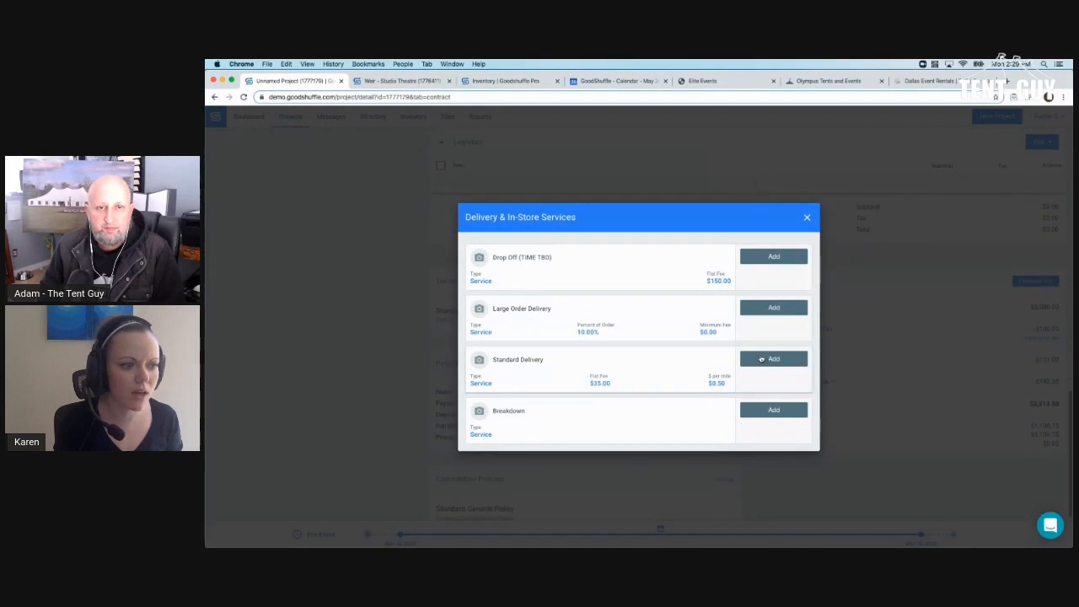
click(761, 359)
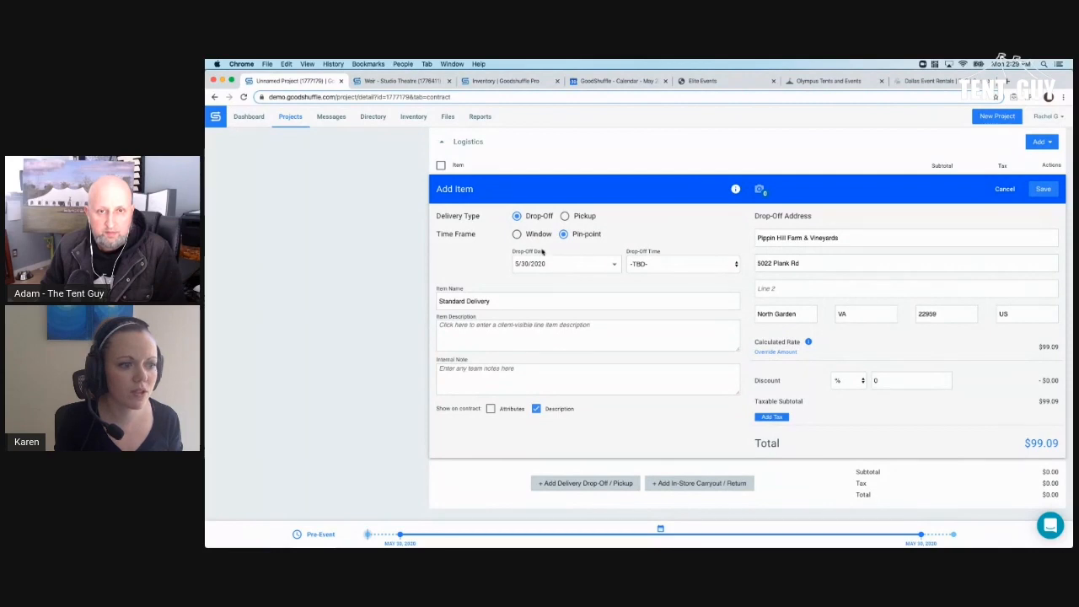
- Set the drop-off time to 5:00 AM and override the 99.09 rate with 500
click(714, 268)
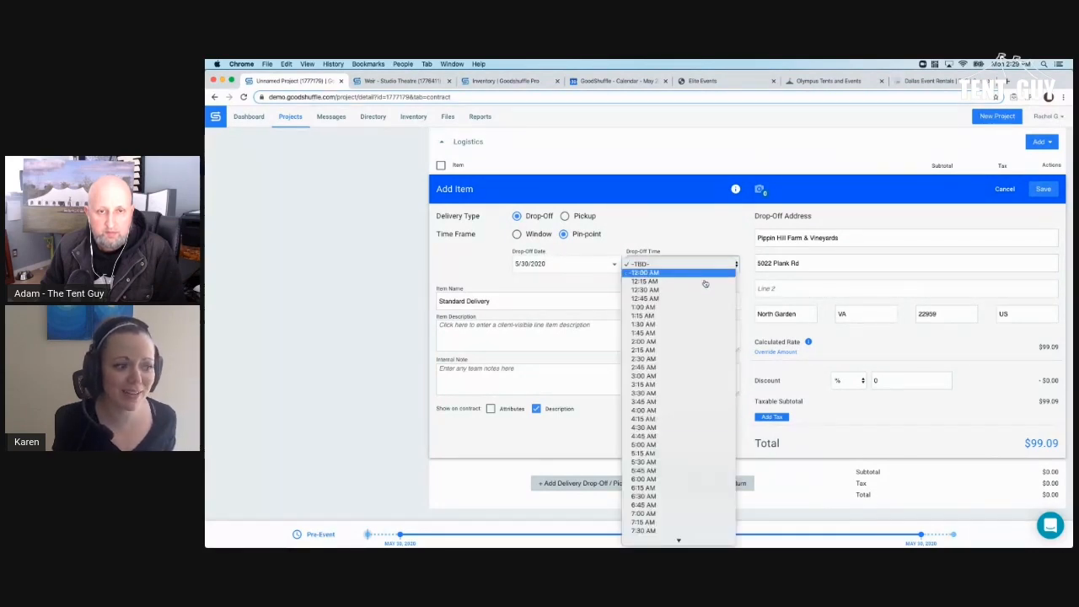
click(664, 444)
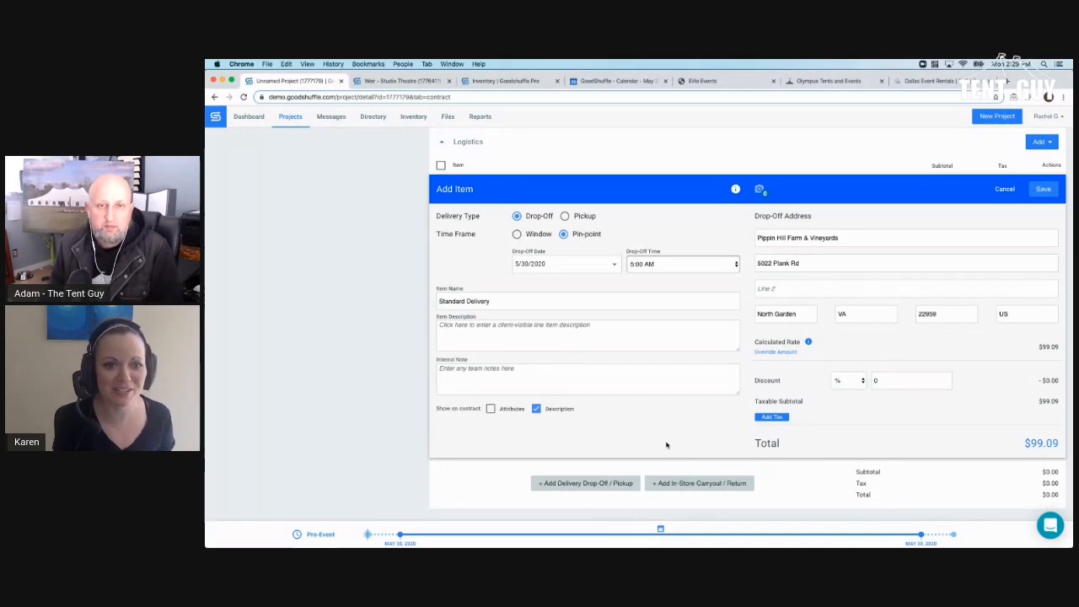
click(783, 353)
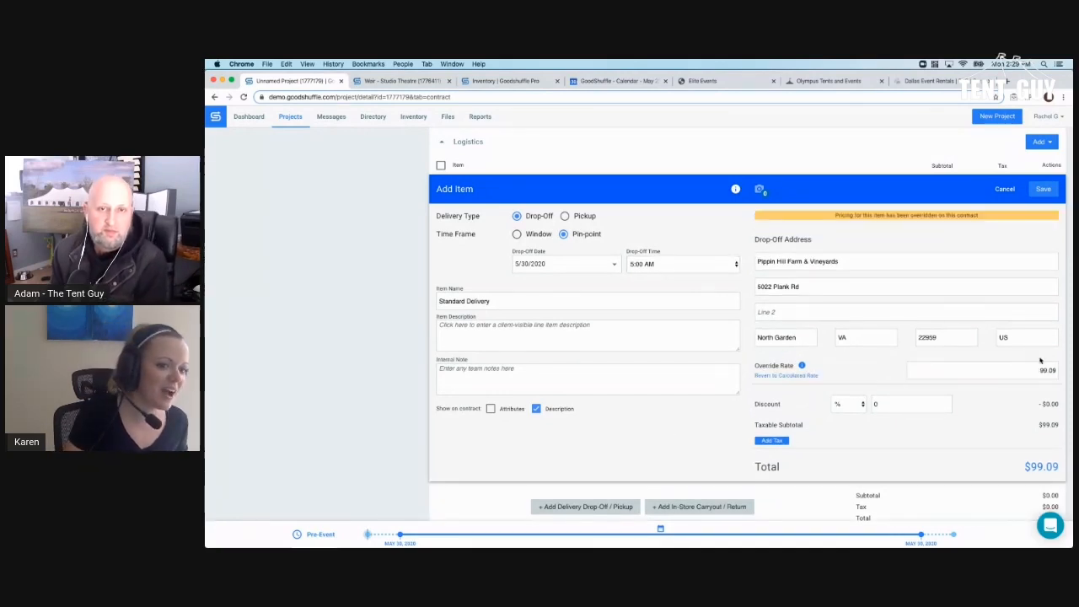
double_click(1035, 373)
text(500)
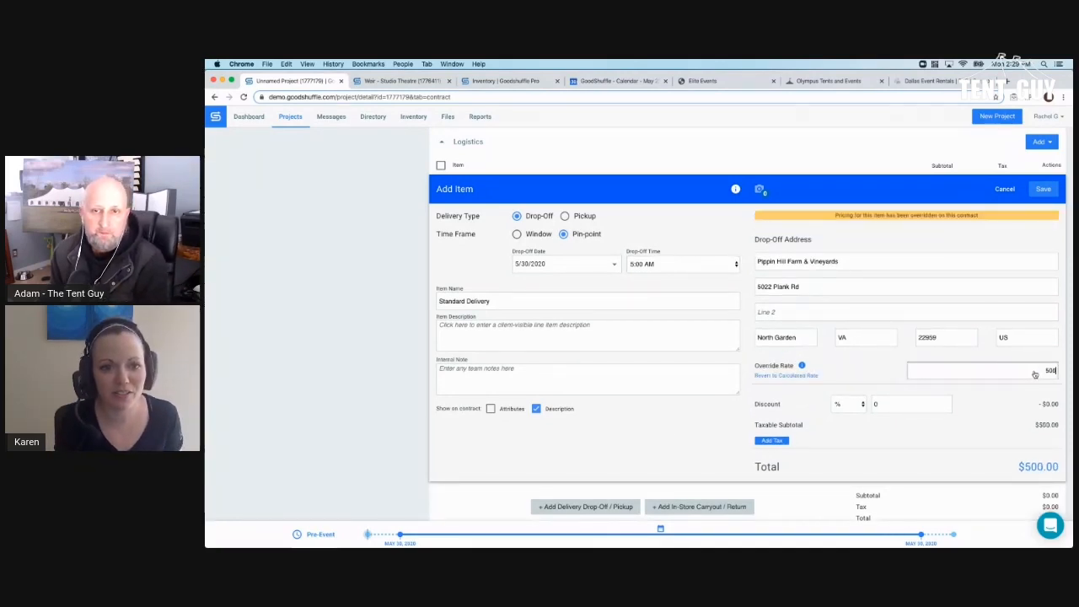
click(493, 335)
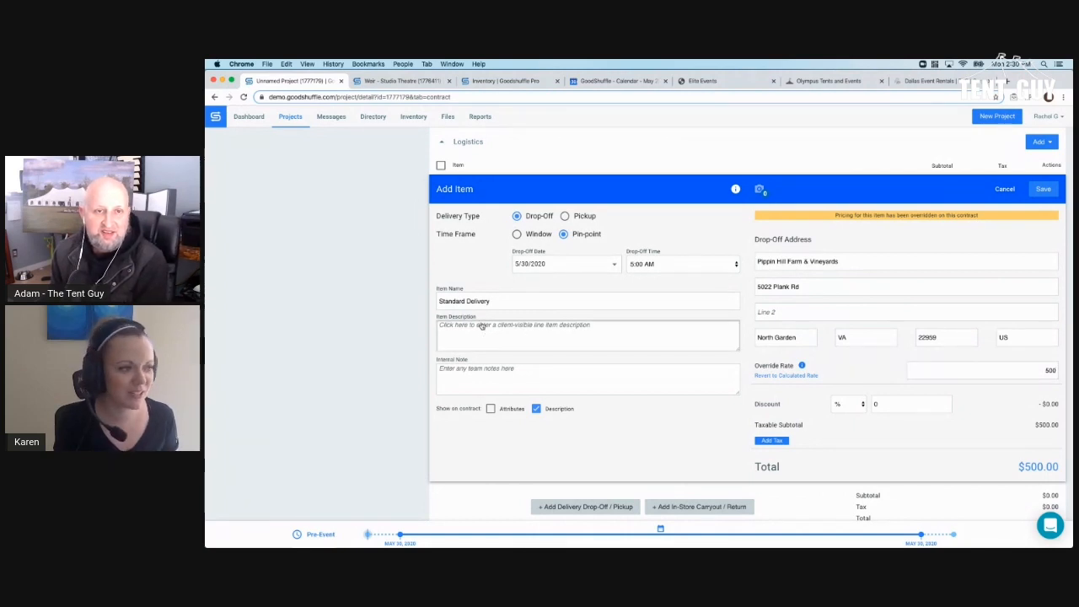
- Rename it 'Standard Delivery + Early Morning Fee', add description 'additional cost for drop off before 9am' and note 'MUST BE TEHR ON TIME', and save
click(503, 305)
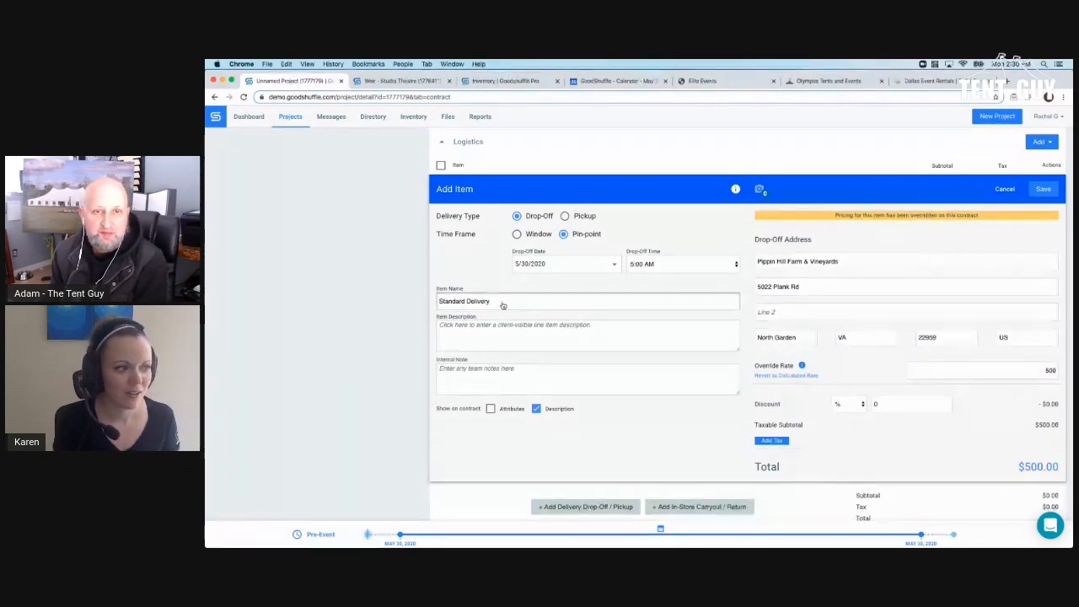
text(+ Early Morning Fee)
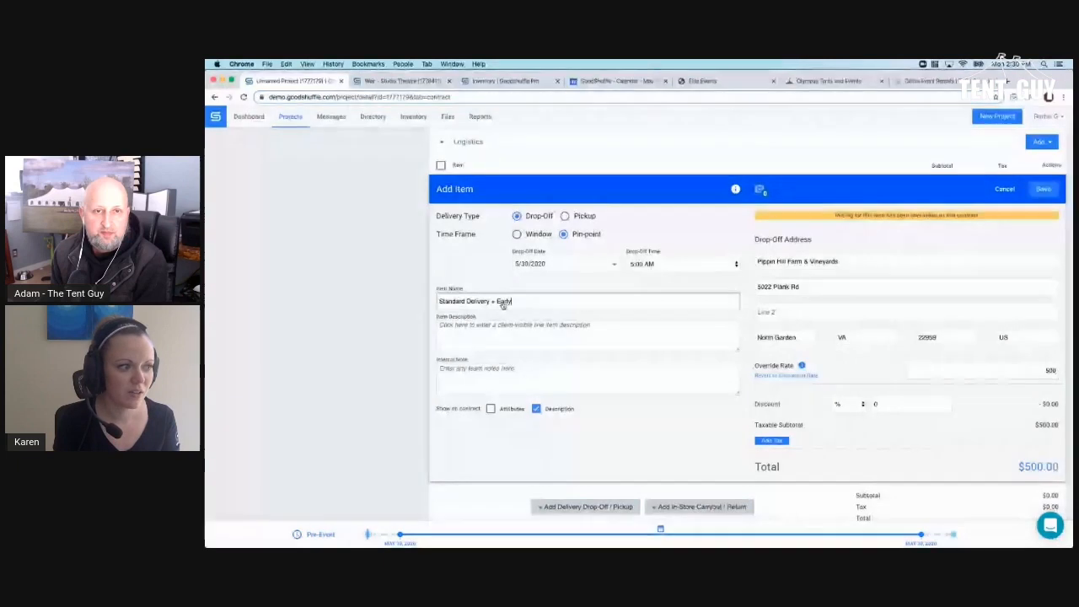
click(482, 335)
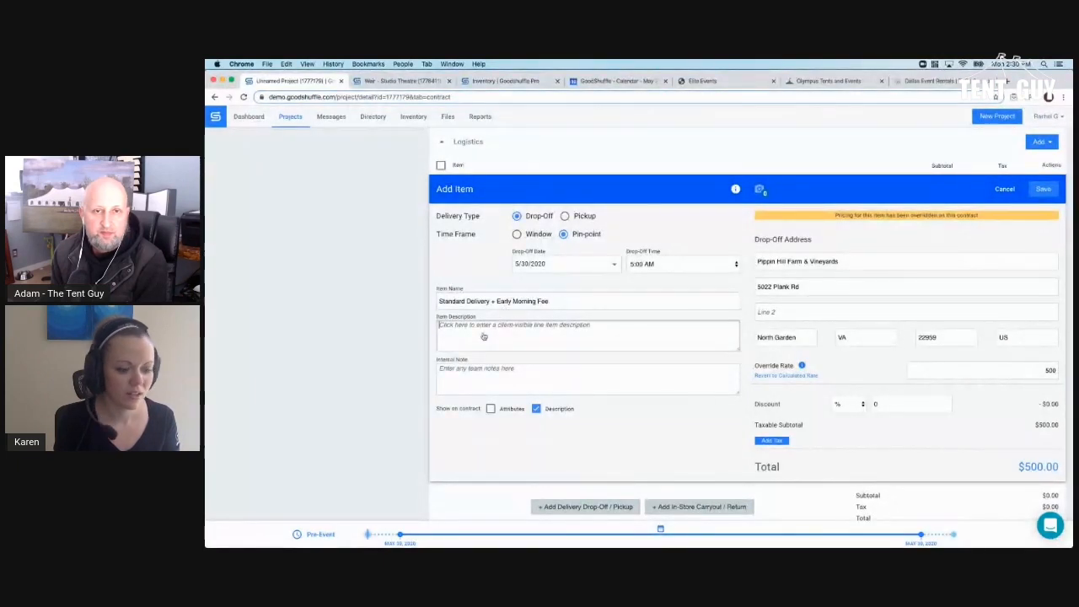
text(additional cost )
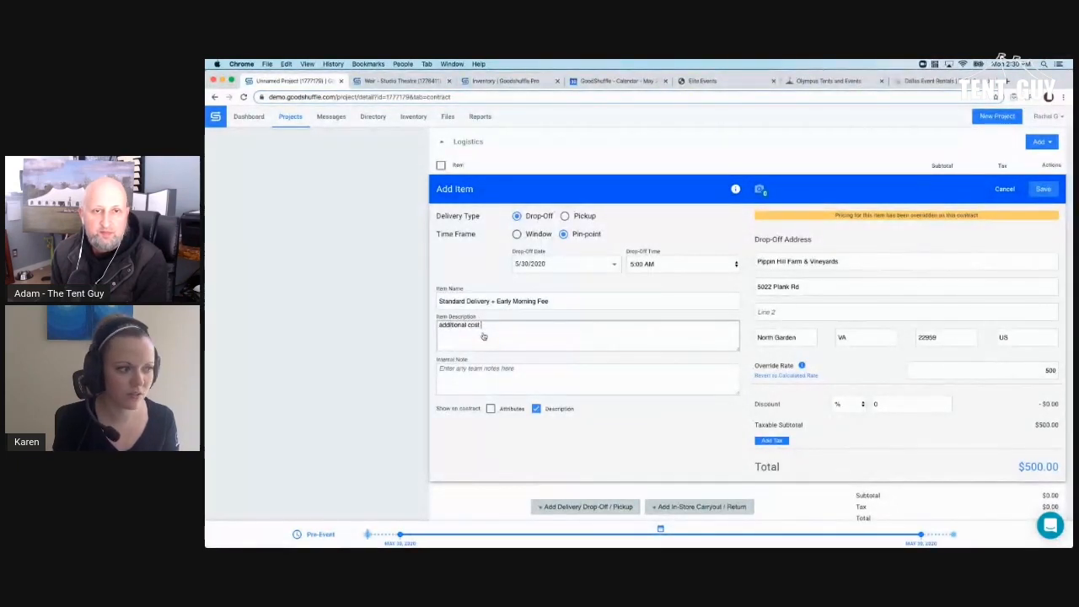
text(for drop off)
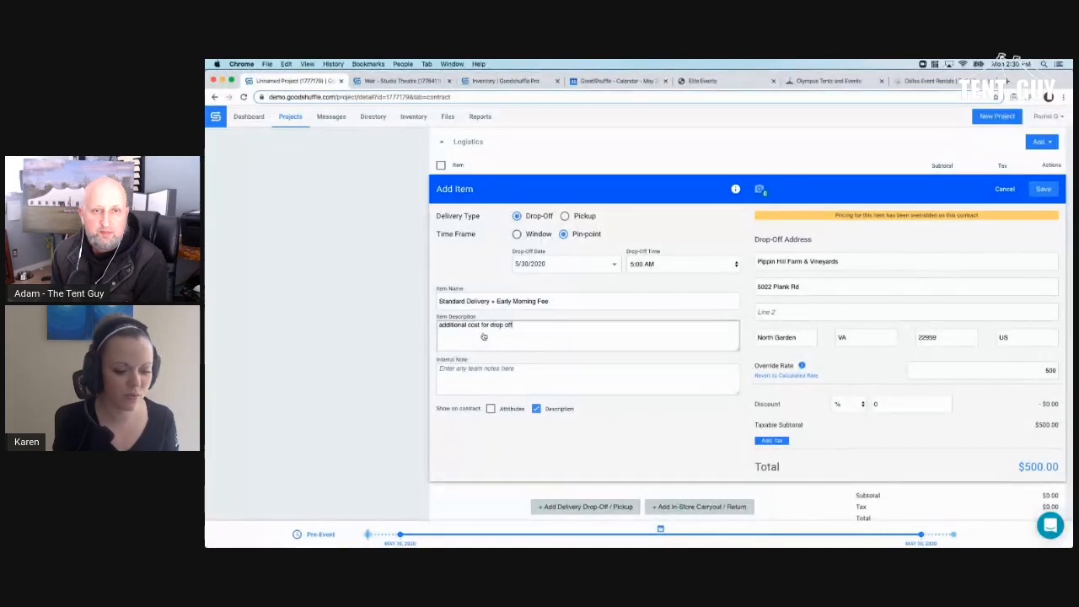
text( before 9am)
click(470, 374)
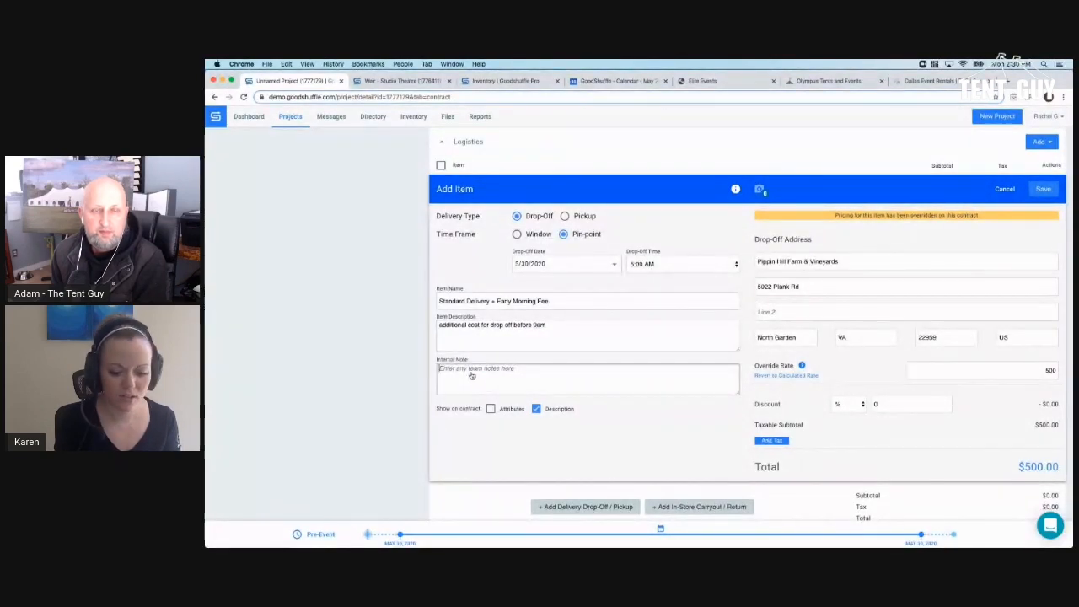
text(MUST BE TEHR)
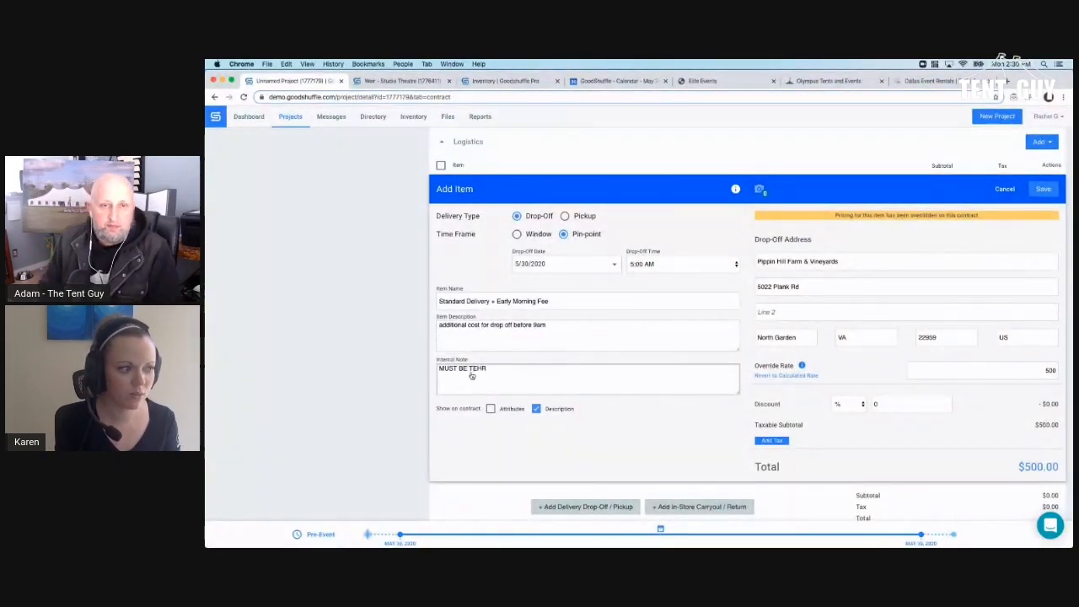
key(BackSpace)
key(BackSpace)
key(BackSpace)
text(HERE ON TIME)
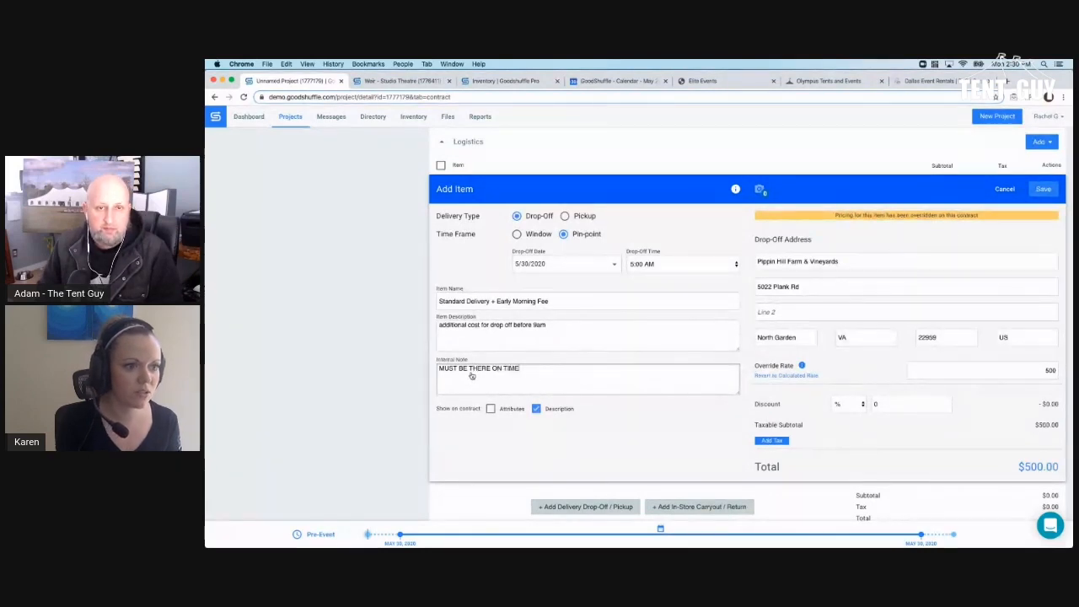
click(1031, 190)
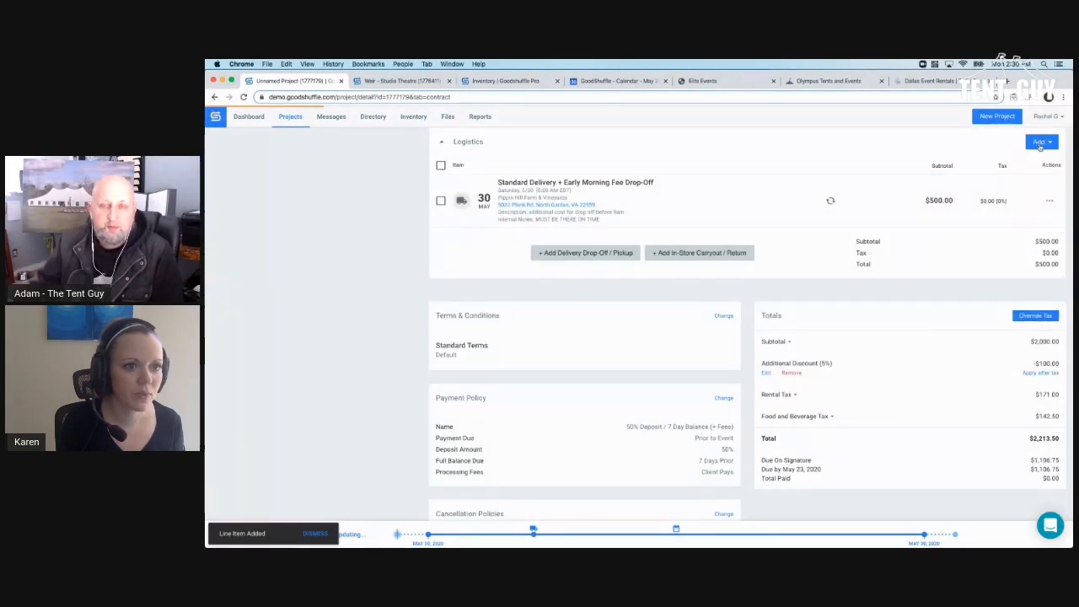
- Add a $99.09 Standard Delivery pickup at a pin-point time on May 31, 2020
click(1040, 143)
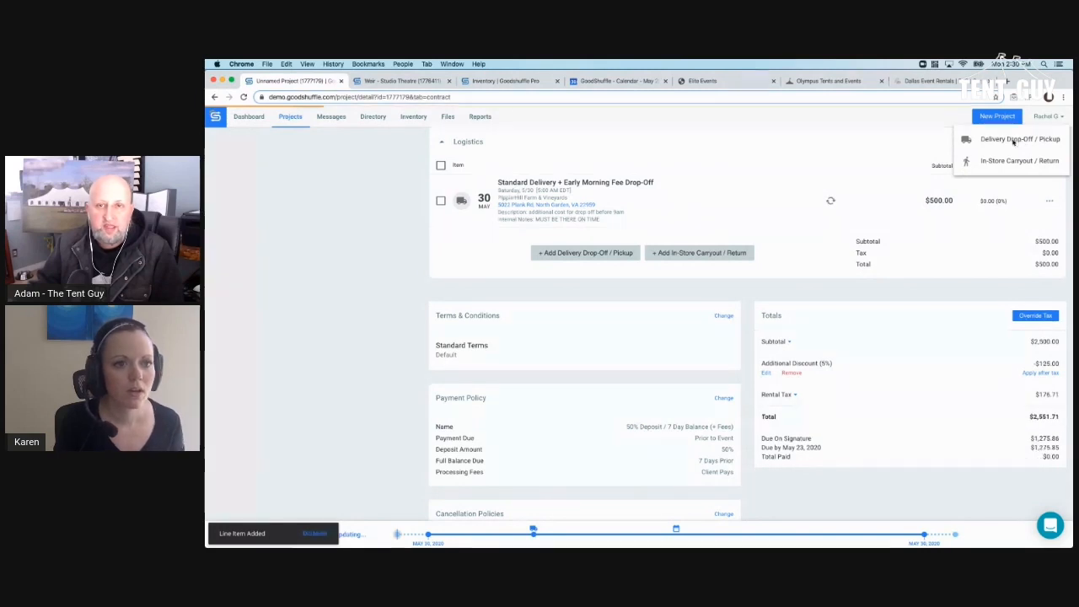
click(1003, 141)
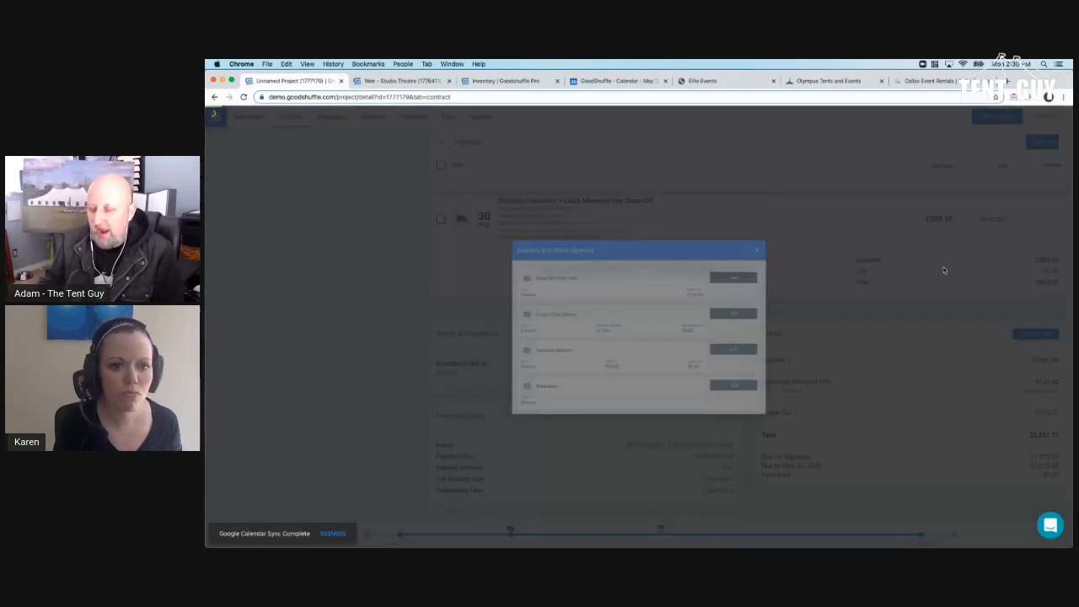
click(770, 359)
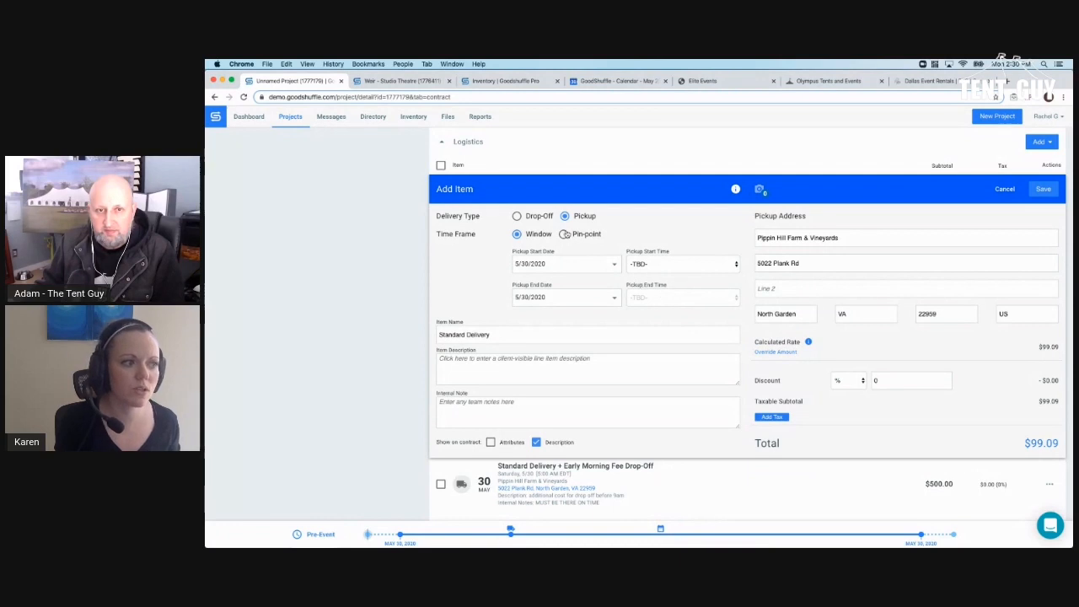
click(564, 234)
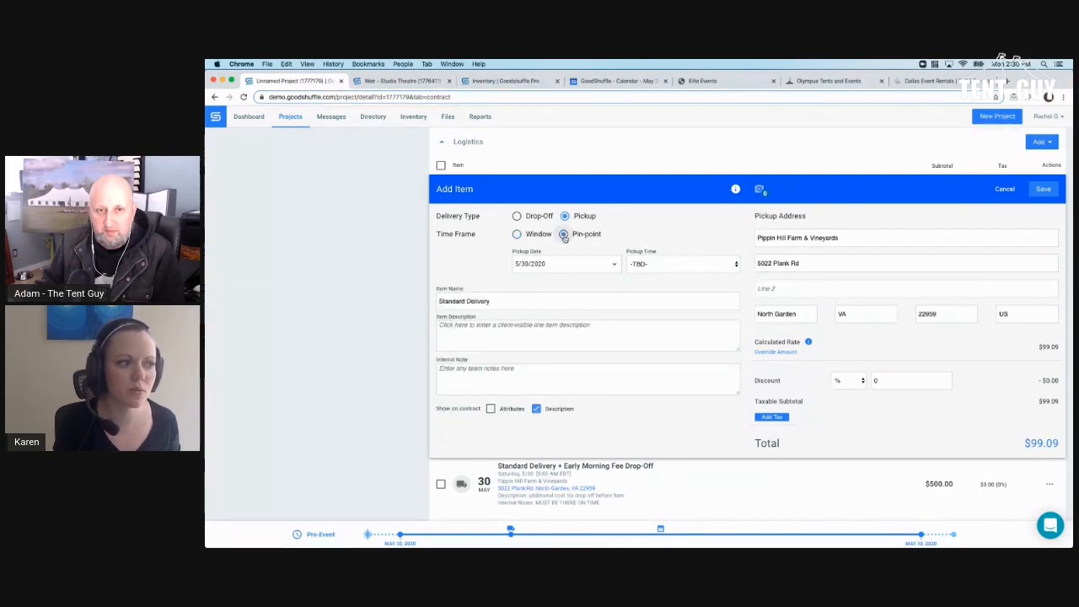
click(617, 275)
click(521, 381)
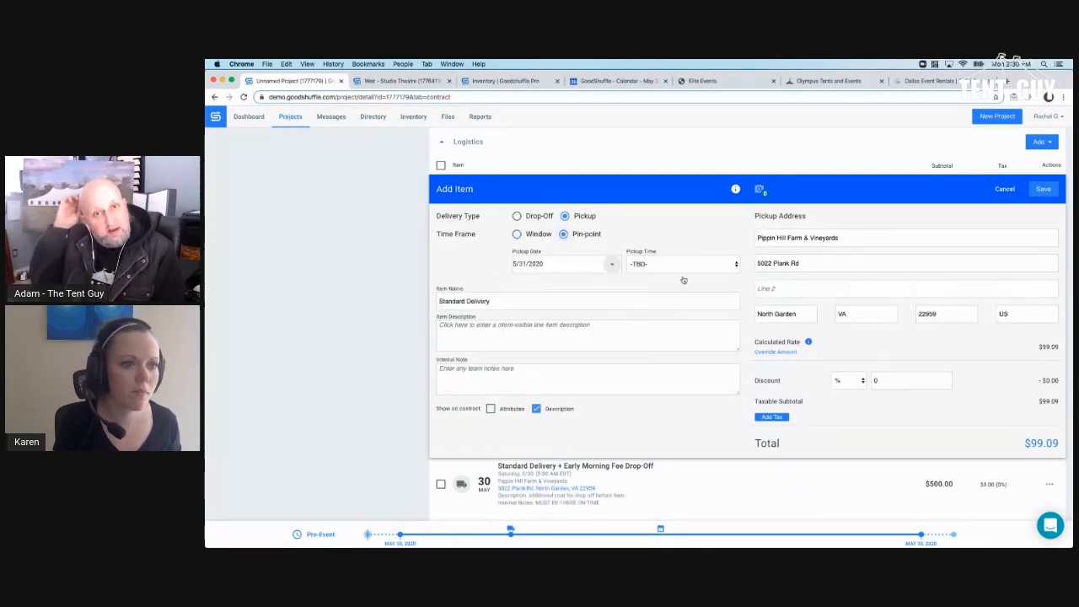
click(1044, 189)
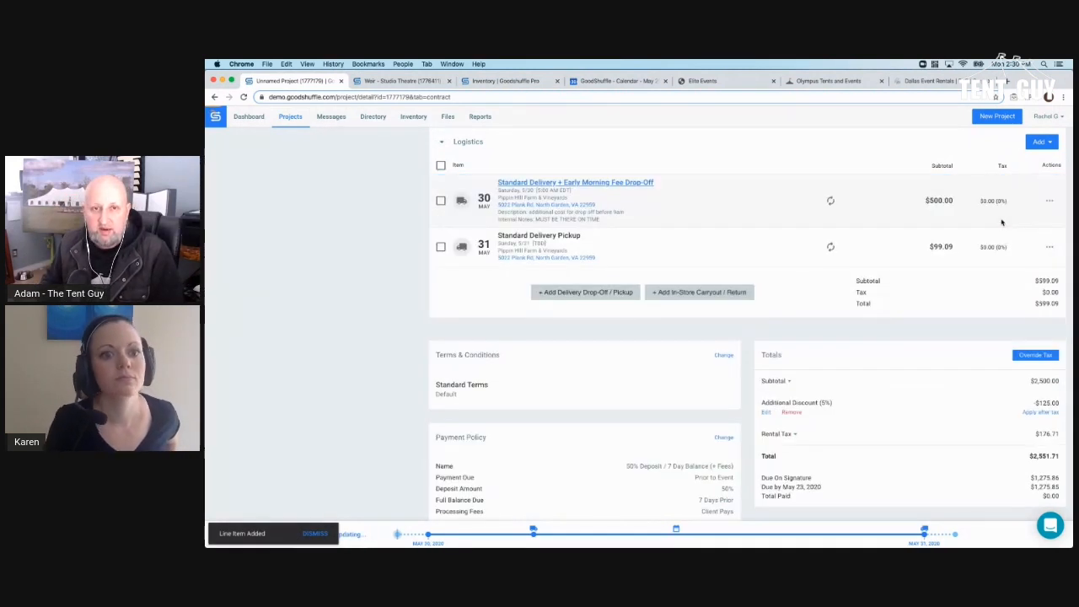
- From the top of the wedding project, open Send To Client to review the $2,645.85 contract summary
scroll(898, 236, up, 5)
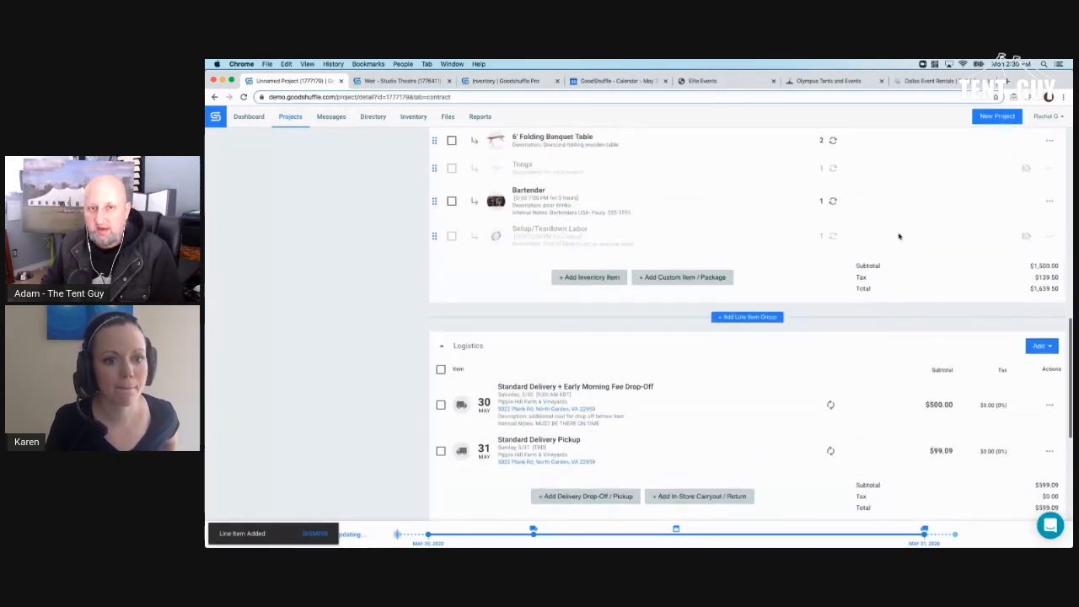
scroll(898, 236, up, 5)
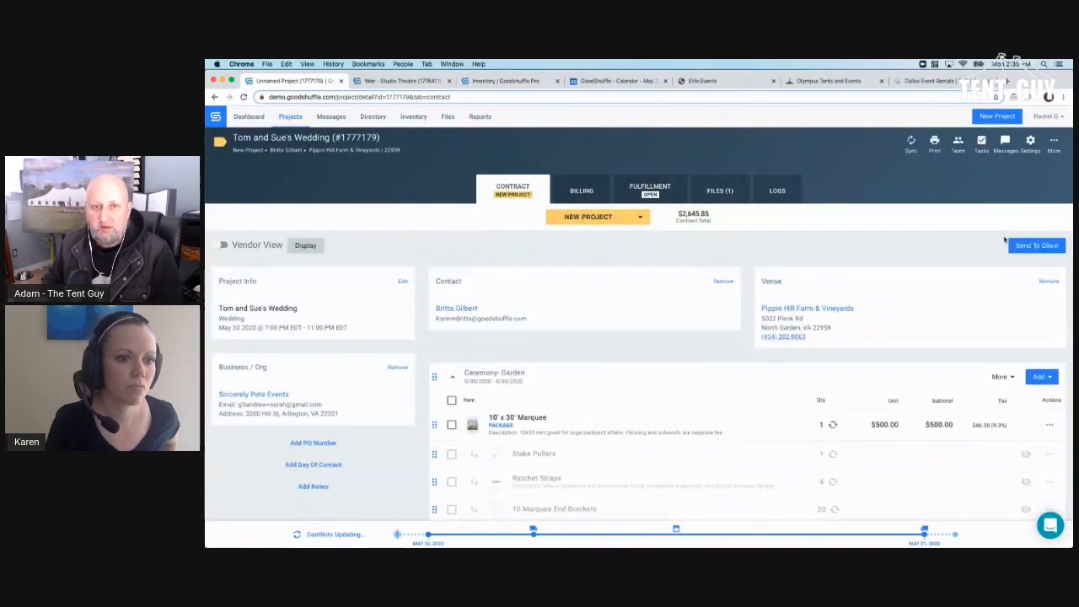
click(1022, 246)
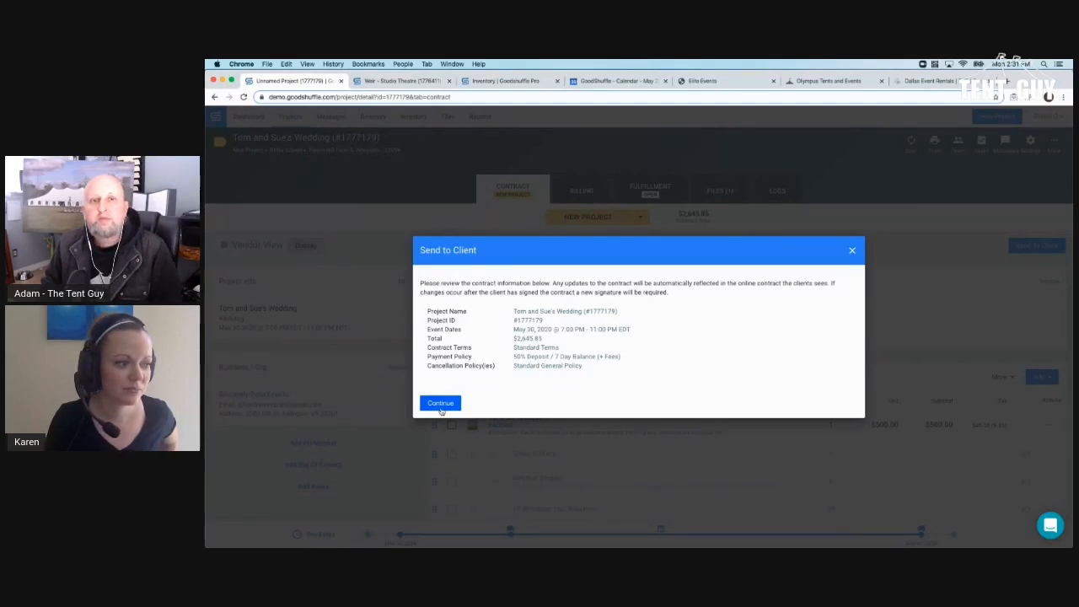
- Draft the client email with 'Thanks for choosing us again!' after the greeting, then return to the contract view
click(438, 410)
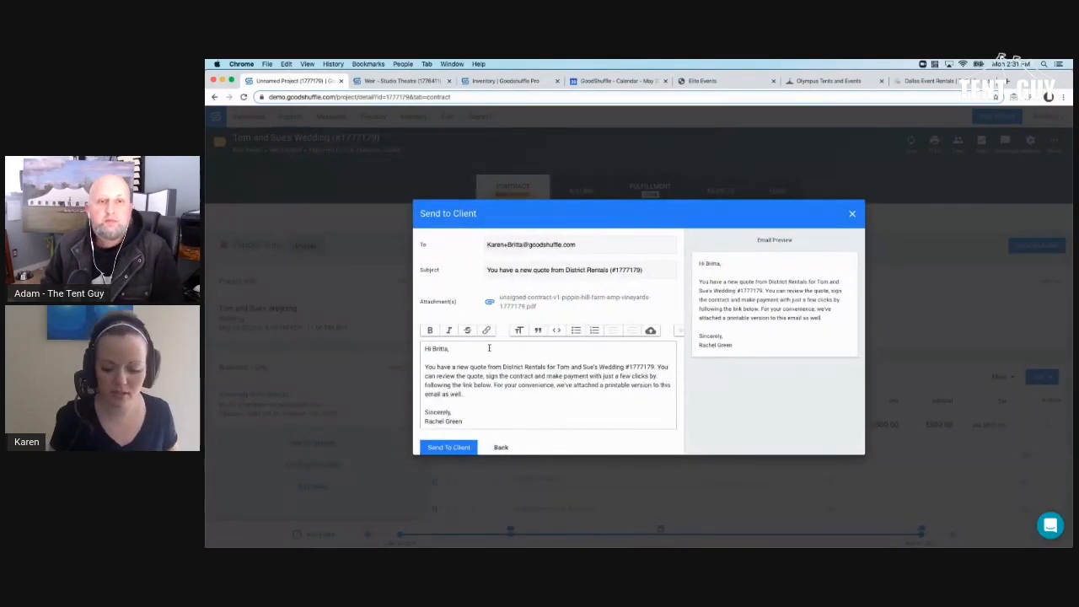
click(489, 347)
key(Return)
key(Return)
text(Thanks for ch)
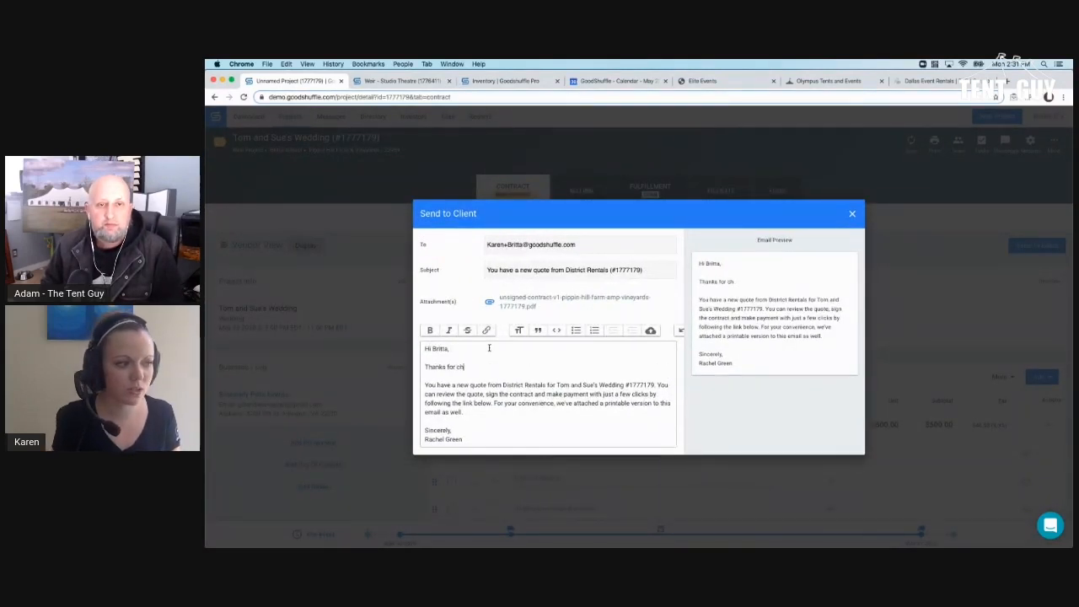
text(oosing us again!)
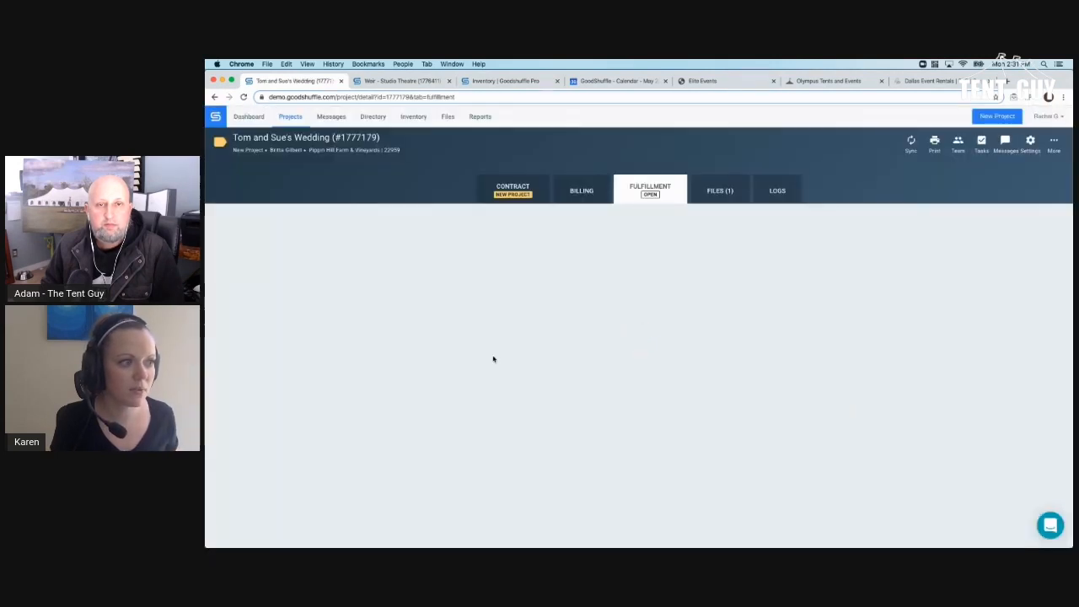
click(512, 199)
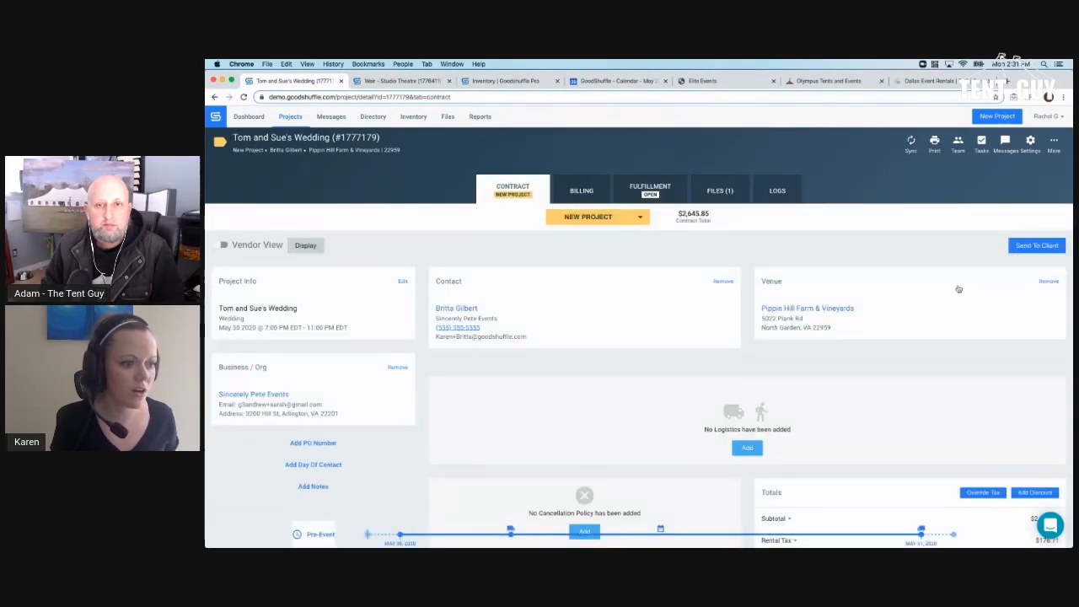
- Reopen Send to Client, add the thank-you line after the greeting, and send the quote
click(1020, 248)
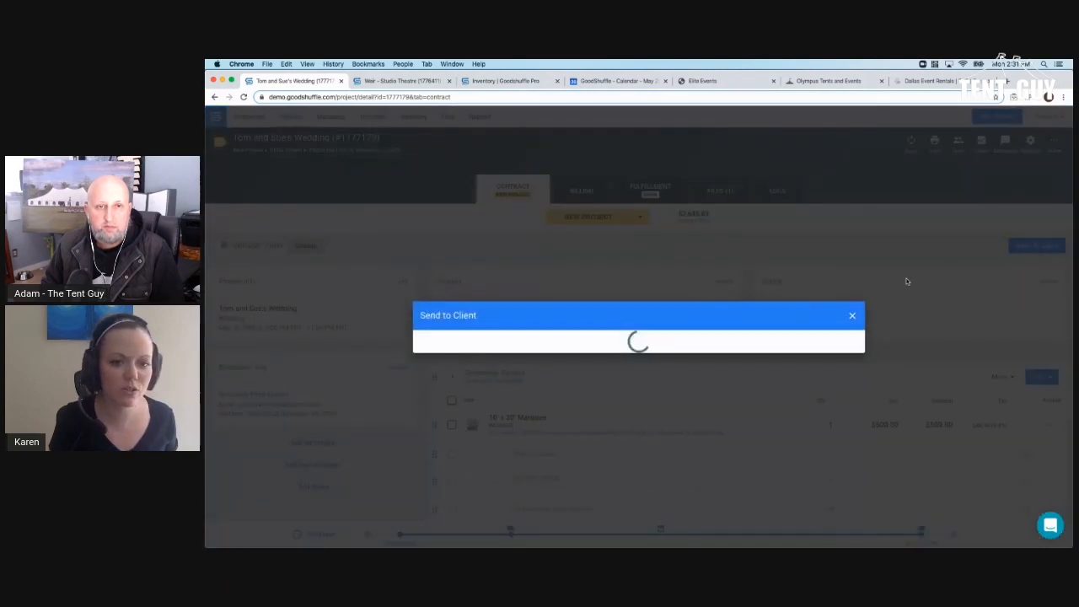
click(442, 403)
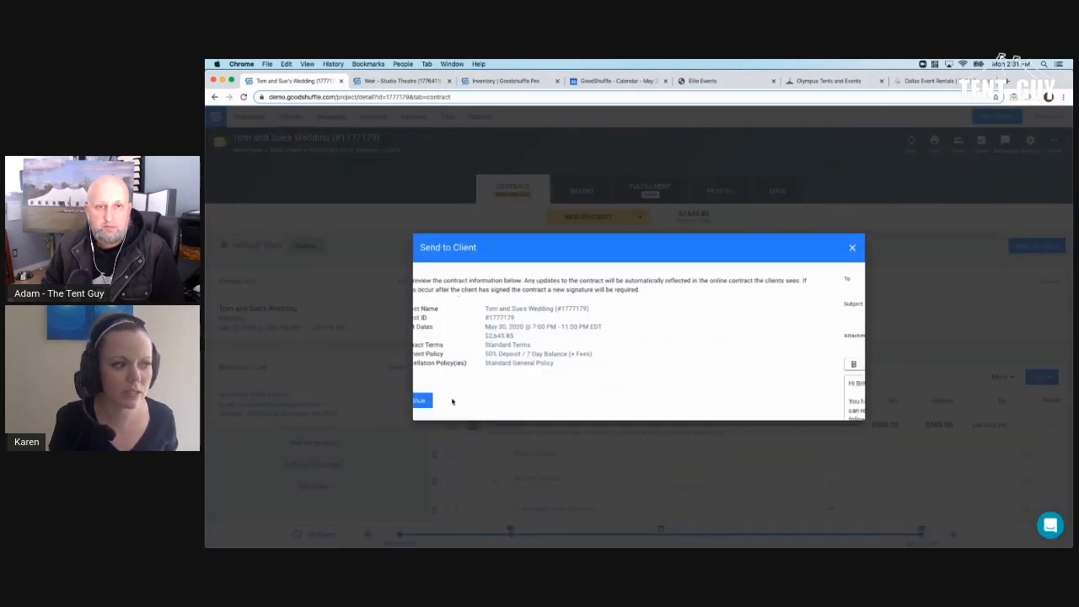
click(467, 354)
key(Return)
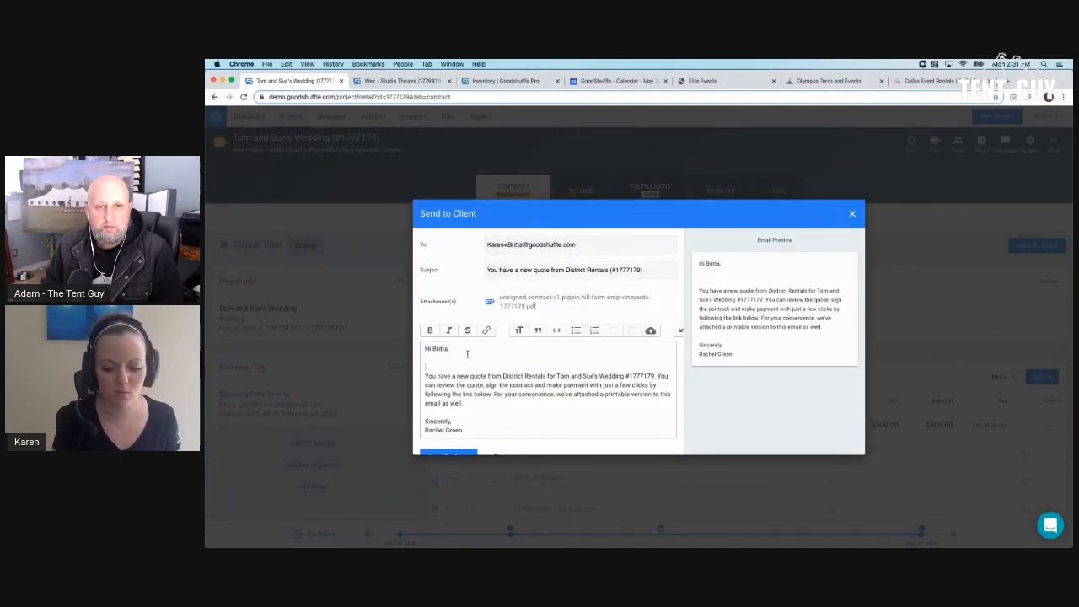
text(Thanks for choosin)
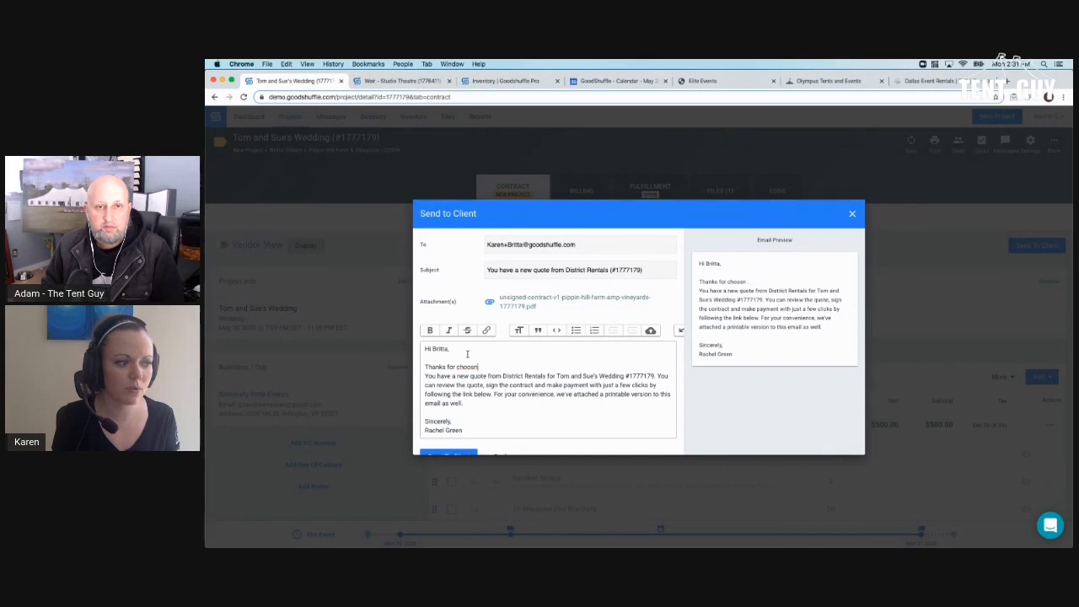
text(g us)
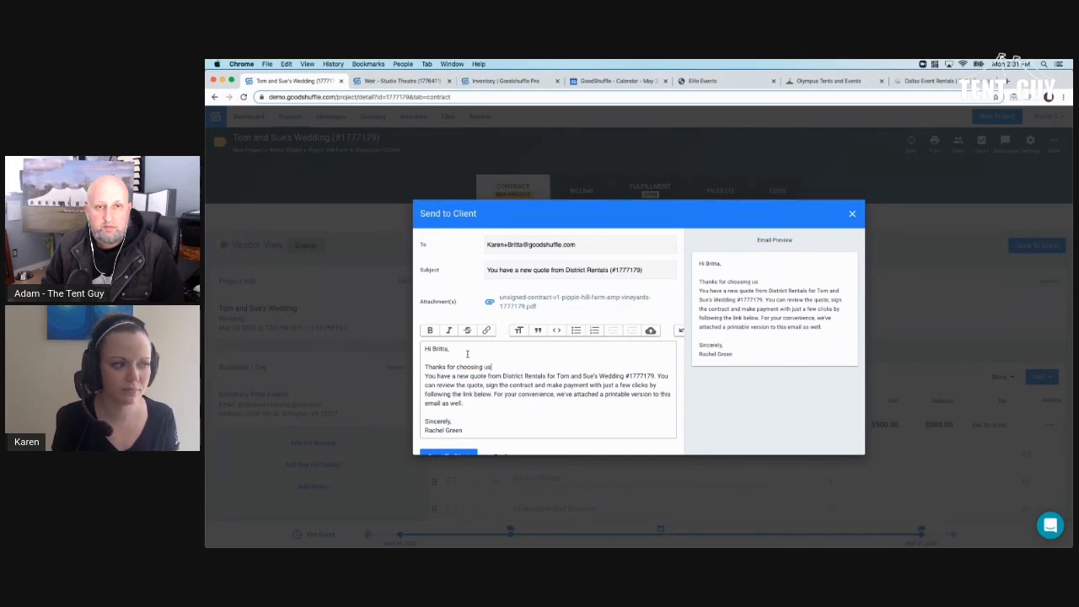
text(ng us again!)
key(Return)
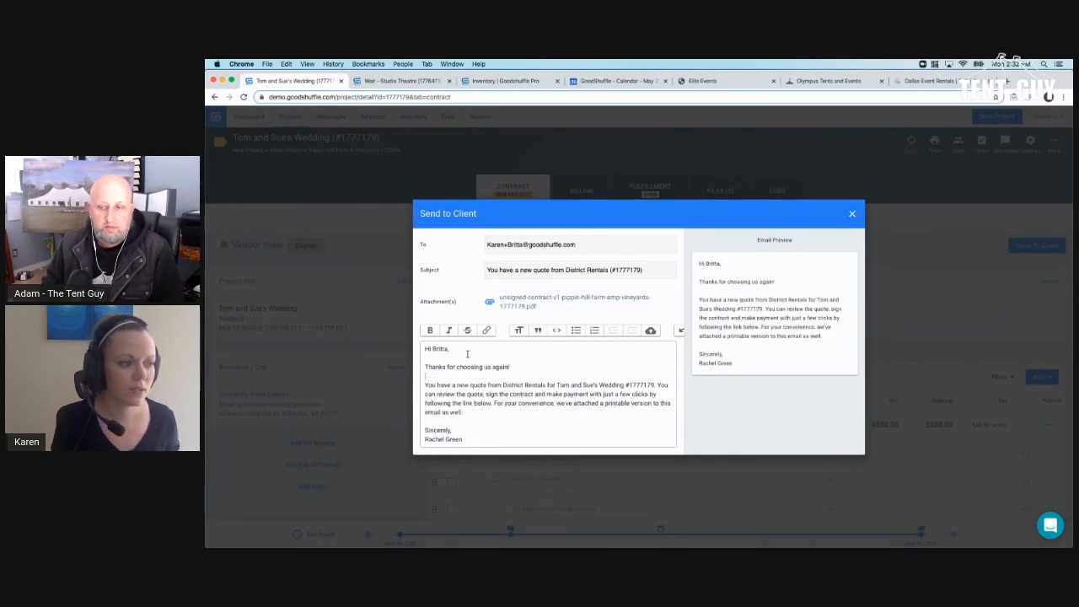
scroll(467, 354, down, 1)
click(448, 437)
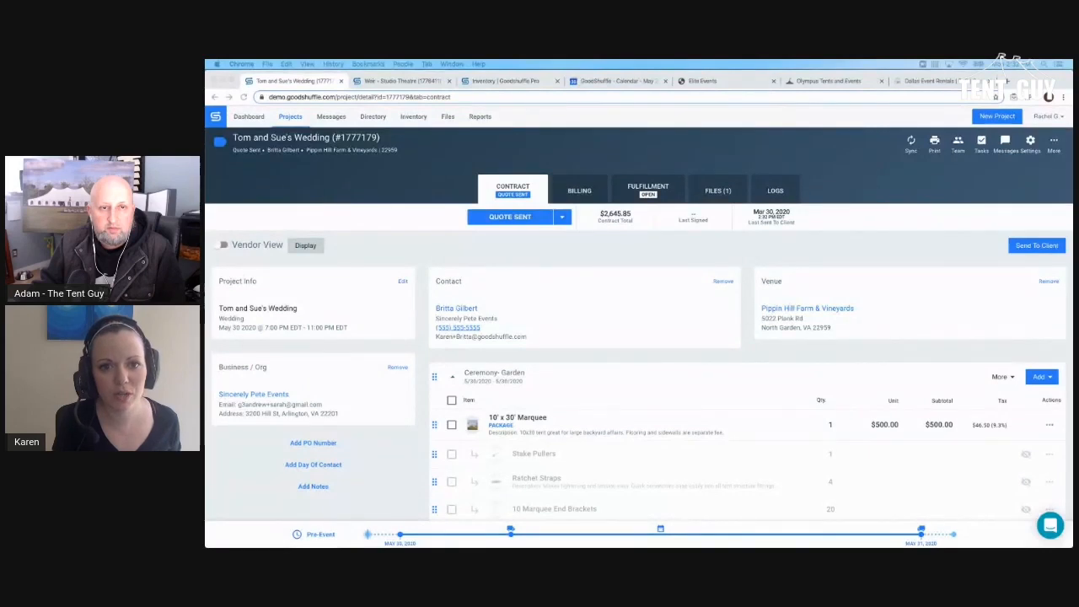
- Open the received new-quote email in Gmail and follow View Quote to the client's online quote
click(927, 82)
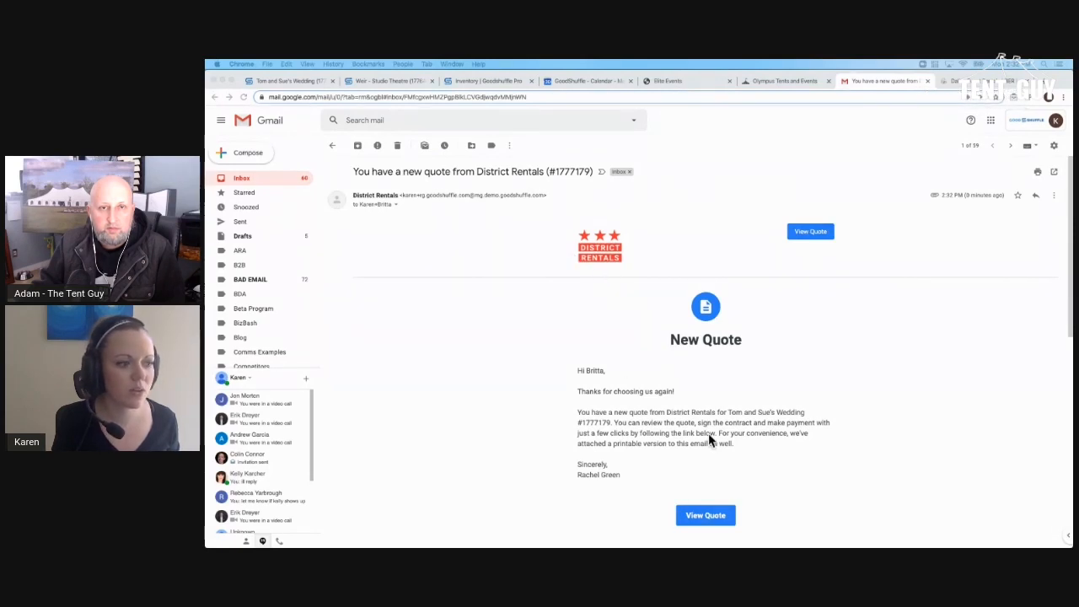
scroll(754, 434, down, 10)
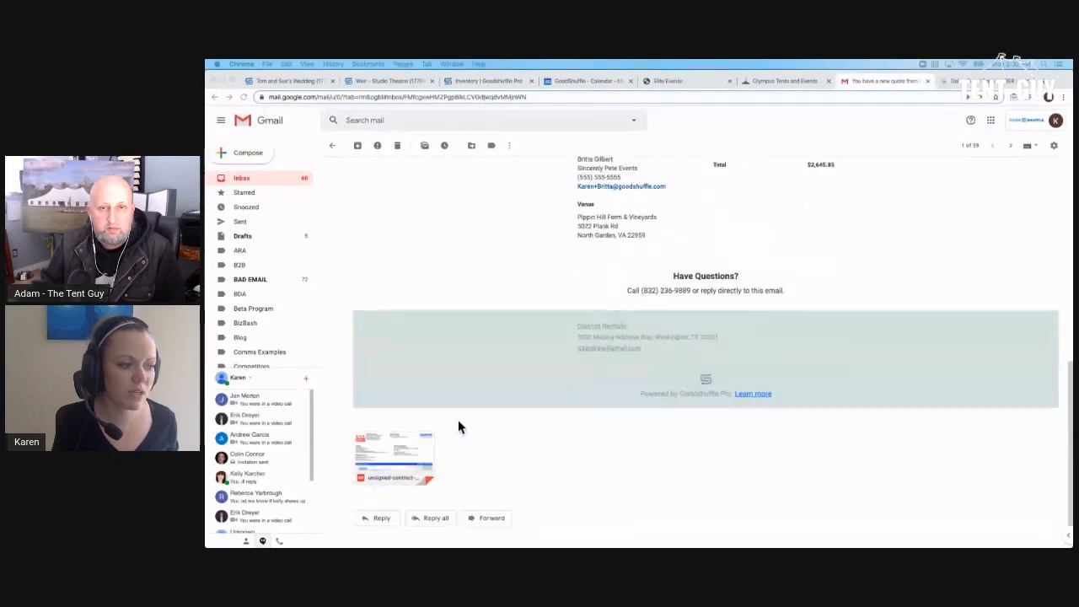
scroll(591, 417, up, 6)
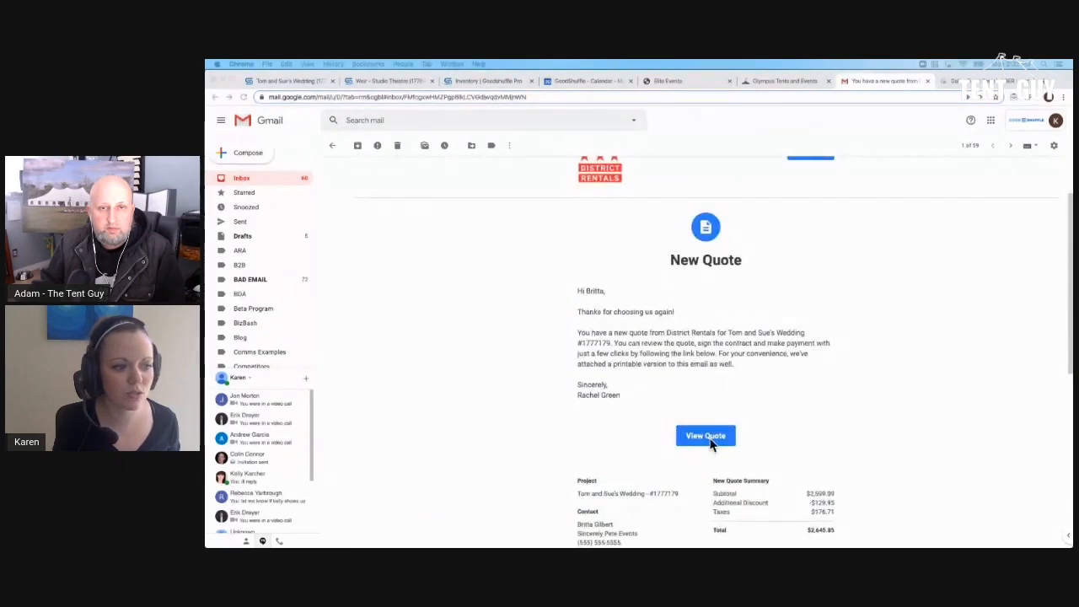
click(707, 439)
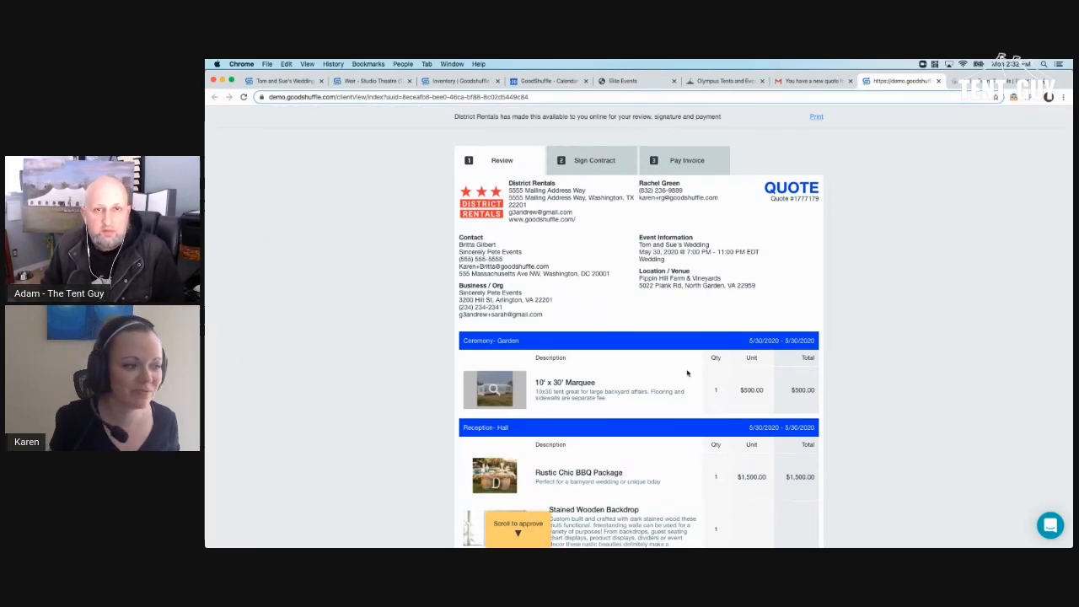
scroll(655, 368, down, 2)
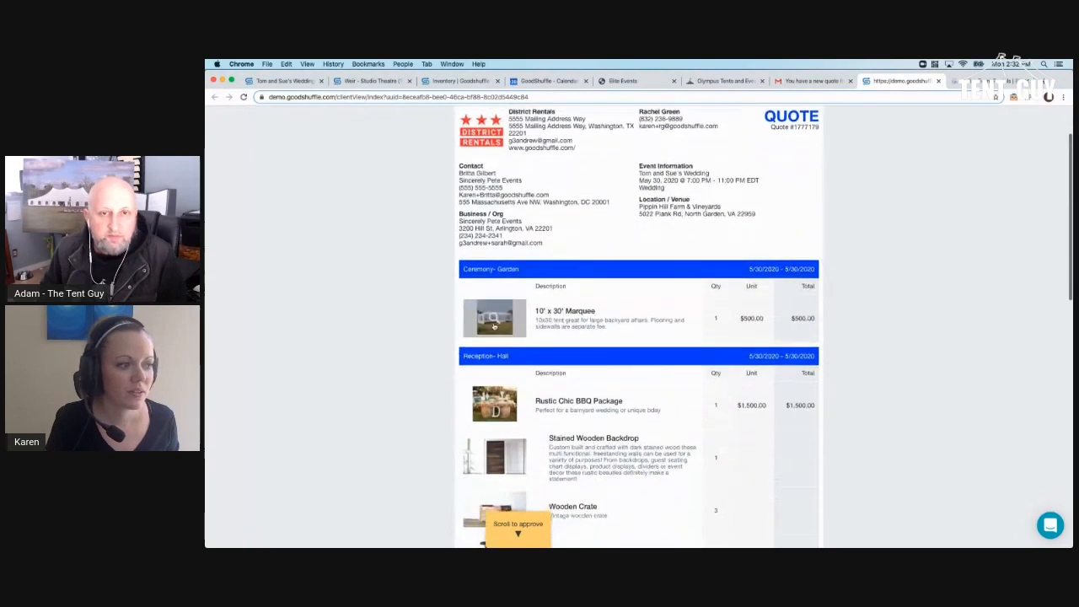
click(495, 318)
click(824, 328)
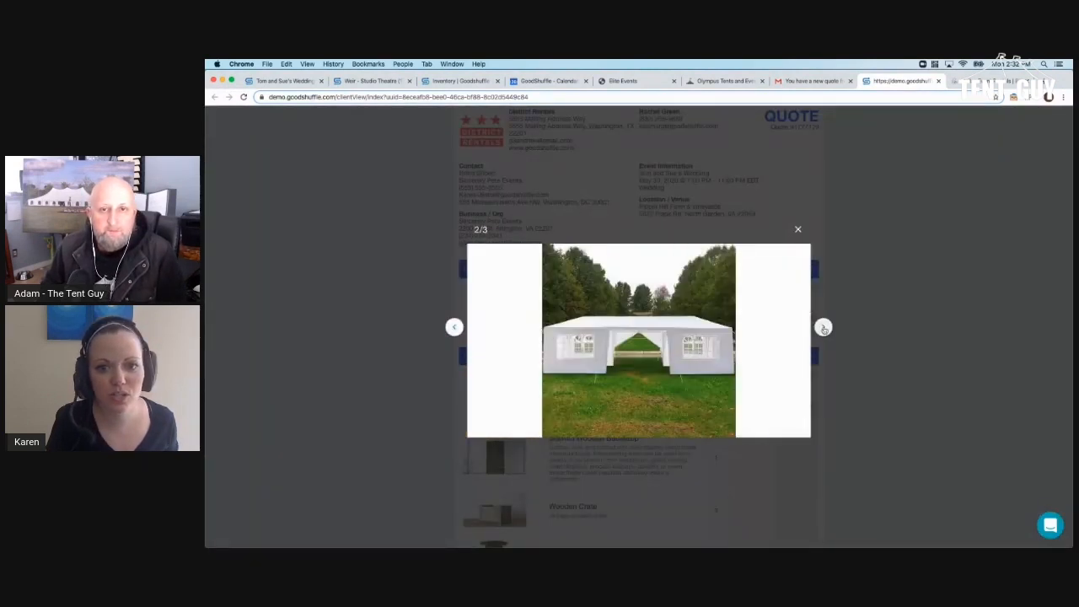
click(824, 328)
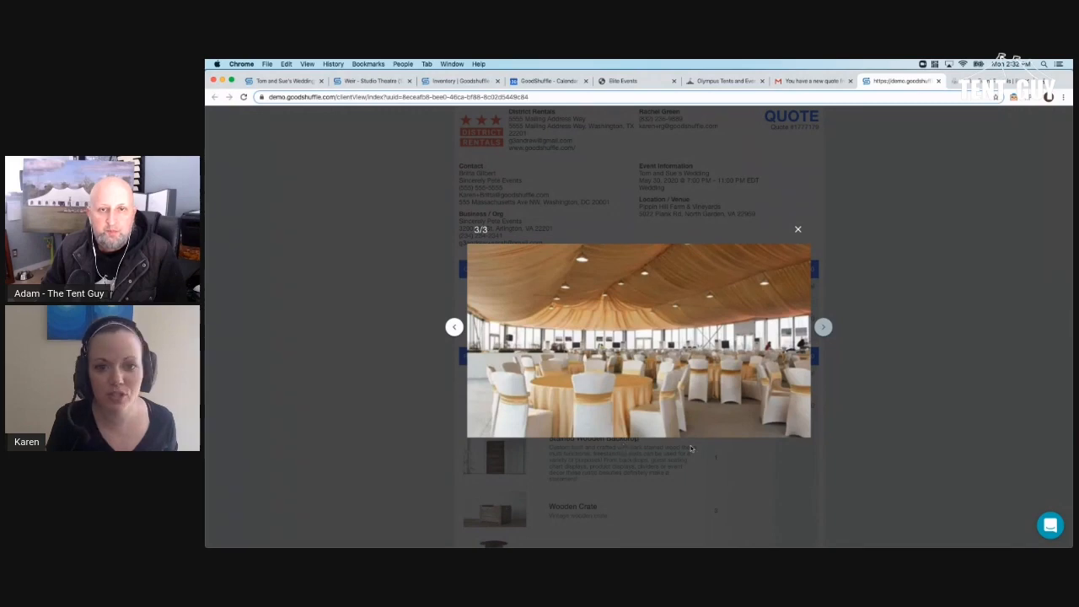
click(874, 422)
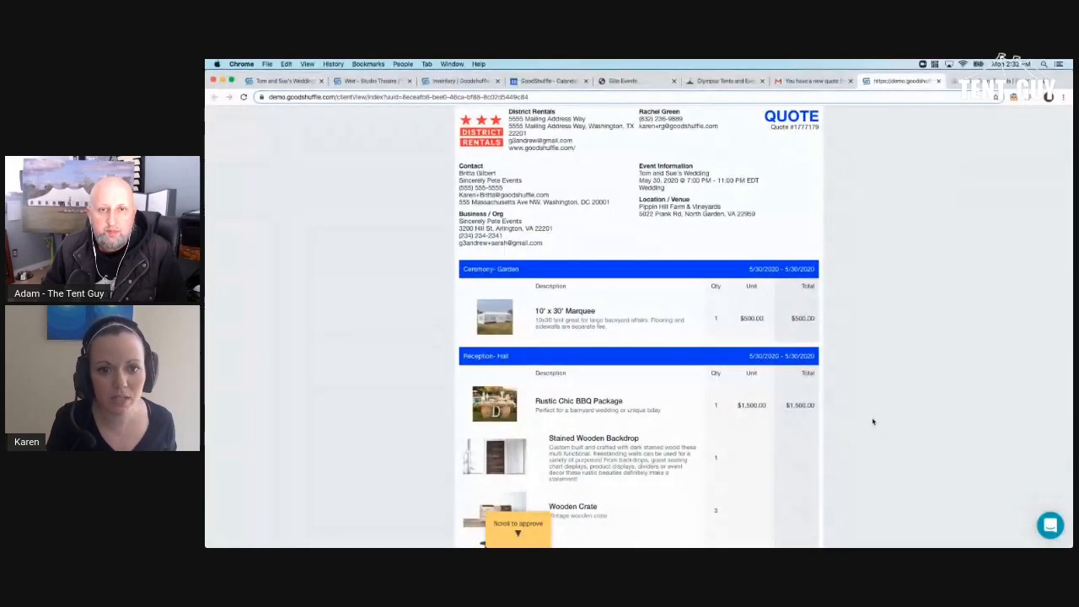
scroll(874, 421, down, 3)
click(479, 405)
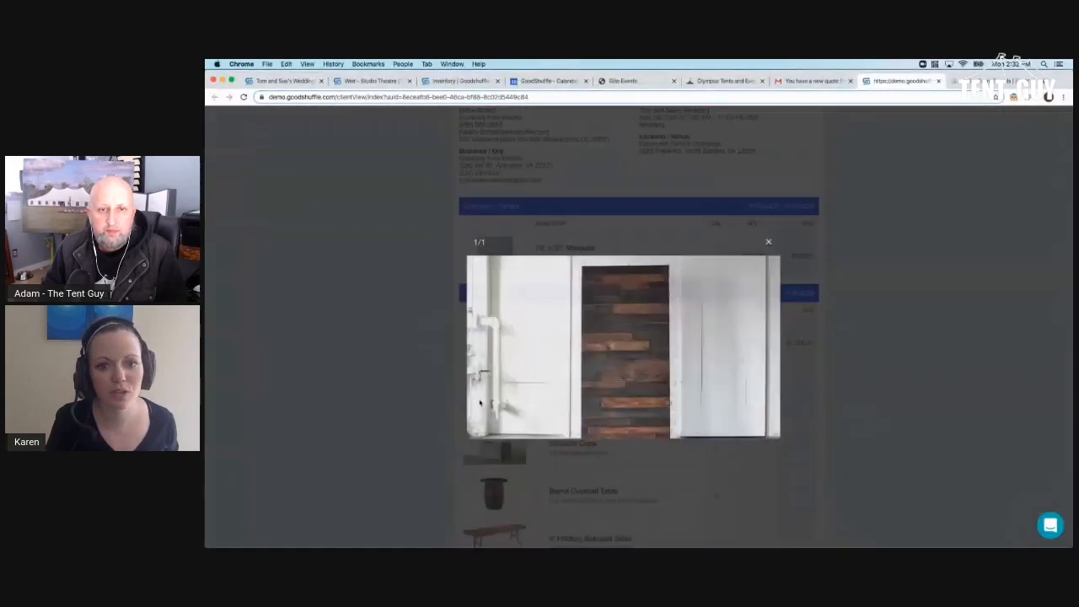
click(380, 383)
scroll(380, 382, down, 3)
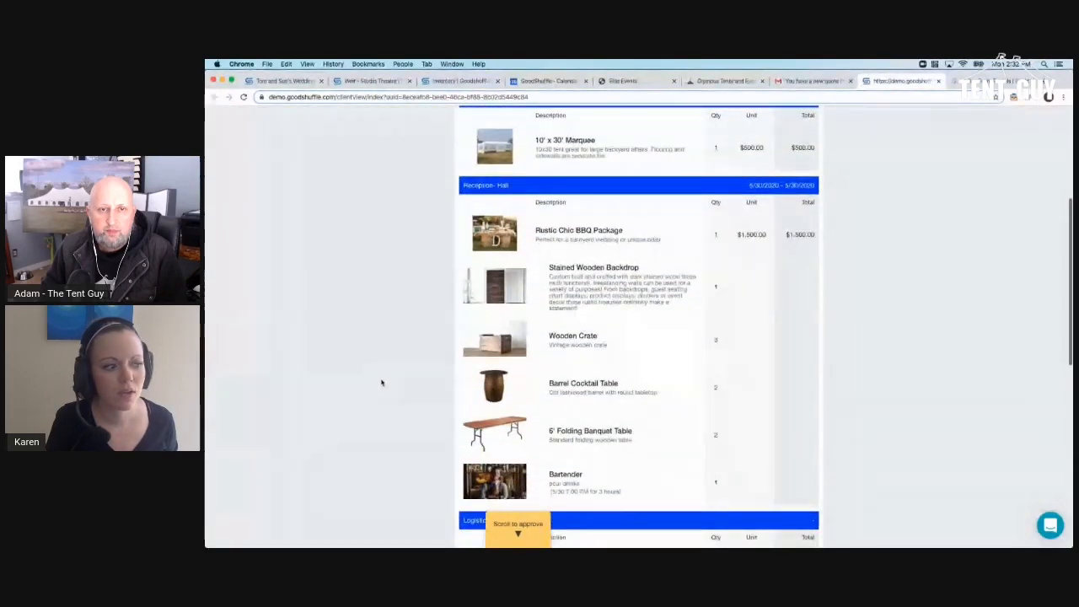
scroll(384, 383, up, 1)
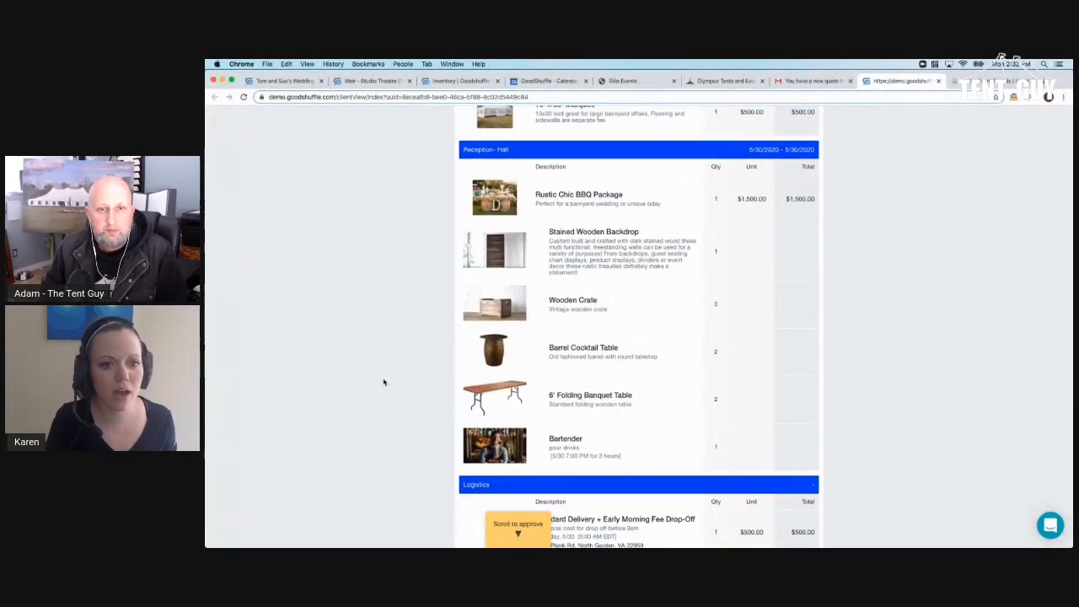
scroll(383, 382, up, 1)
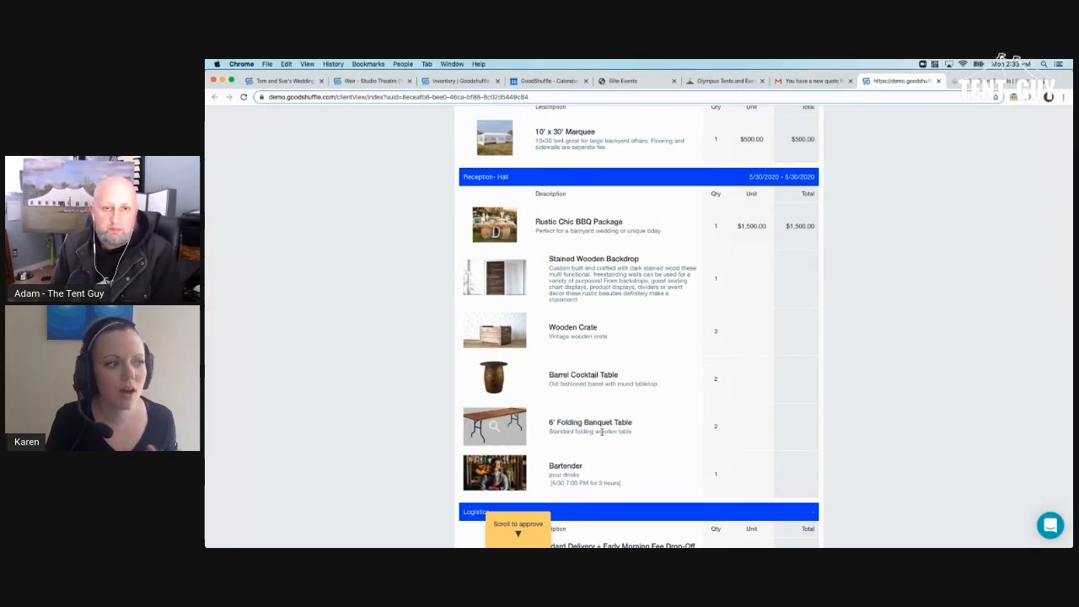
- Remove the 6' Folding Banquet Table and begin adding an inventory item to the Rustic Chic BBQ Package
click(266, 82)
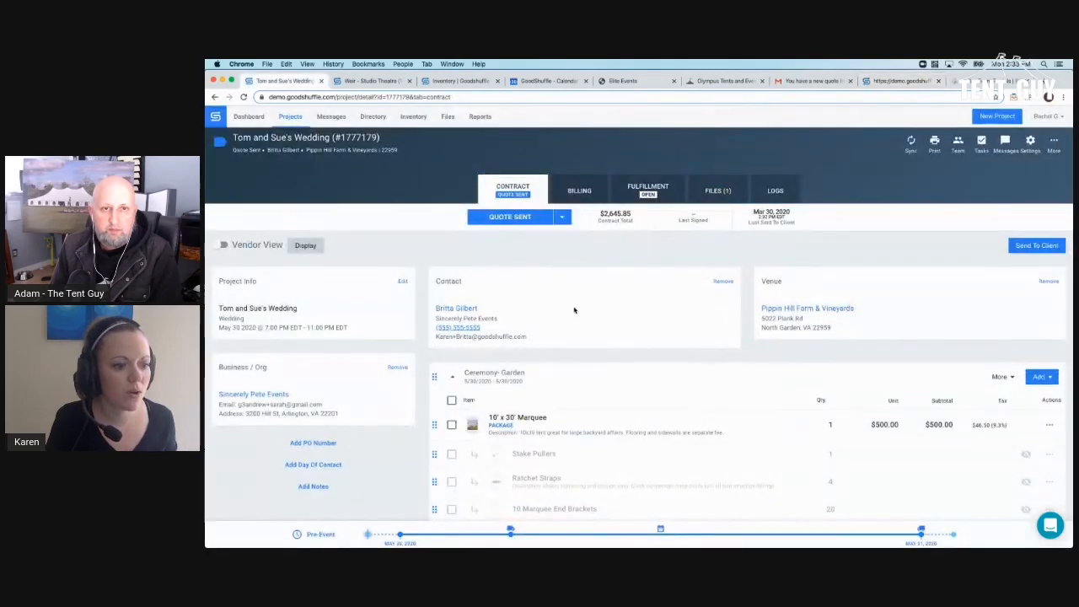
scroll(574, 311, down, 10)
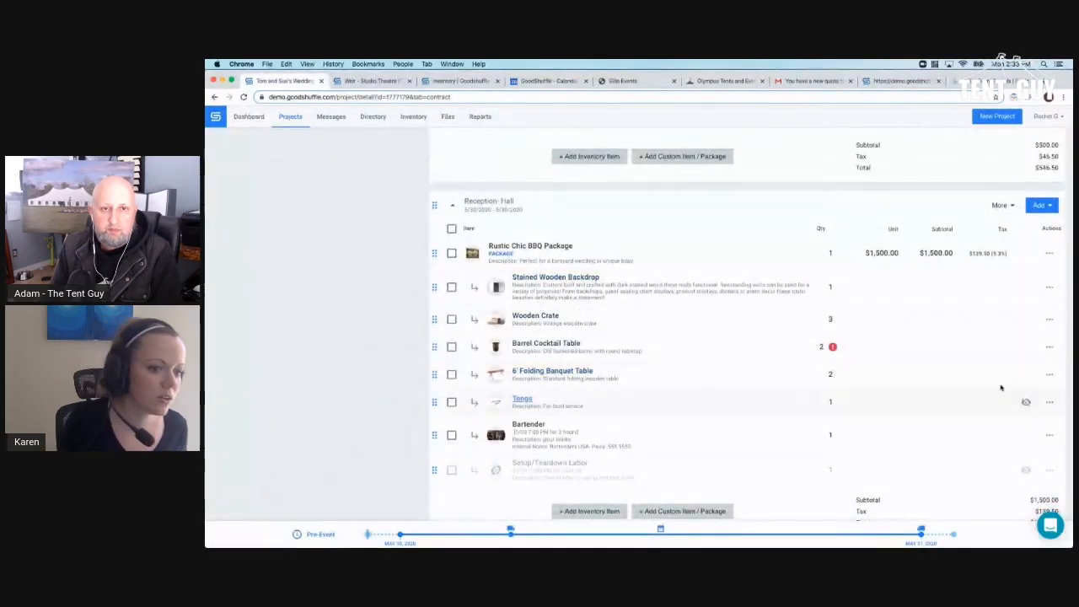
click(1049, 374)
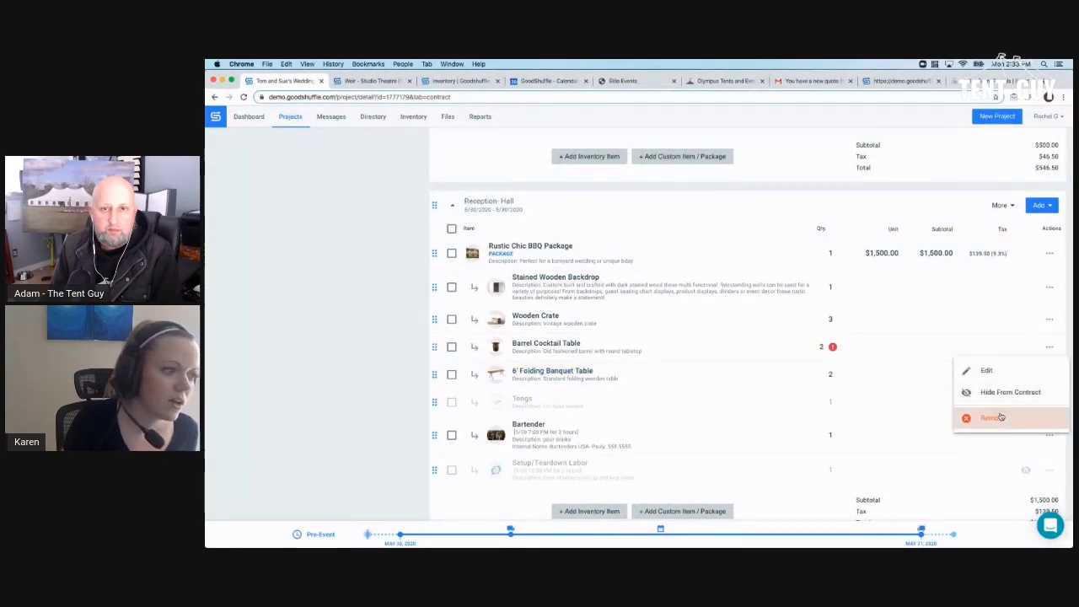
click(993, 415)
click(713, 355)
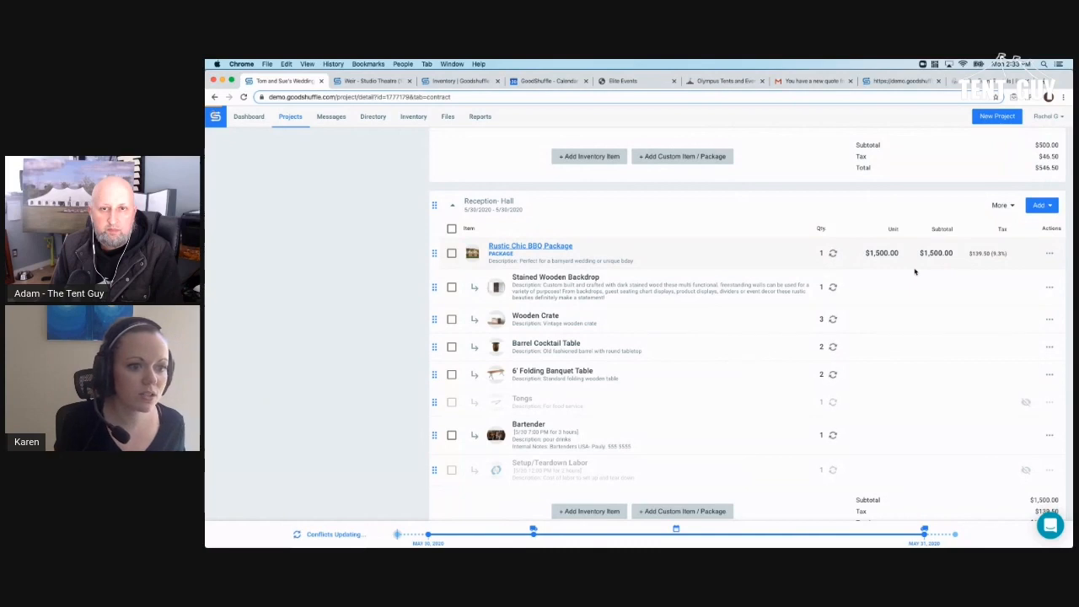
click(1049, 254)
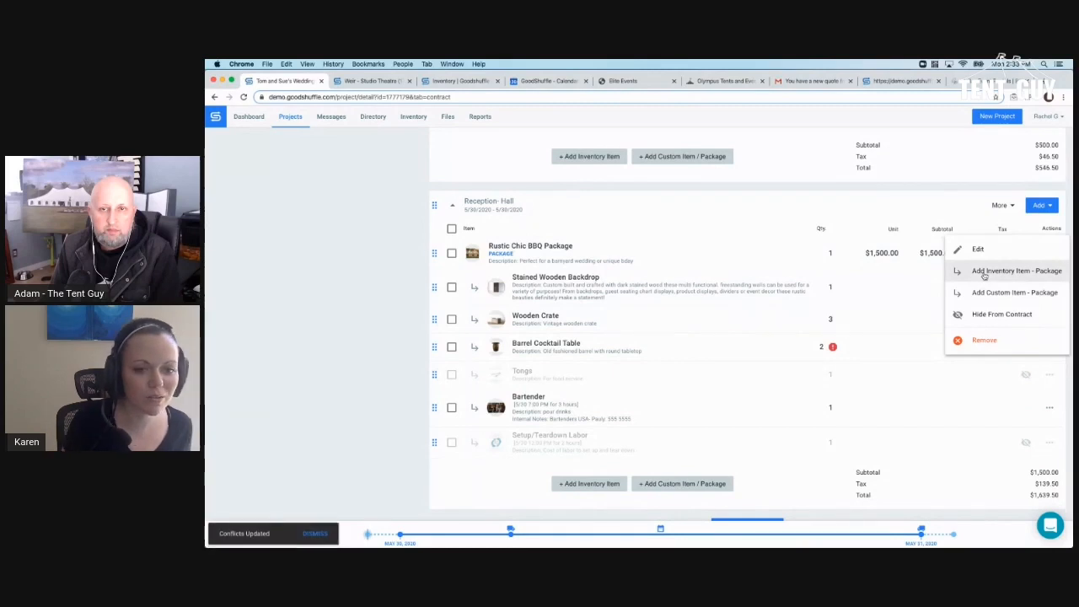
click(984, 275)
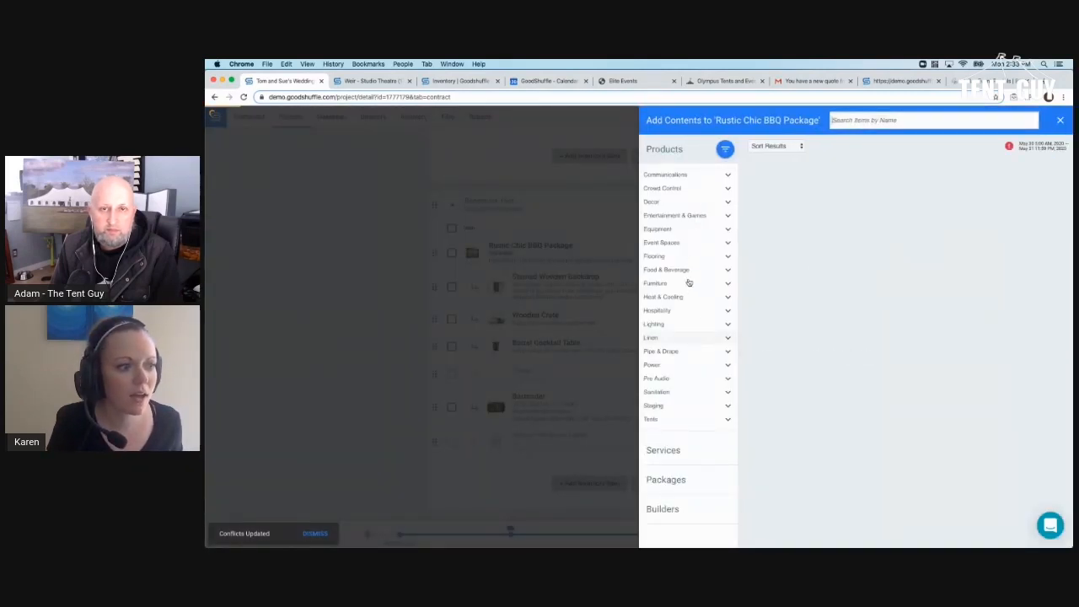
- Add two 18" Rectangle Wood Tables - Green from Furniture > Tables, then return to the client quote
click(687, 283)
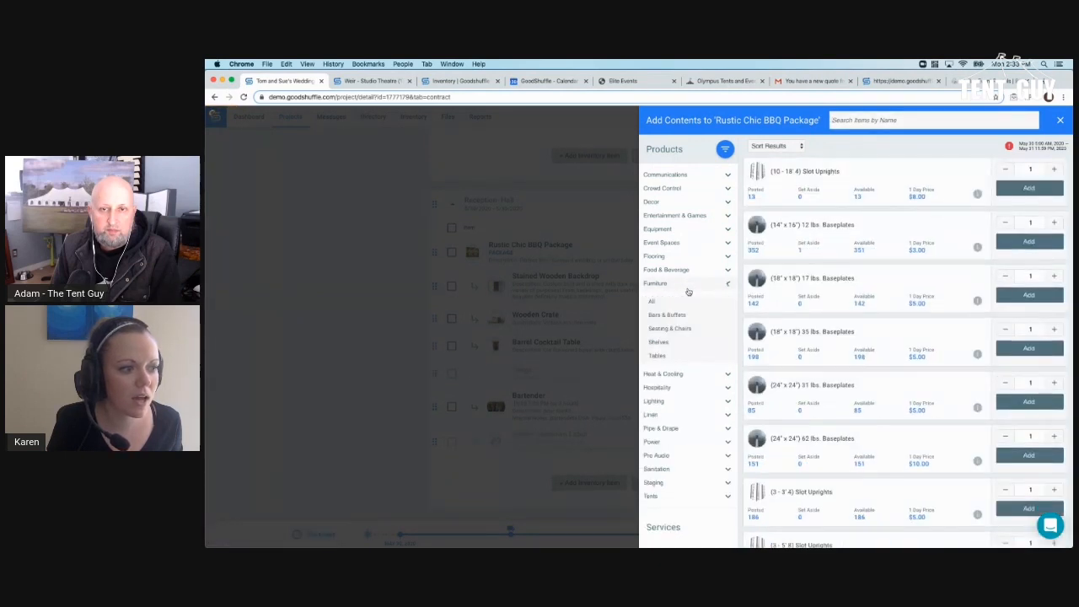
click(658, 355)
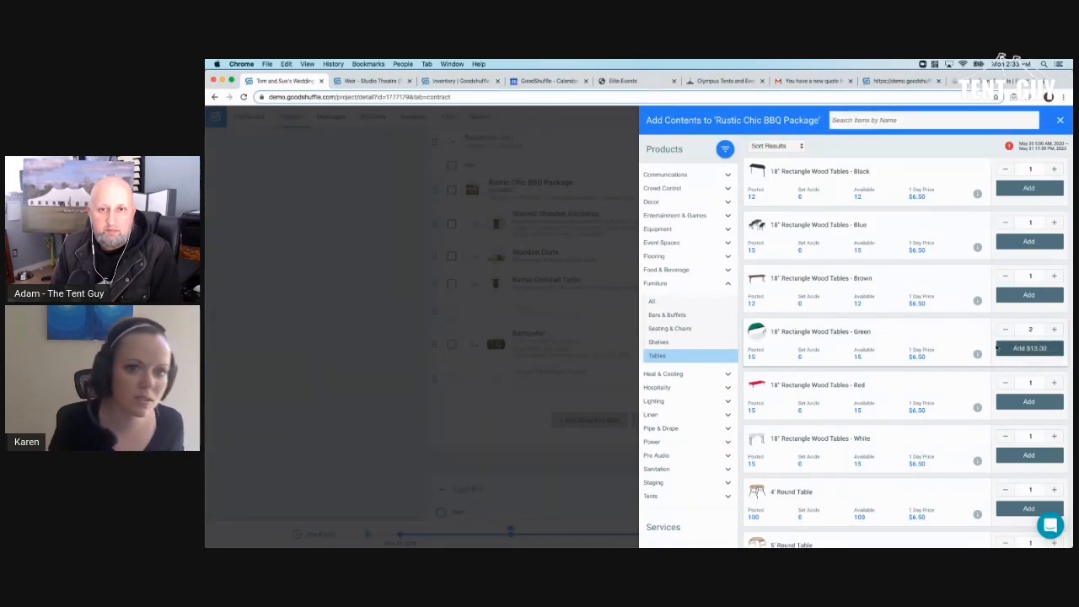
click(1053, 329)
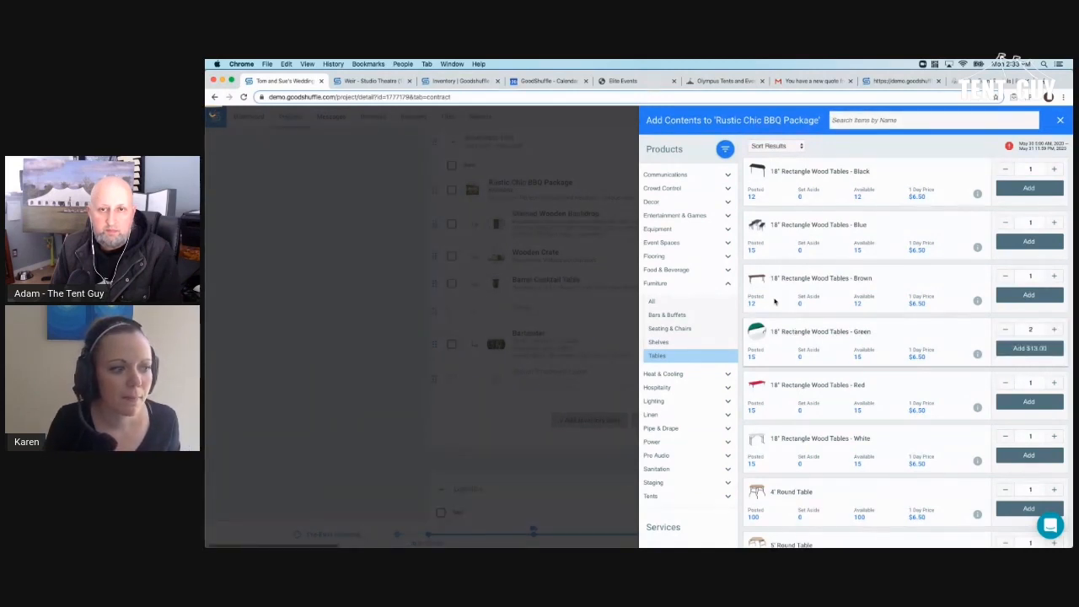
click(445, 243)
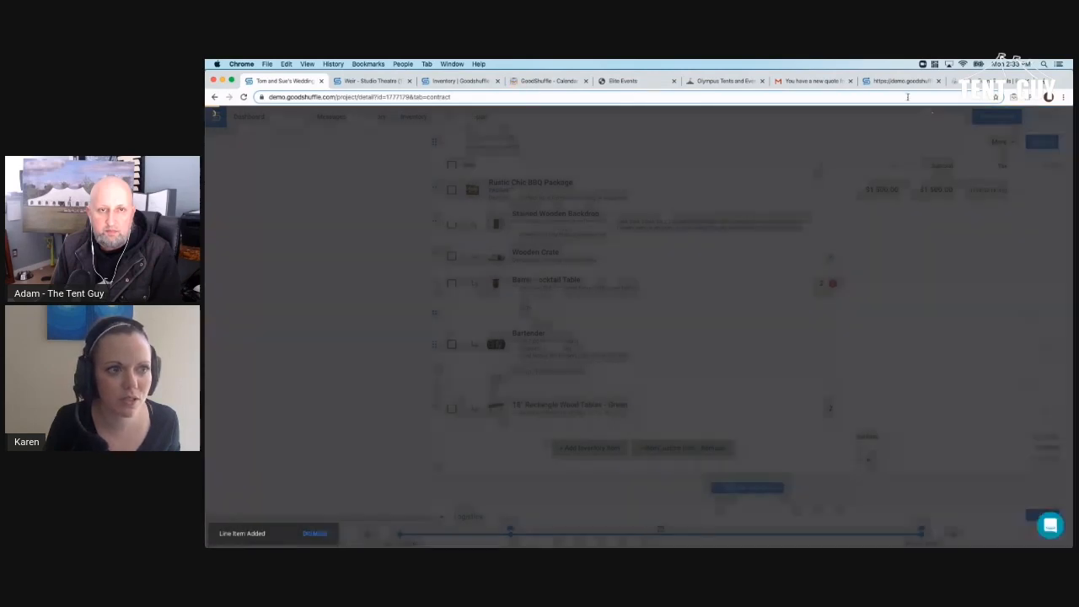
click(900, 81)
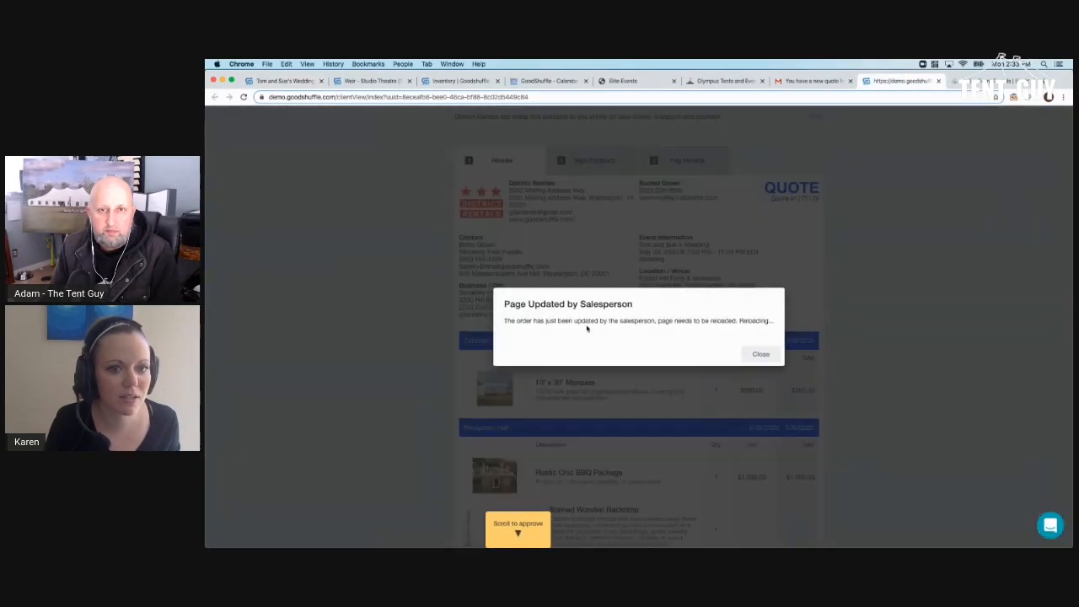
- Dismiss the page-updated notice and scroll the client quote to the $2,645.85 total and $1,322.93 due on signature
click(762, 355)
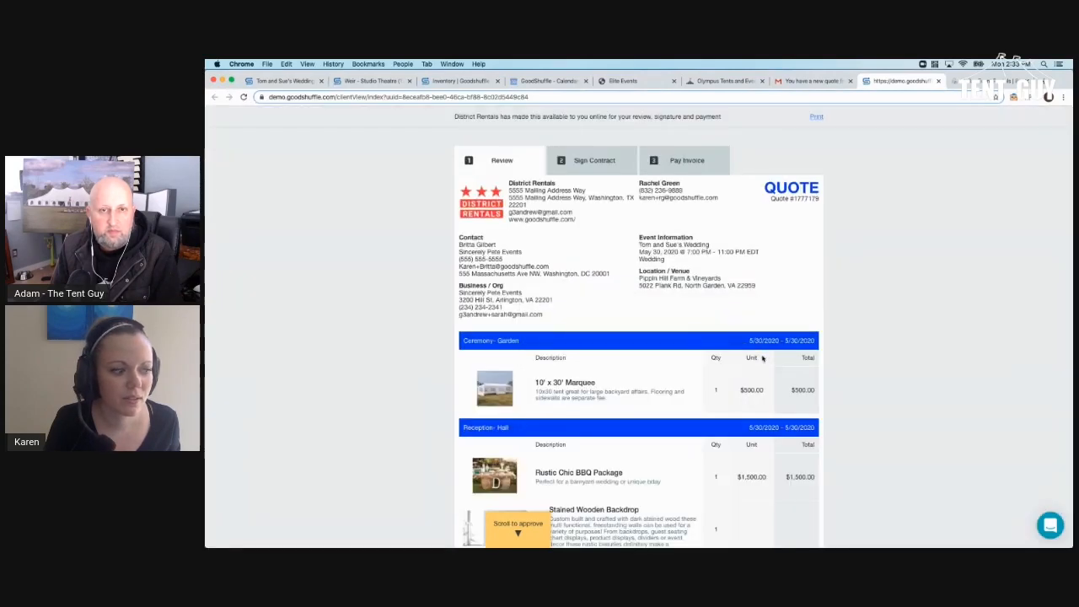
scroll(762, 357, down, 3)
scroll(762, 358, down, 8)
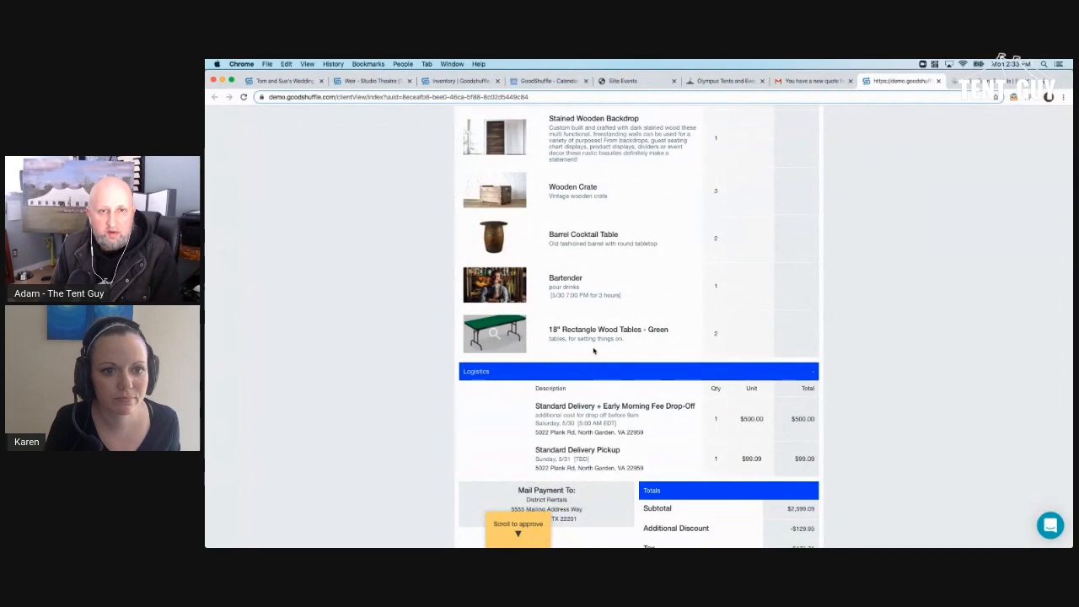
scroll(594, 351, up, 7)
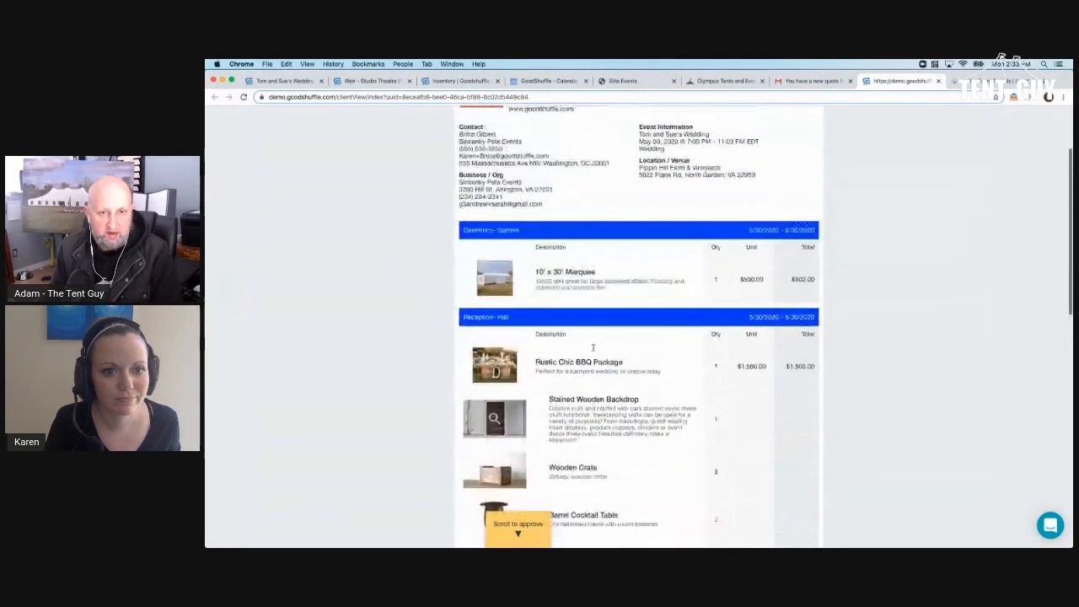
scroll(593, 347, up, 3)
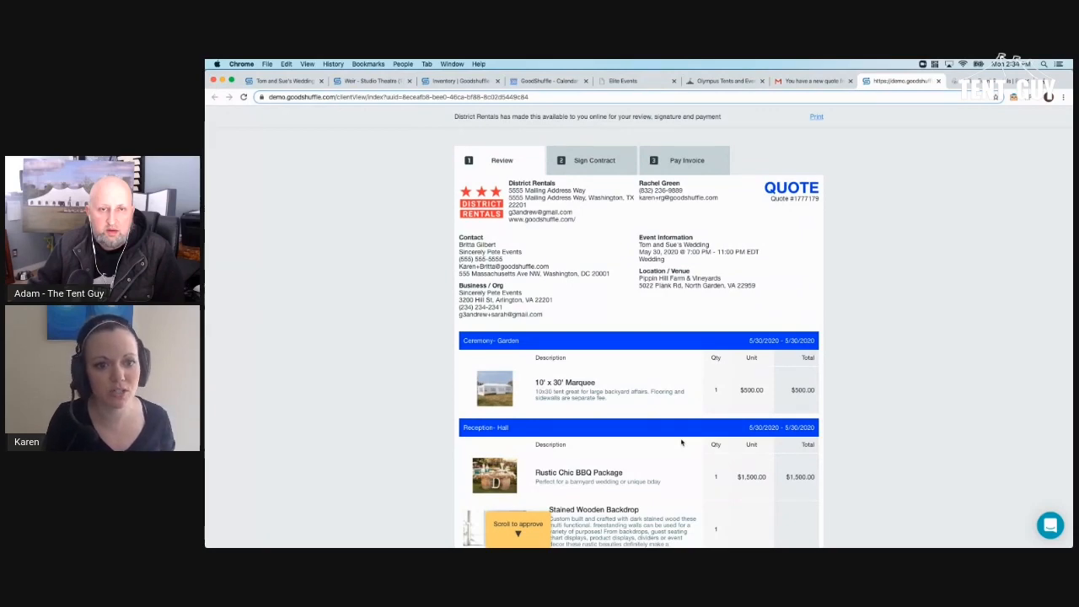
scroll(681, 441, down, 10)
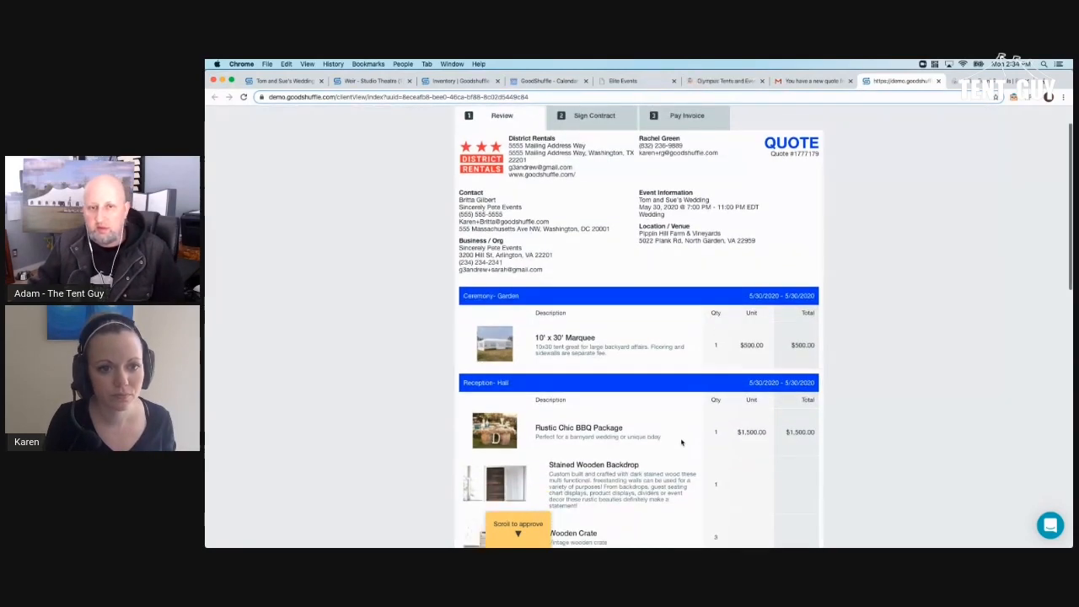
scroll(681, 444, down, 3)
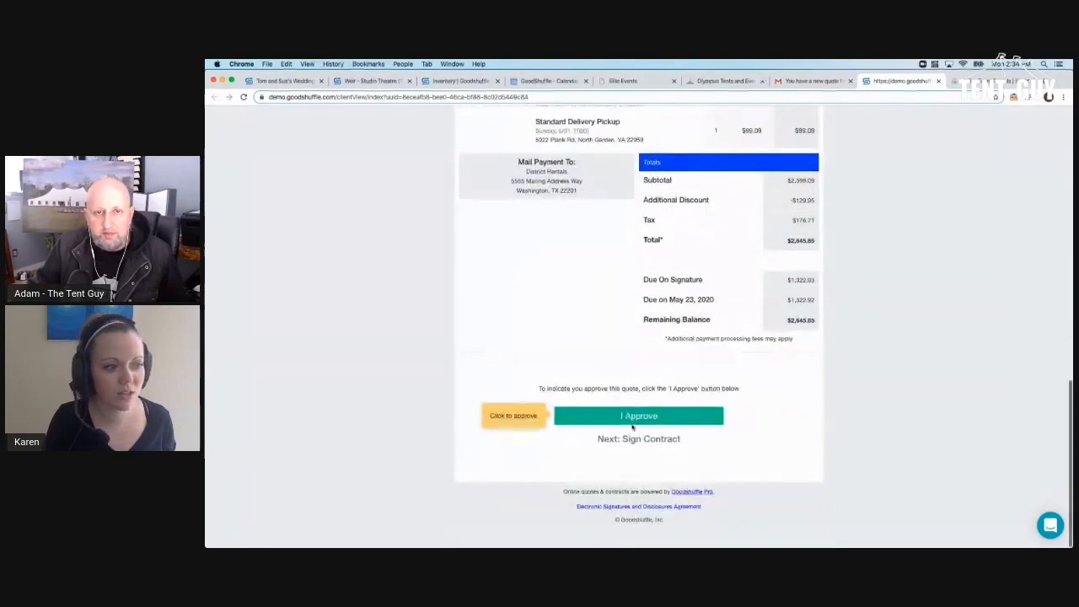
- Approve the quote, scroll through the terms, and sign the contract with the contact's full name
click(632, 425)
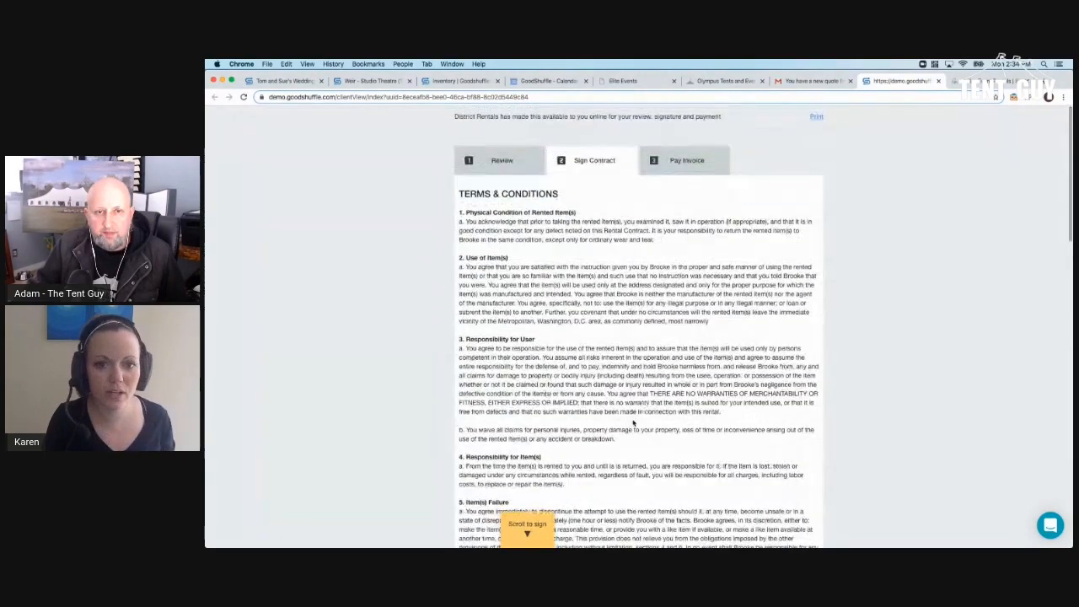
scroll(634, 423, down, 2)
scroll(634, 423, down, 6)
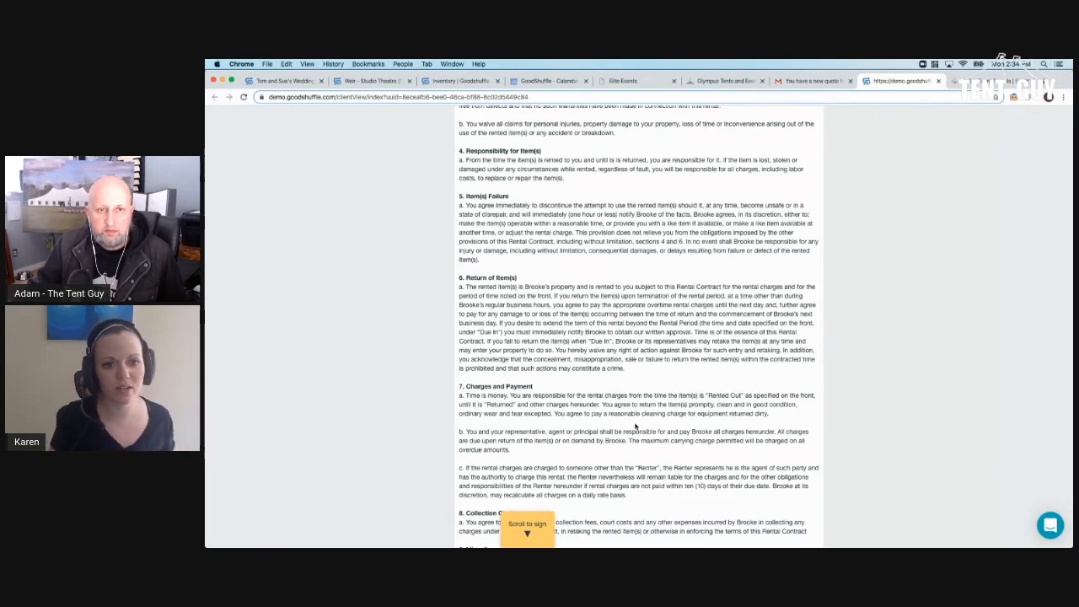
scroll(636, 426, down, 6)
scroll(624, 413, down, 13)
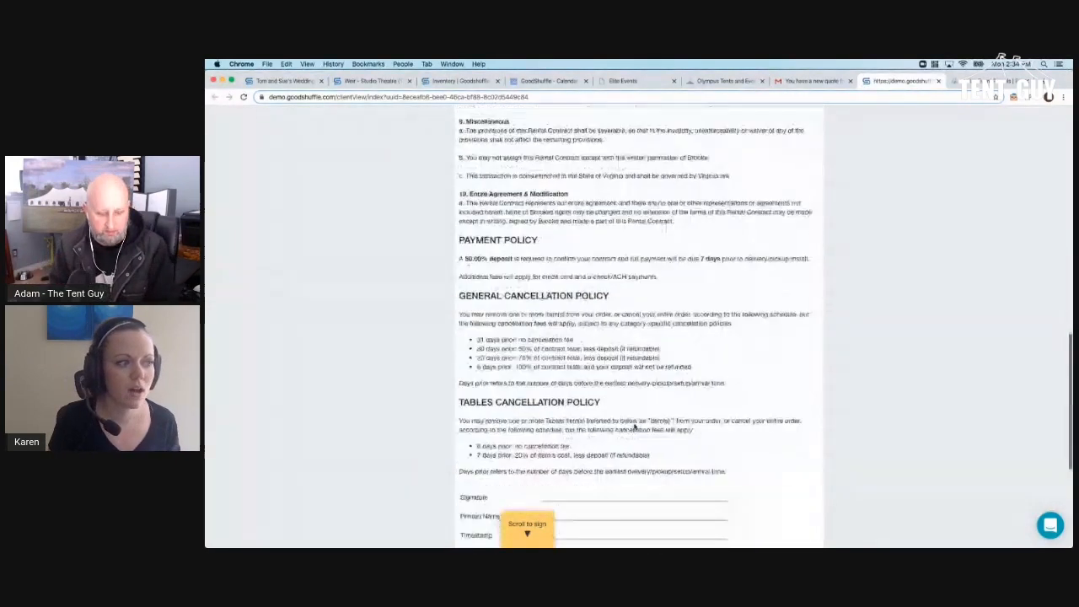
click(603, 405)
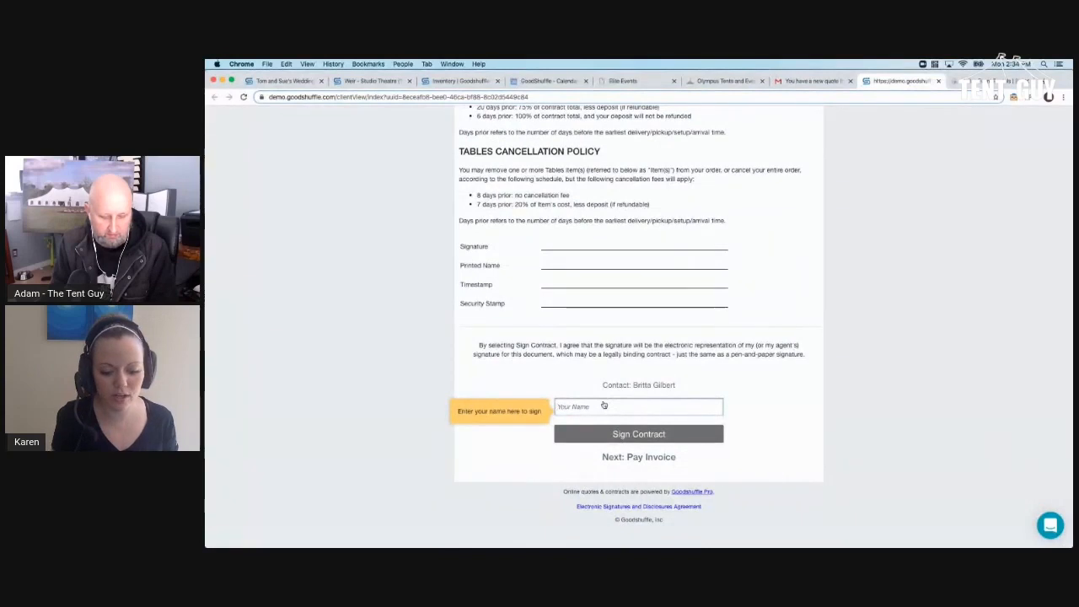
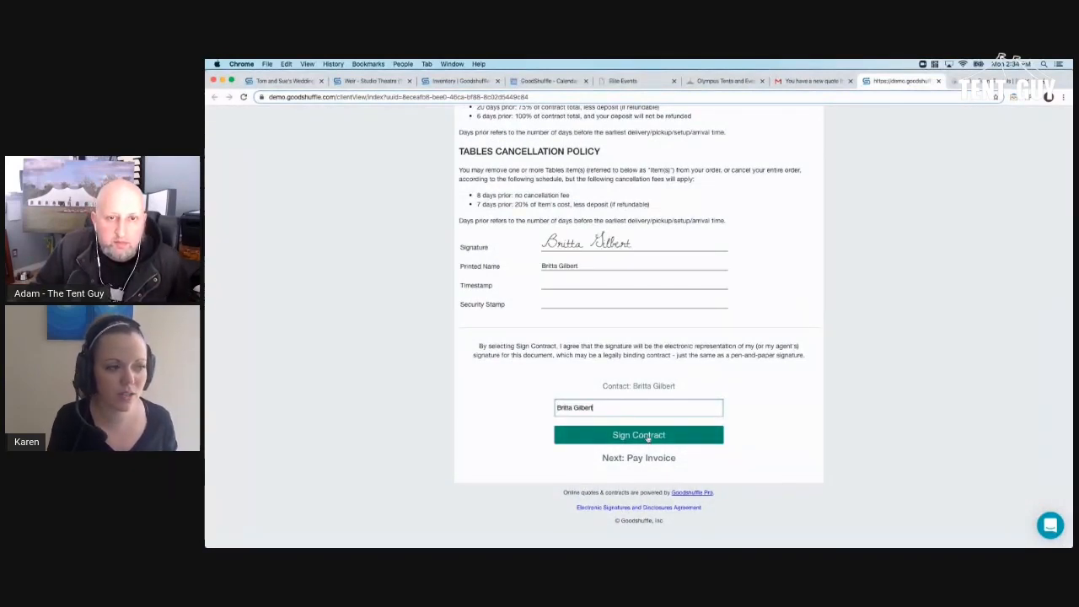
click(648, 437)
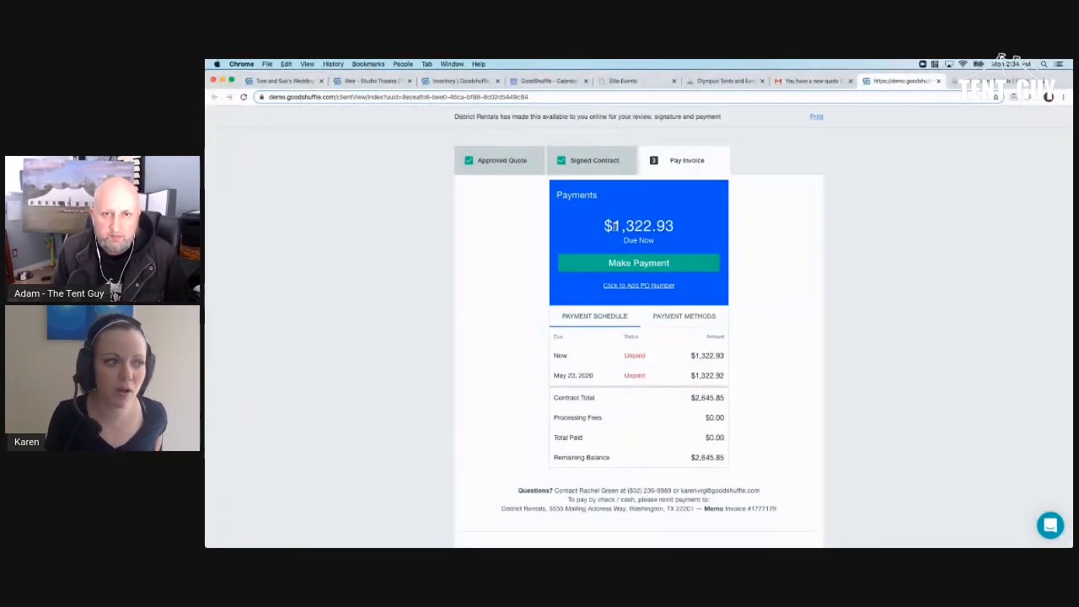
- Highlight the $1,322.93 amount due now and the unpaid May 23, 2020 payment row
drag(614, 226, 674, 244)
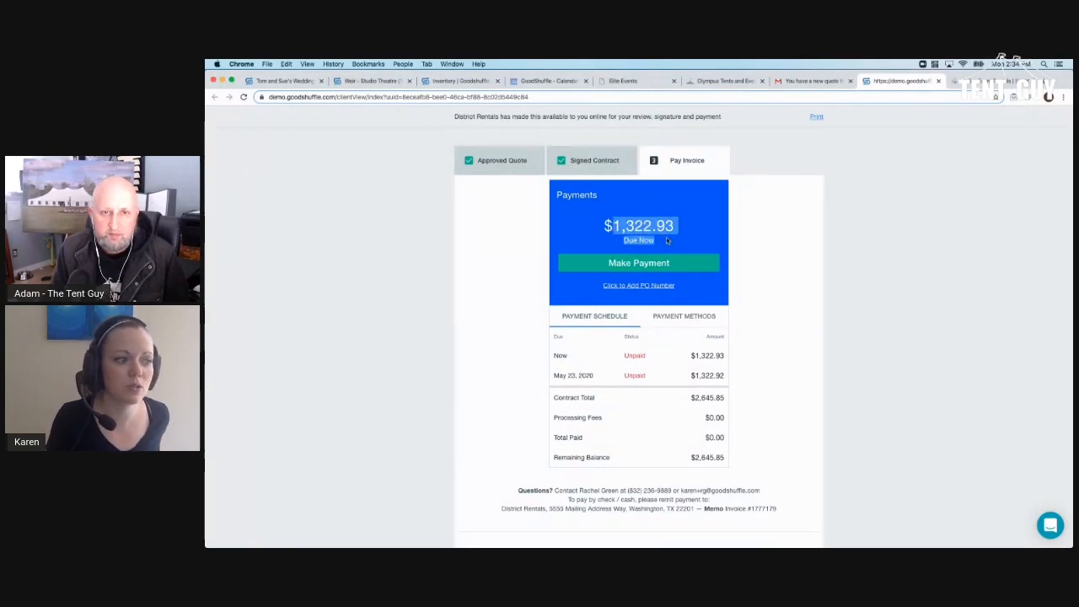
click(586, 375)
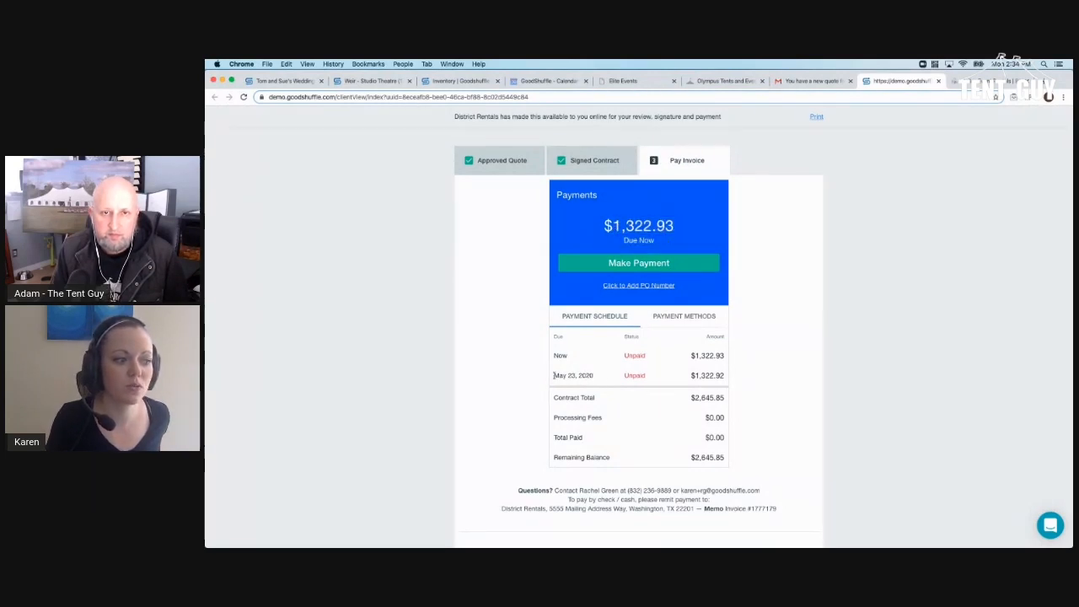
drag(553, 375, 733, 374)
click(738, 391)
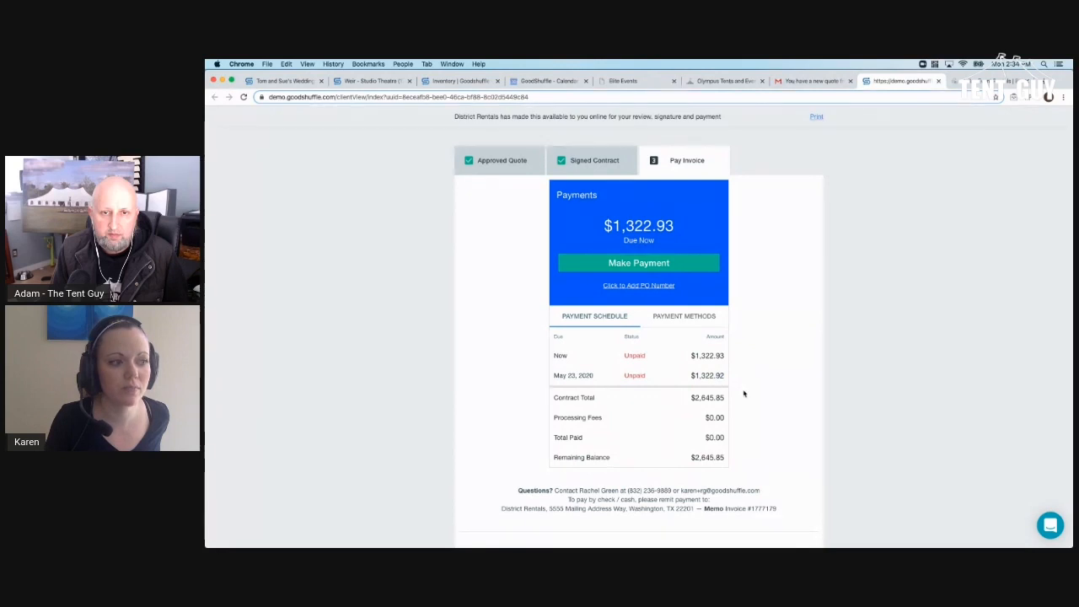
- Highlight the INVOICE header and the company and sales lead details, then scroll back up
scroll(743, 394, down, 5)
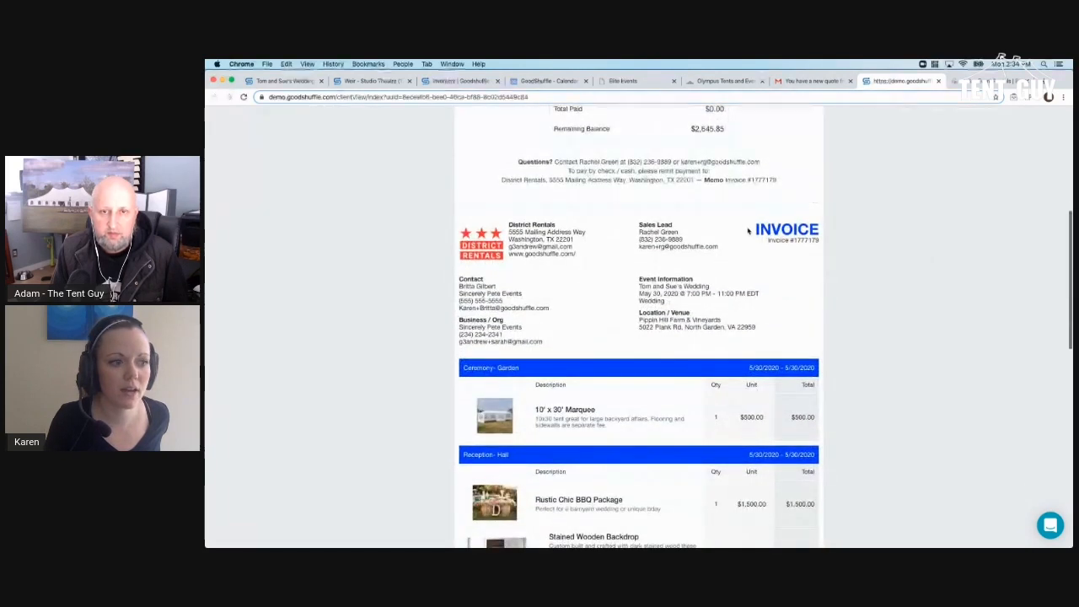
double_click(786, 230)
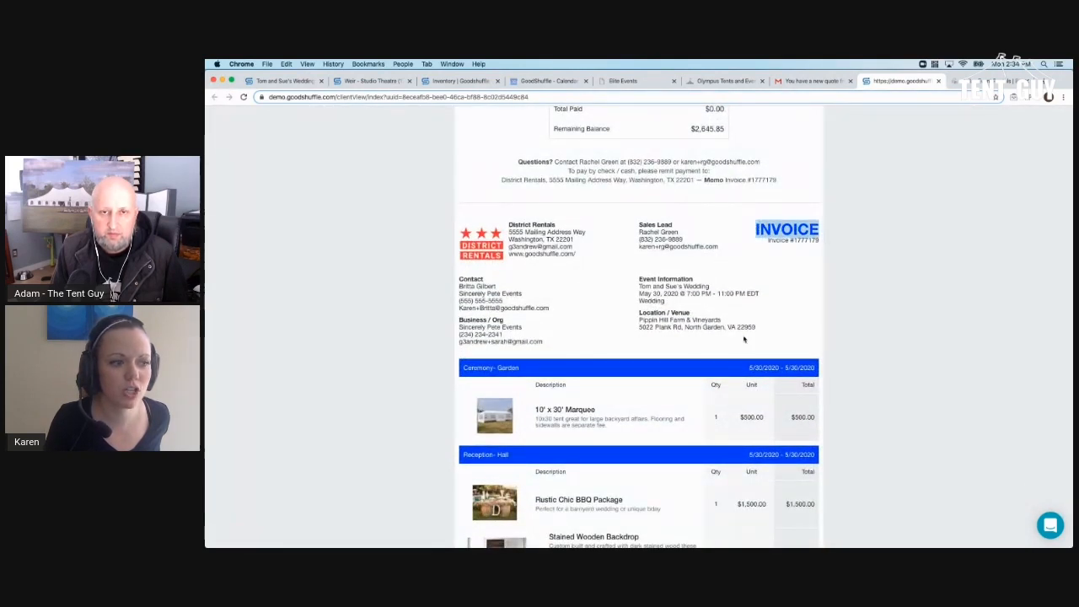
click(746, 279)
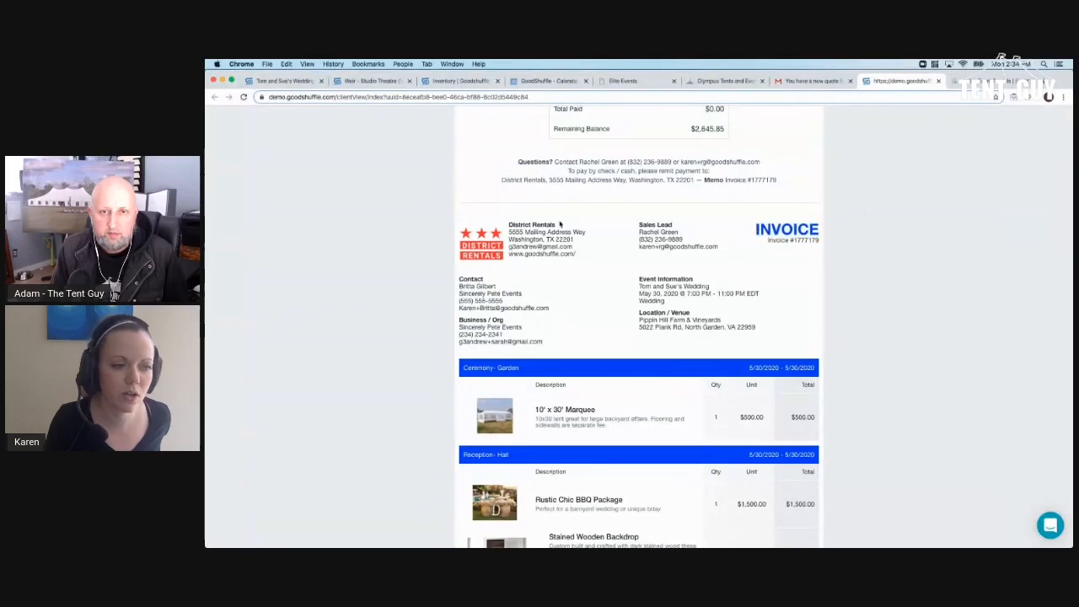
drag(742, 228, 800, 262)
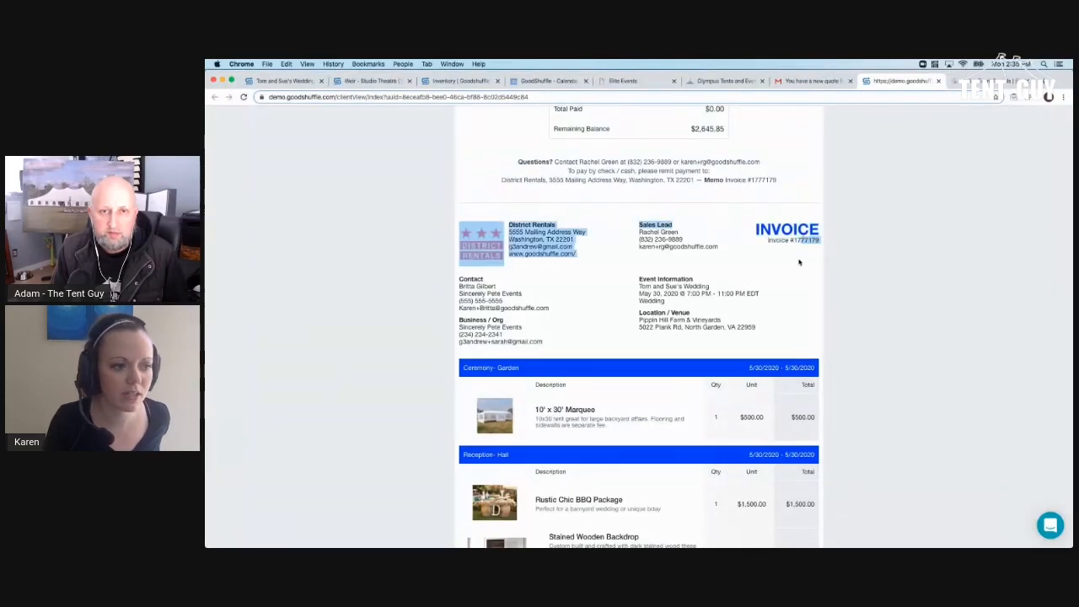
click(798, 266)
scroll(797, 265, up, 6)
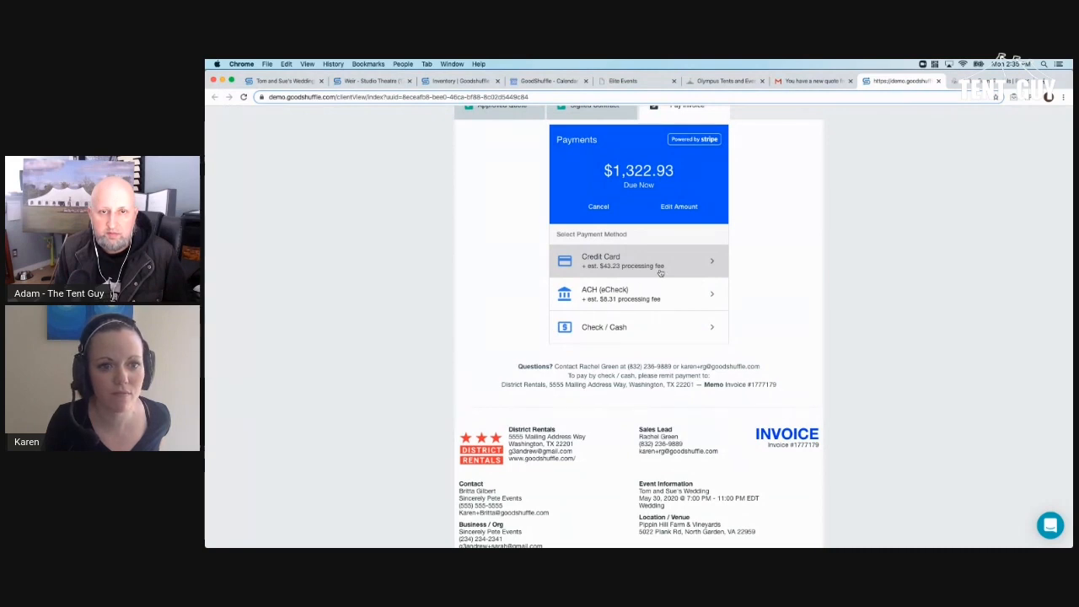
- Choose Credit Card, enter the Visa card's number, expiry and security code, and add the card
click(660, 273)
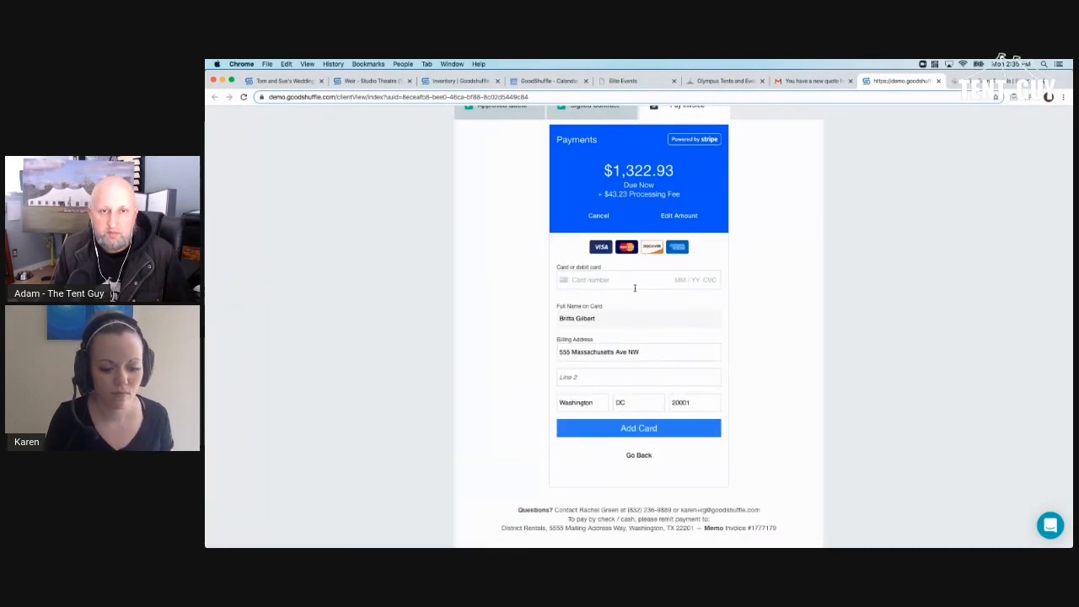
click(635, 287)
text(4242 4242 4242 )
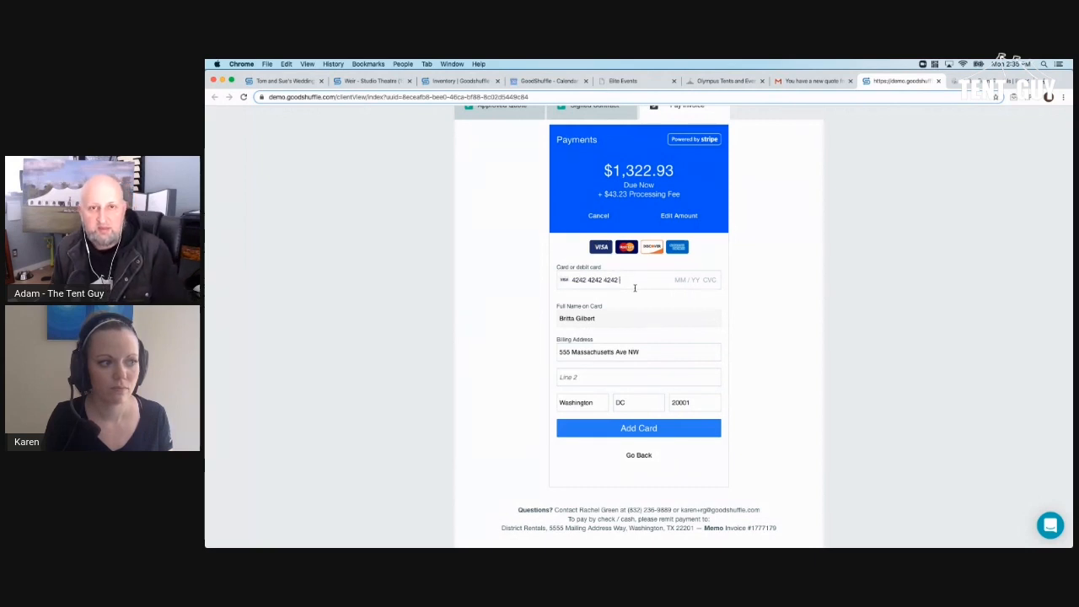
text(4242 04 / 44 444)
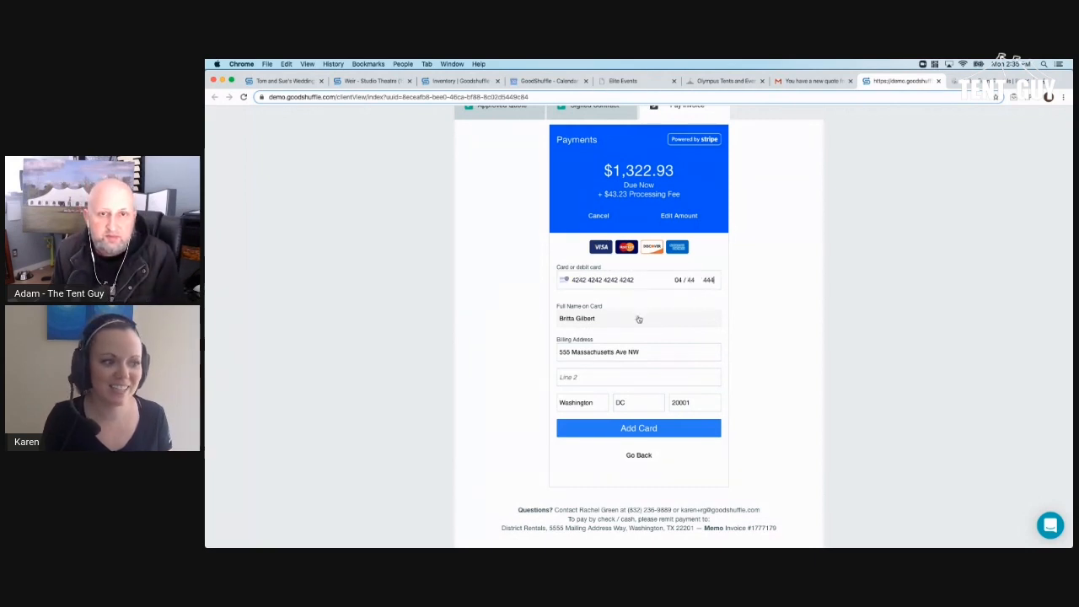
click(639, 428)
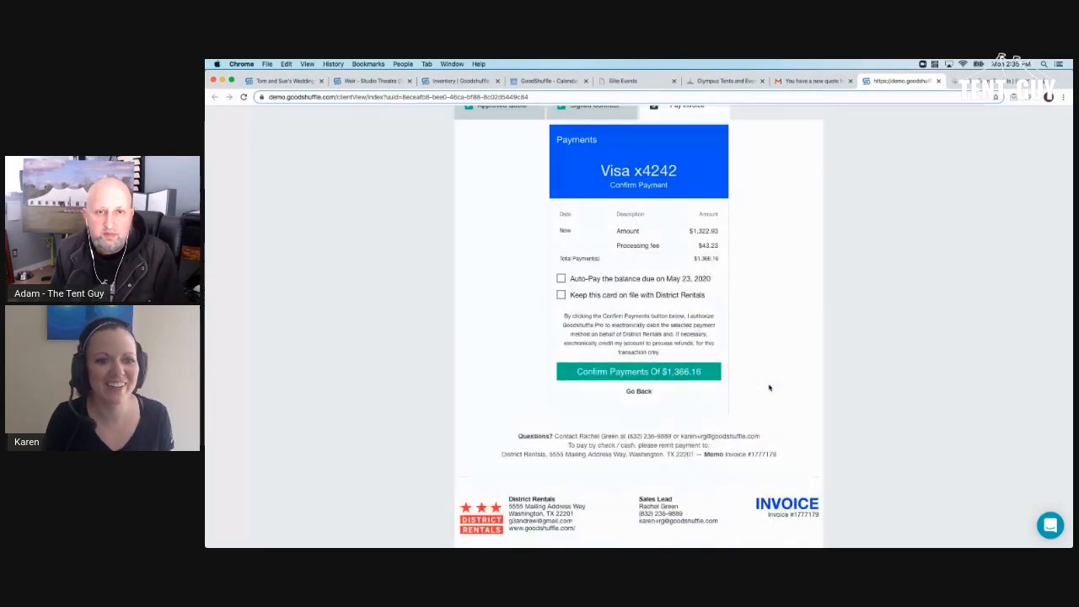
- Enable auto-pay for the May 23 balance and confirm the $2,689.08 payments
click(640, 279)
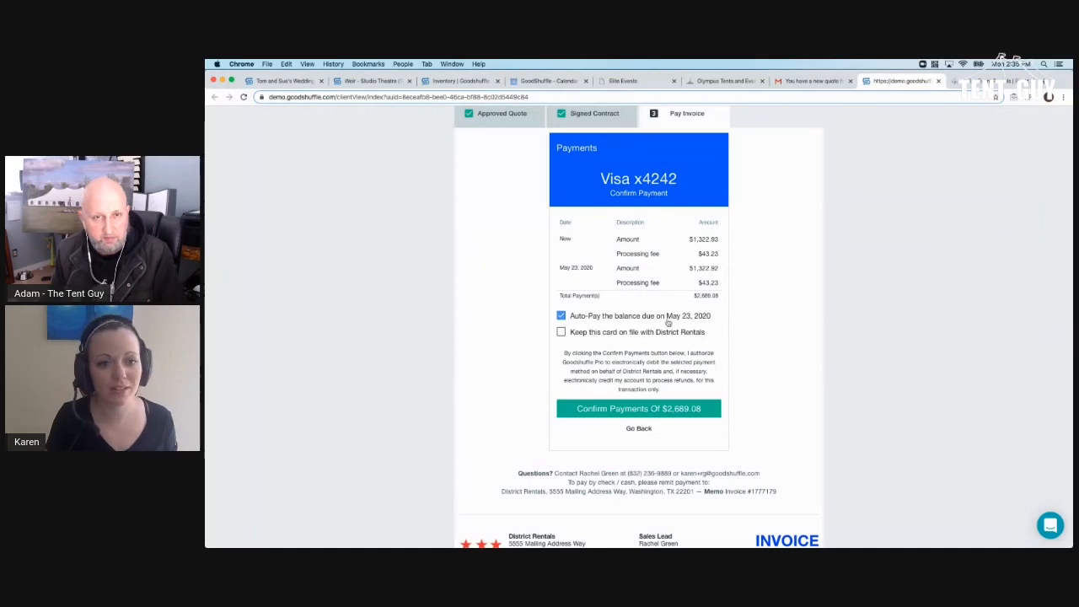
click(665, 408)
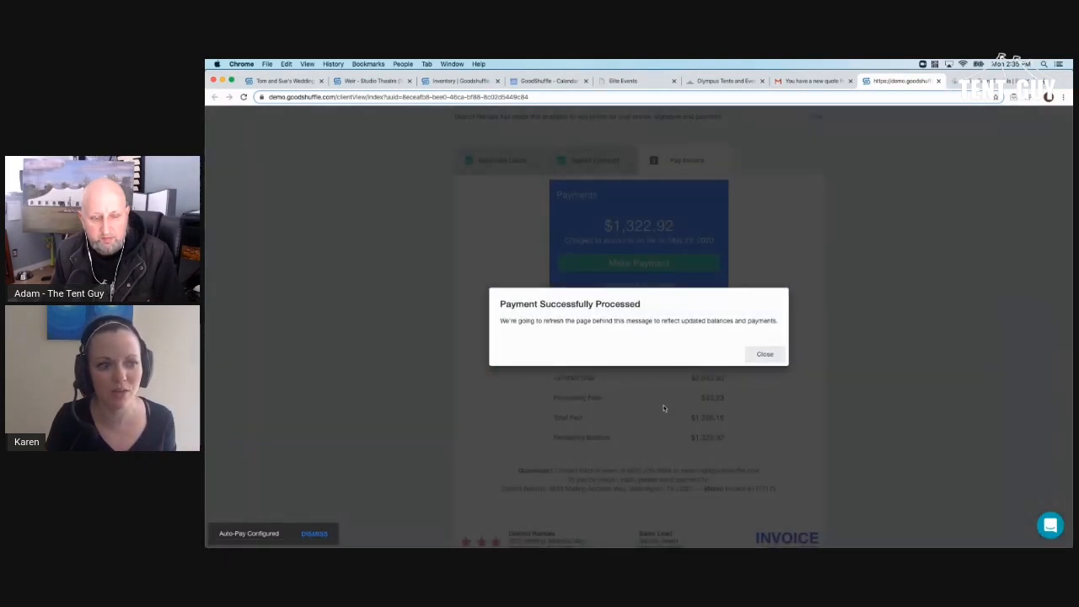
click(763, 354)
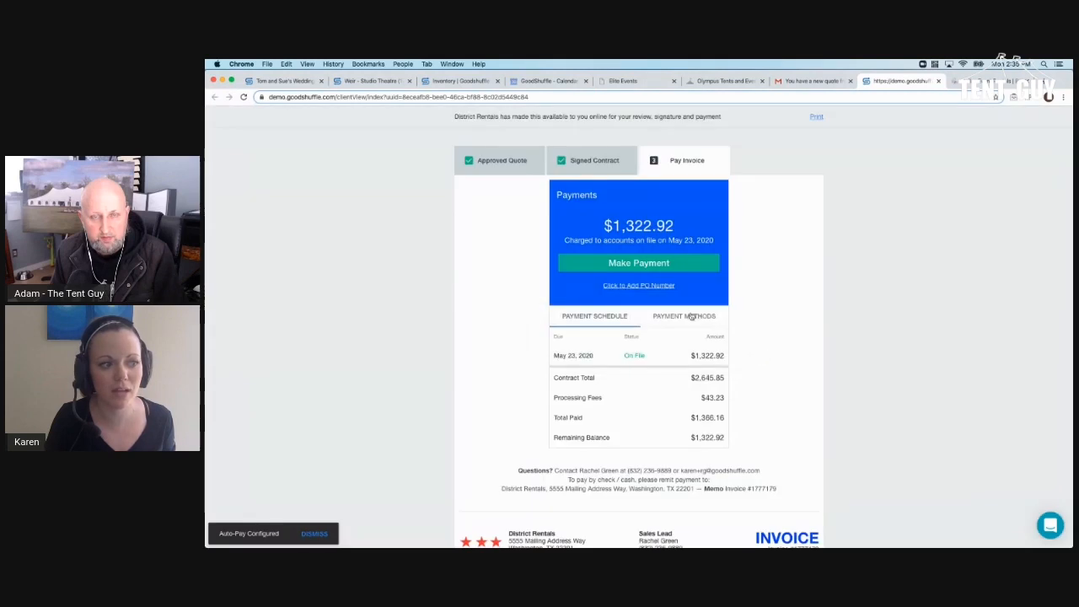
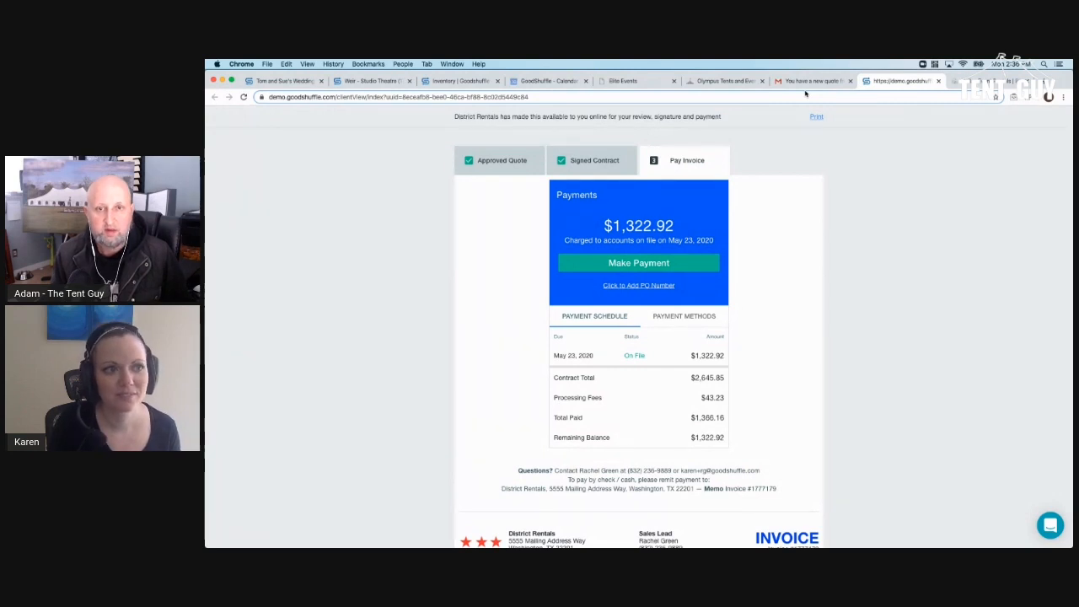
- Switch to the Gmail 'You have a new quote' email for Tom and Sue's Wedding
click(805, 82)
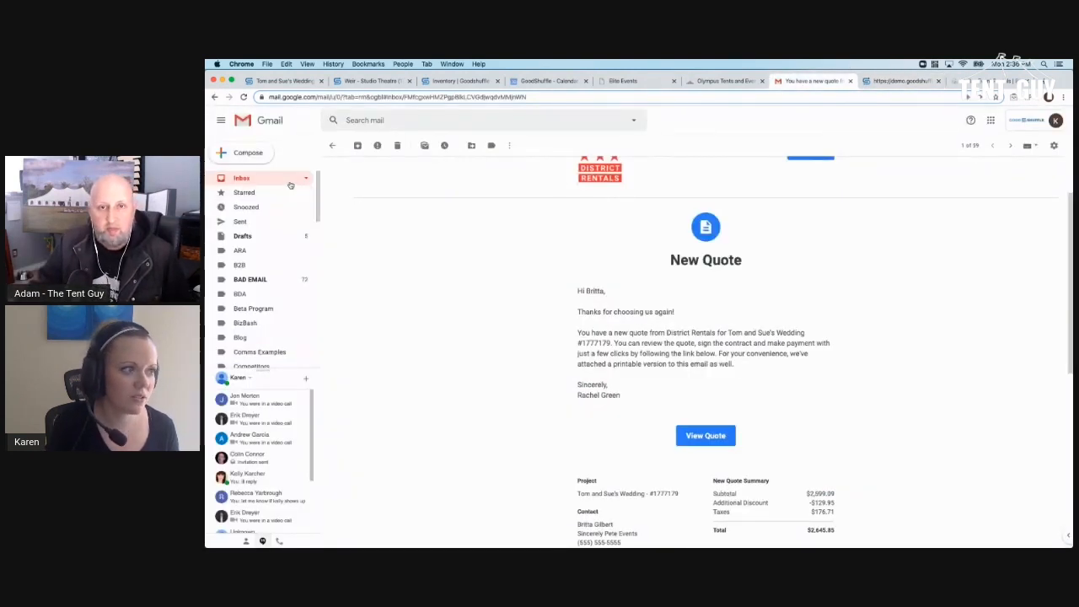
- Swap the quote tab for the Signed Contract Attached email and scroll down to its contract PDF
drag(809, 82, 1072, 84)
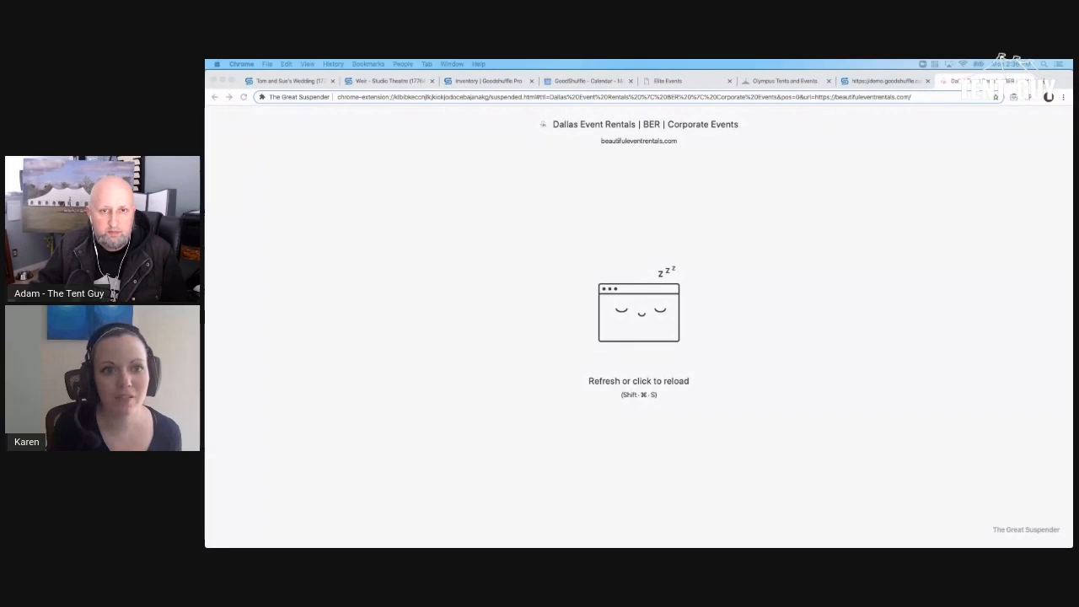
drag(897, 86, 896, 87)
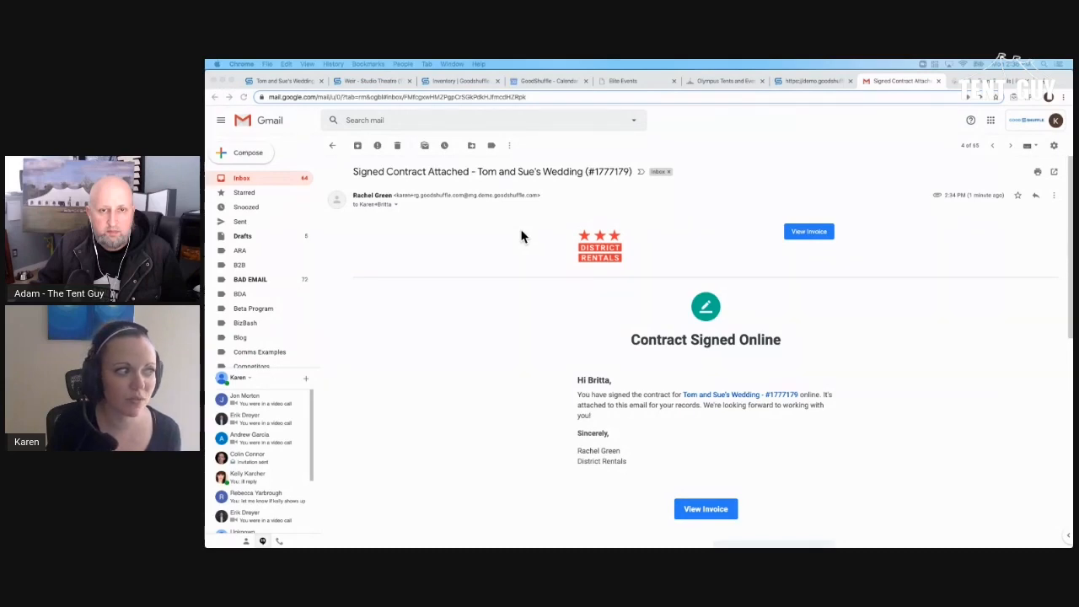
drag(353, 194, 397, 195)
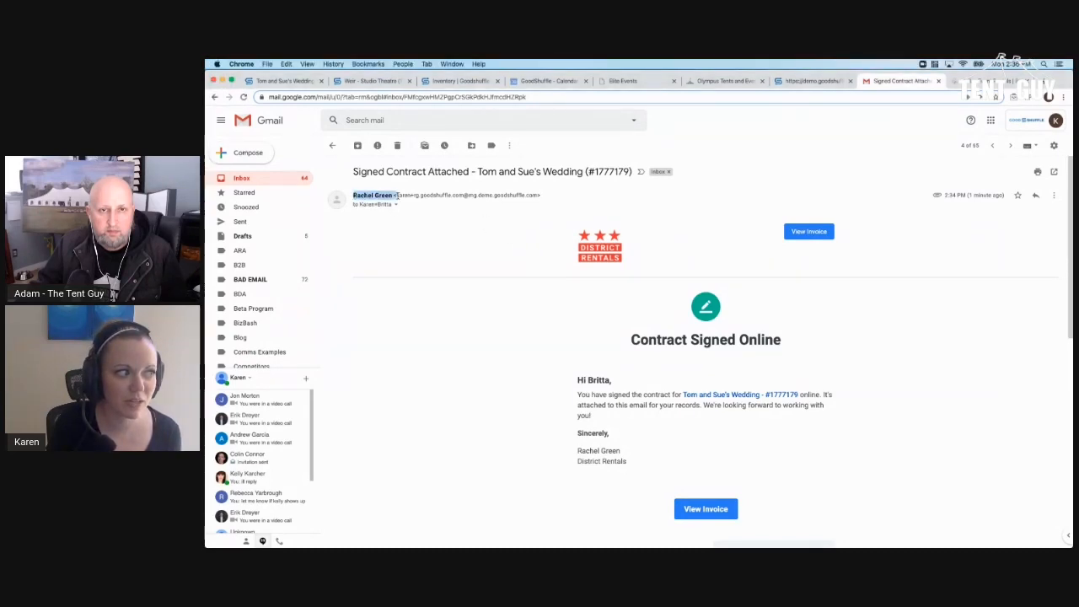
click(499, 250)
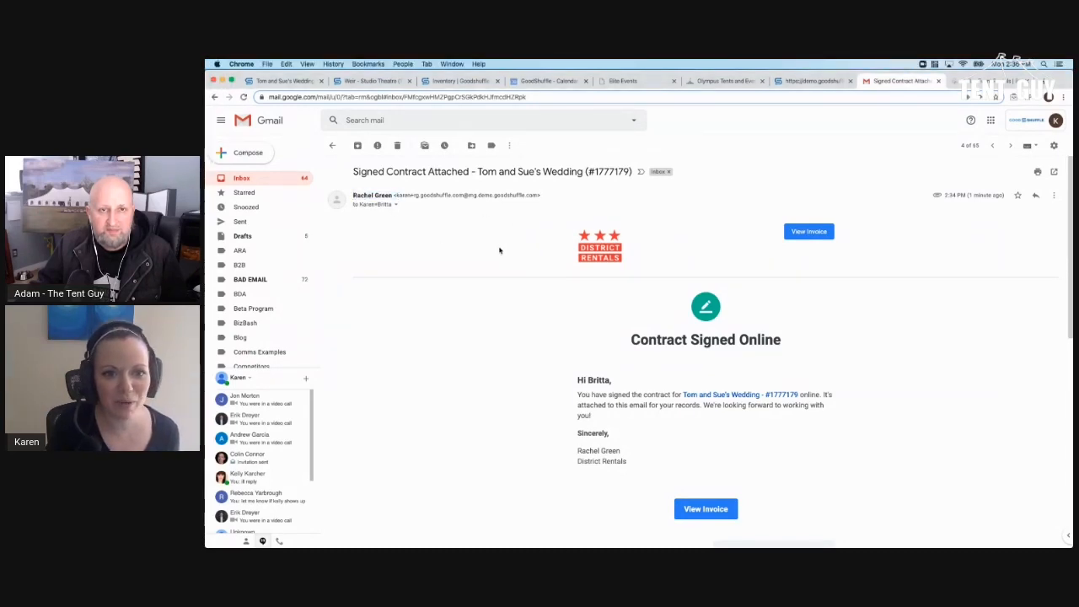
scroll(499, 250, down, 2)
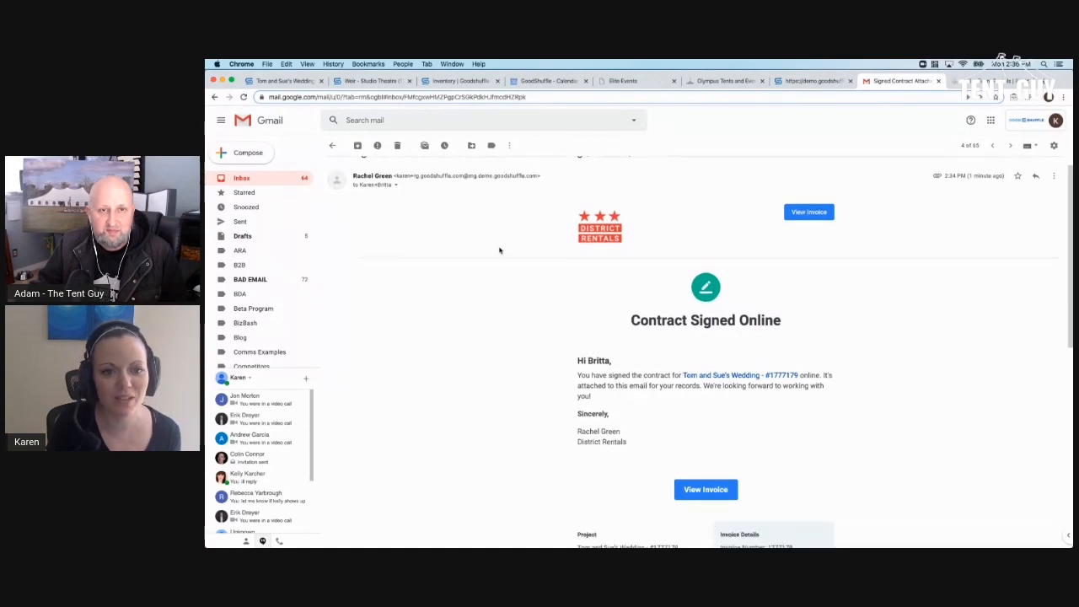
scroll(499, 251, down, 5)
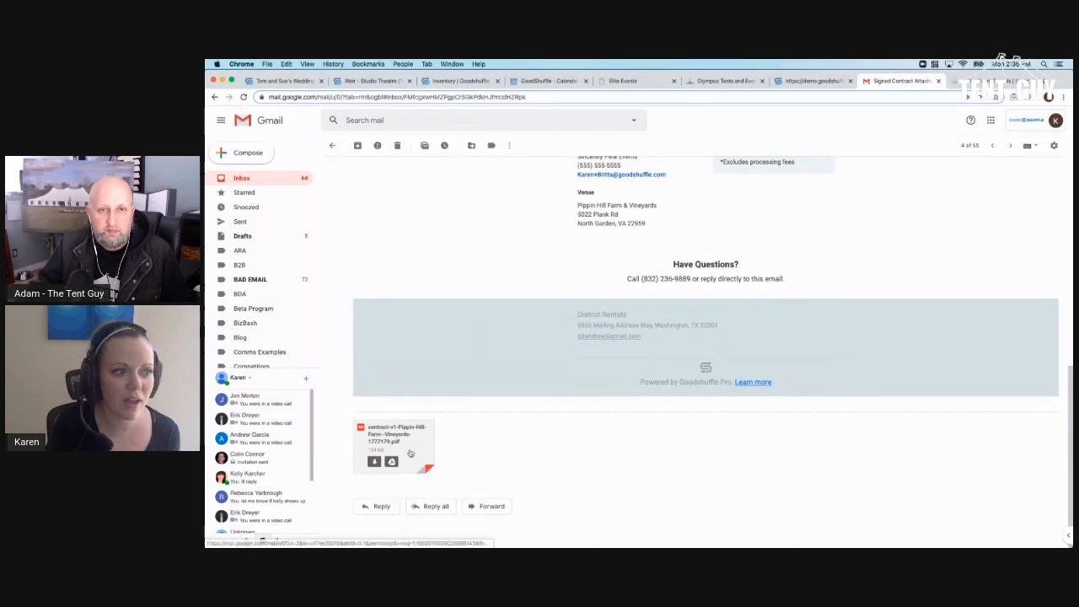
click(393, 443)
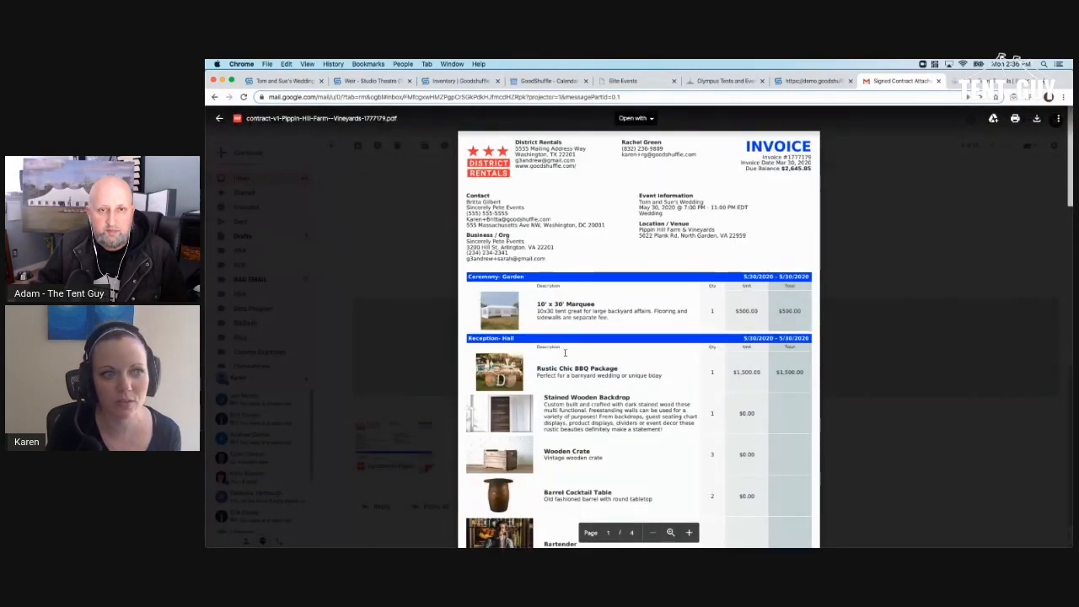
scroll(710, 294, down, 15)
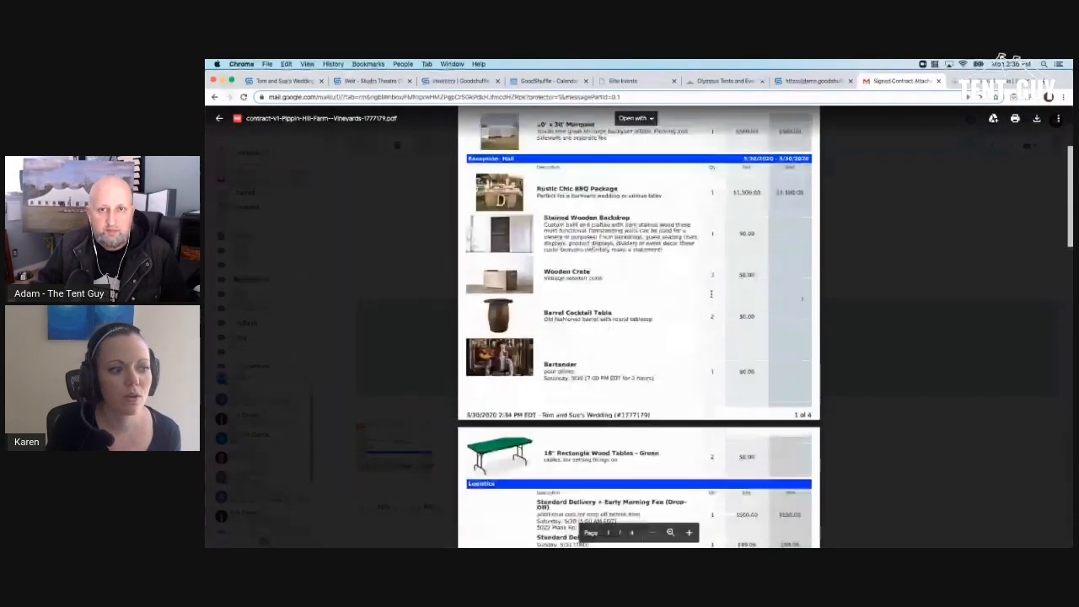
scroll(711, 293, down, 20)
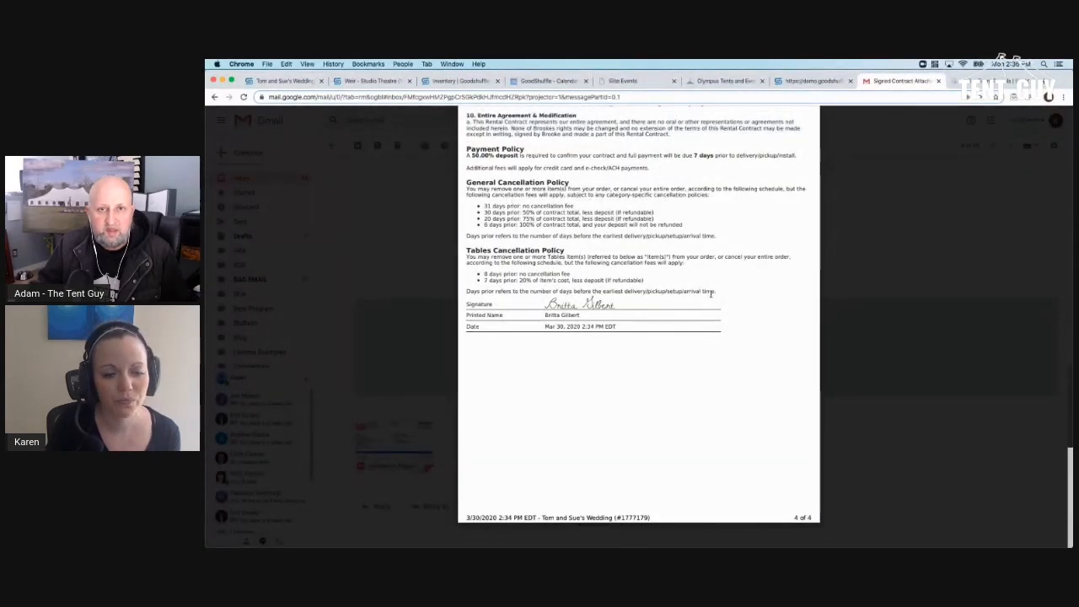
click(430, 198)
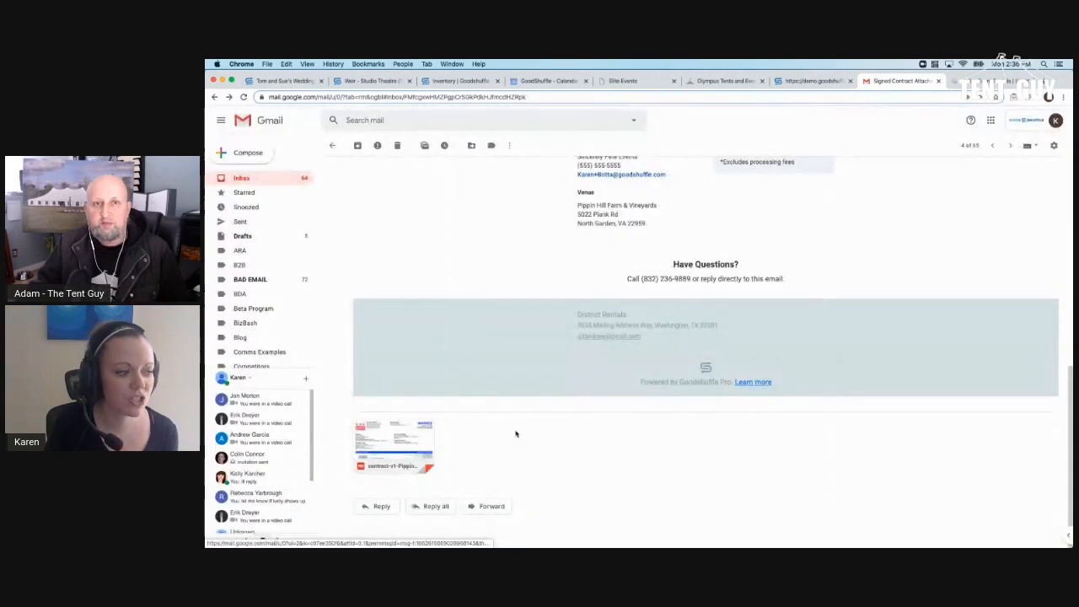
- Reply 'This is great. Cool software btw' to the signed-contract email, then return to the wedding project
click(378, 506)
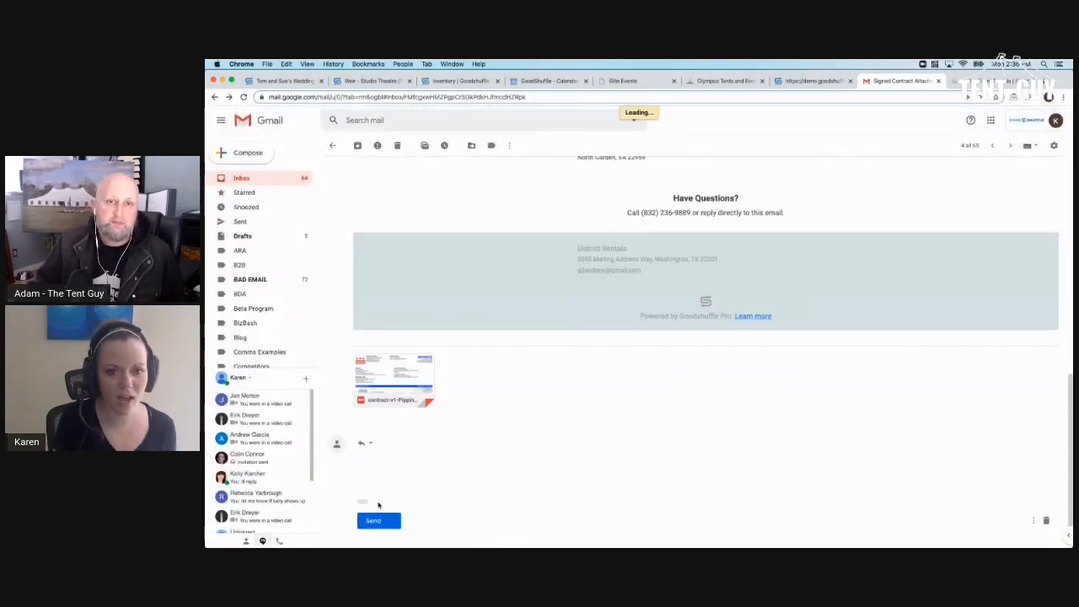
text(Hey Rachel)
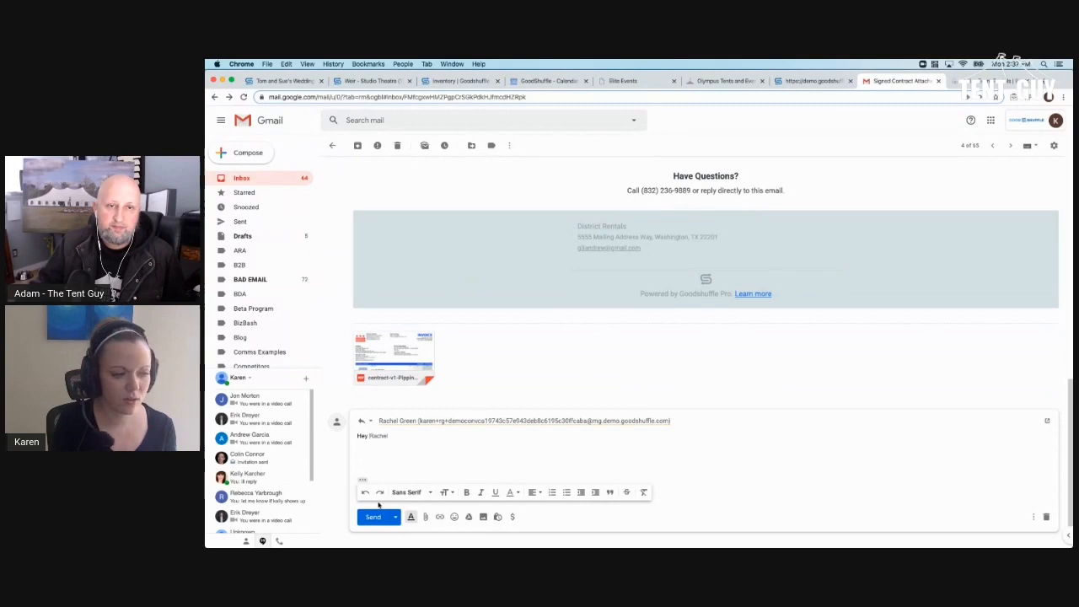
text(Green! This is great.)
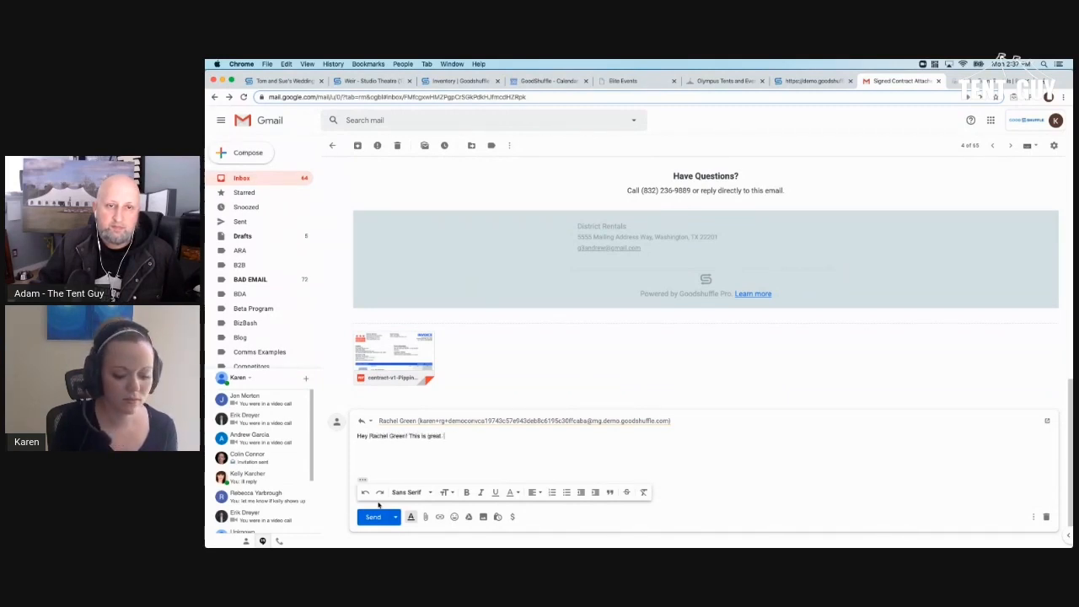
text( Cool soft)
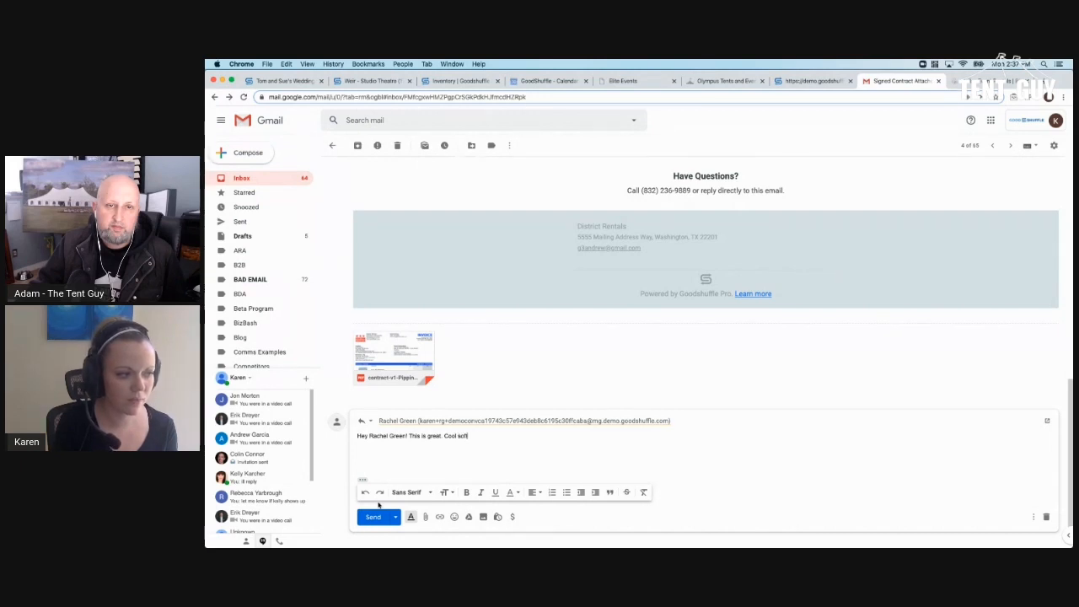
text(ware btw)
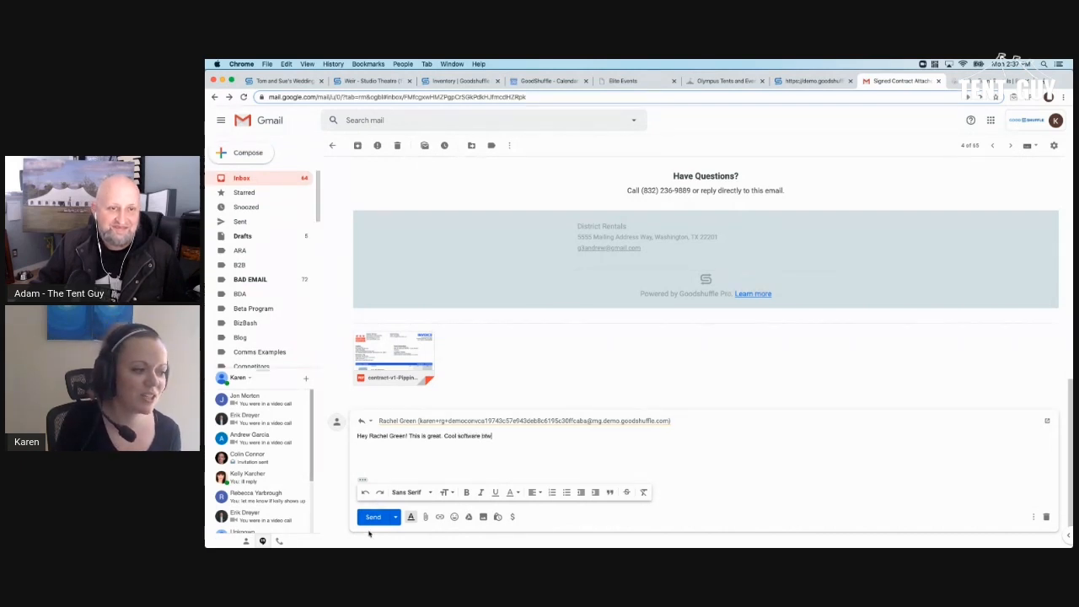
click(368, 518)
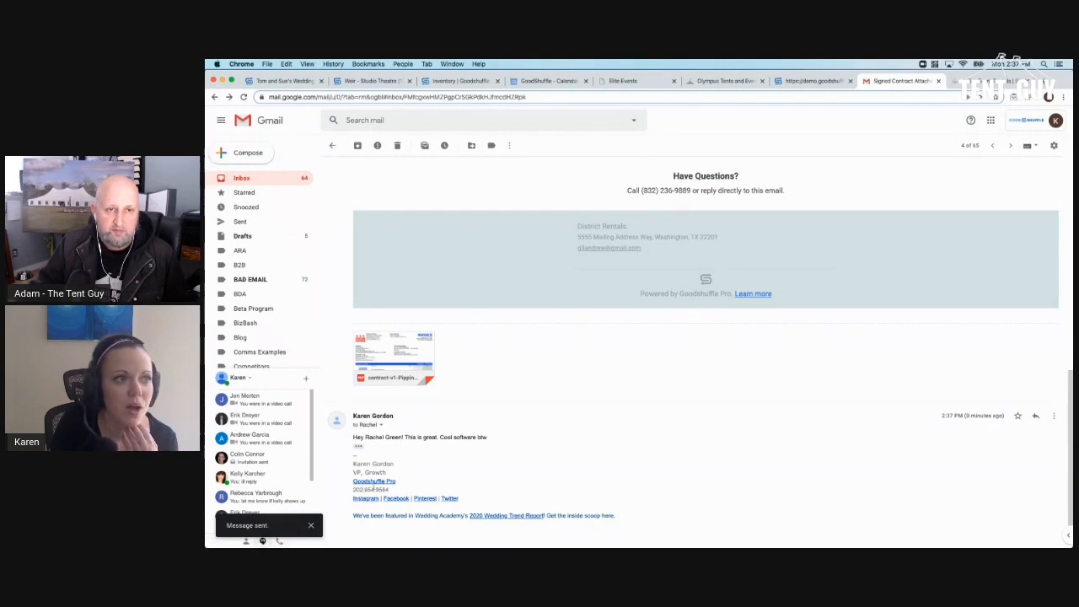
click(263, 84)
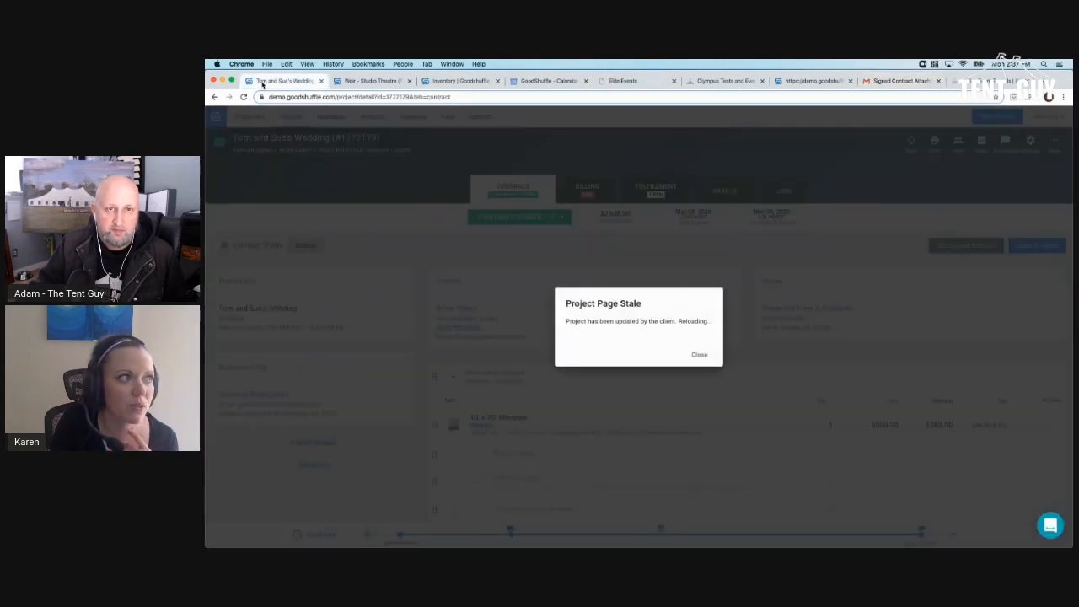
- Dismiss the stale-page notice, reload Tom and Sue's Wedding (#1777179), and open its Messages
click(697, 353)
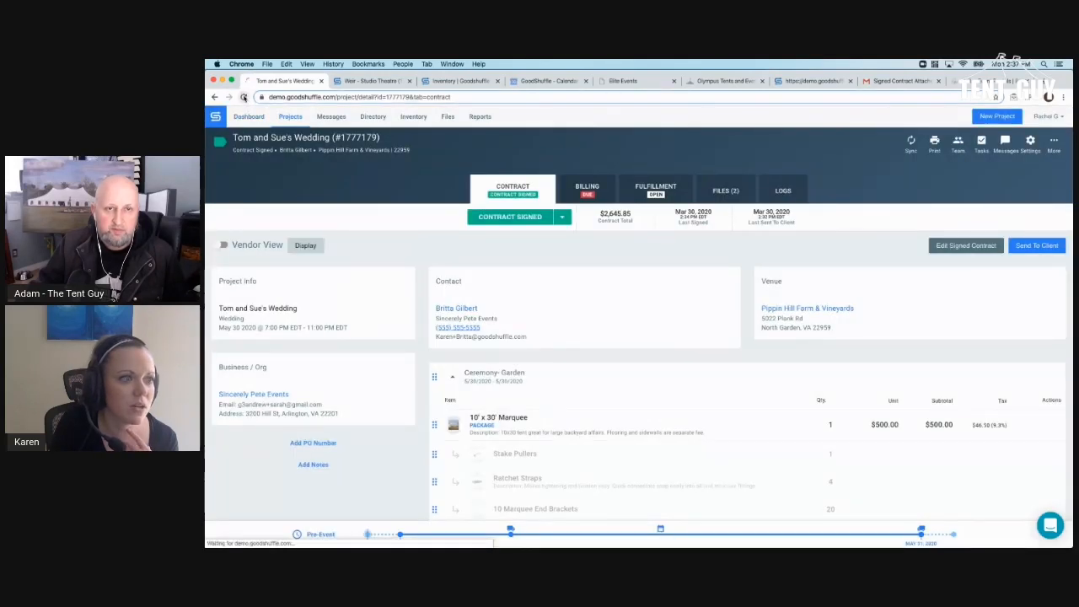
click(243, 97)
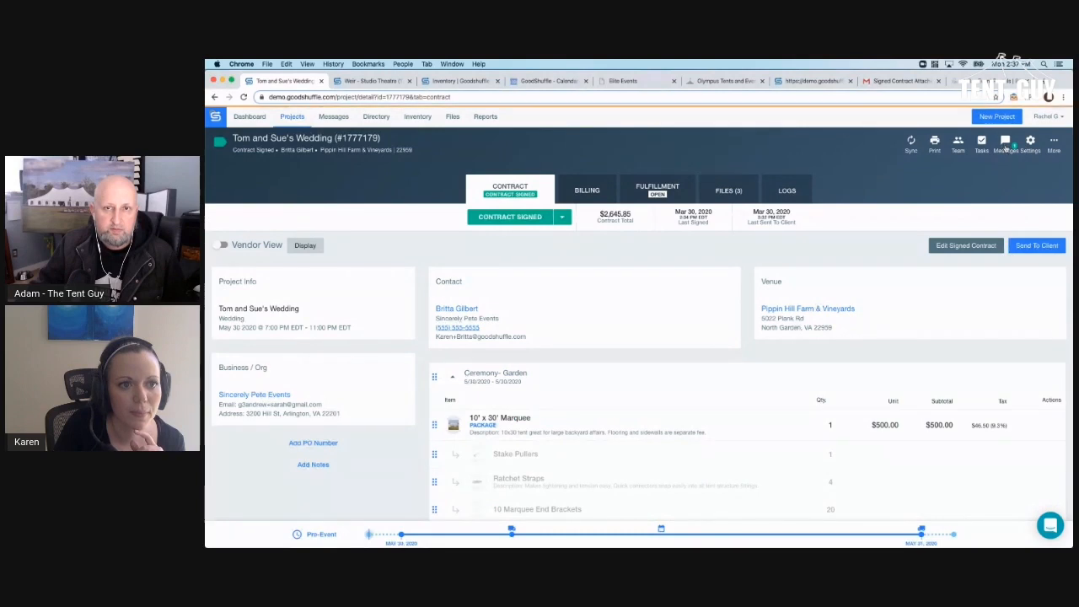
click(1005, 144)
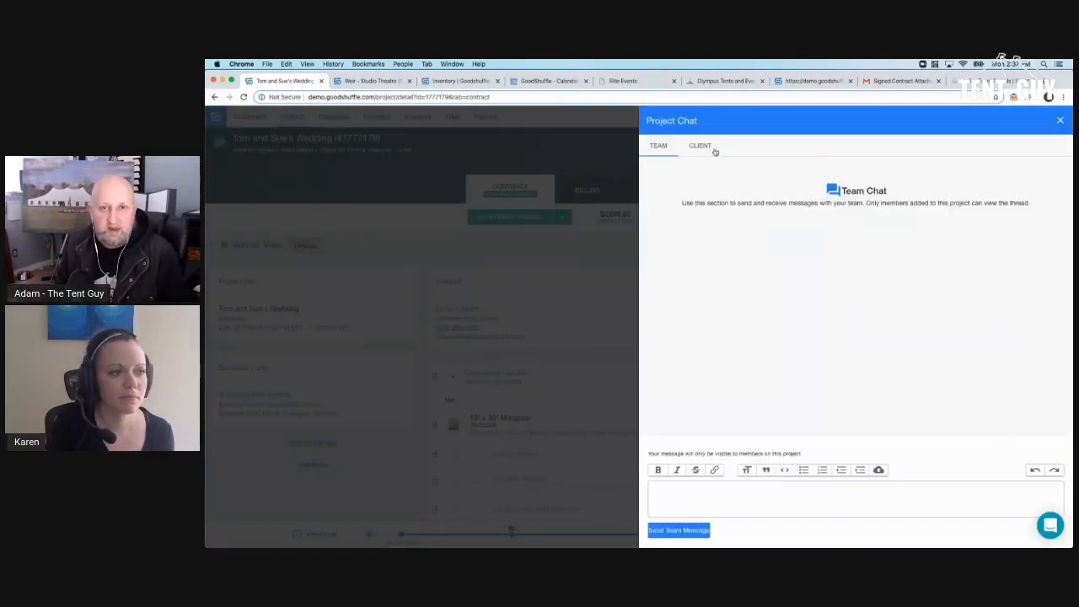
- In the Client chat, confirm the emailed reply appears and show the quote email's delivery and read times
click(701, 145)
scroll(714, 150, down, 3)
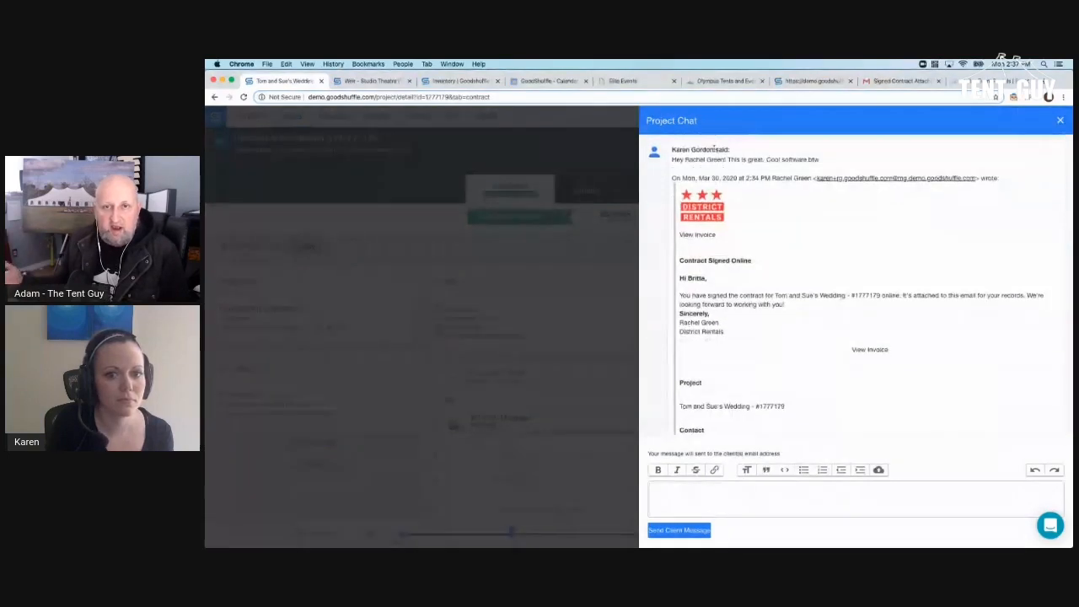
scroll(717, 169, up, 10)
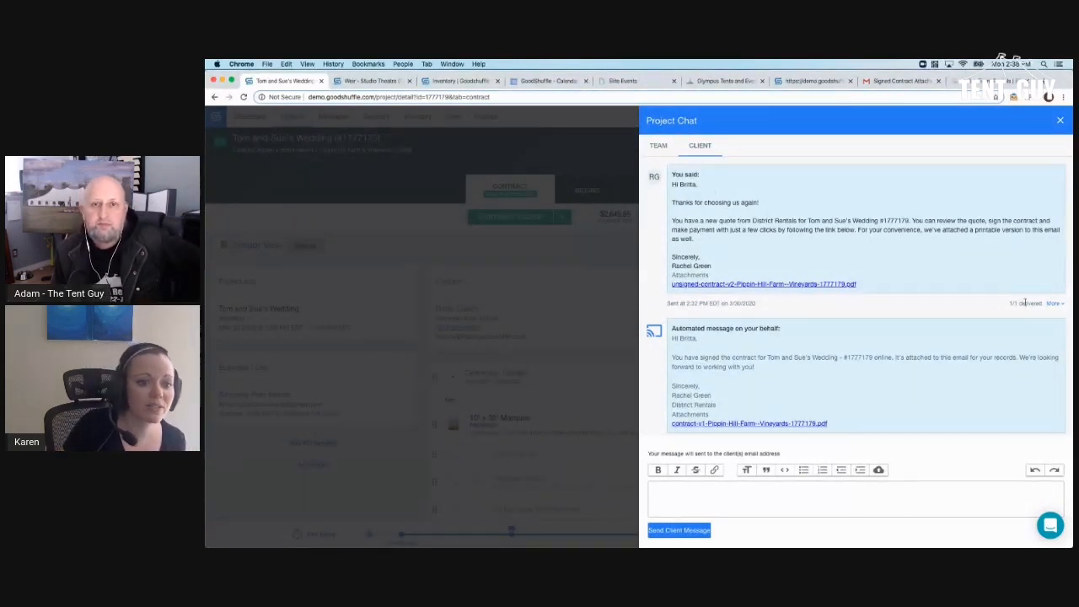
click(1053, 304)
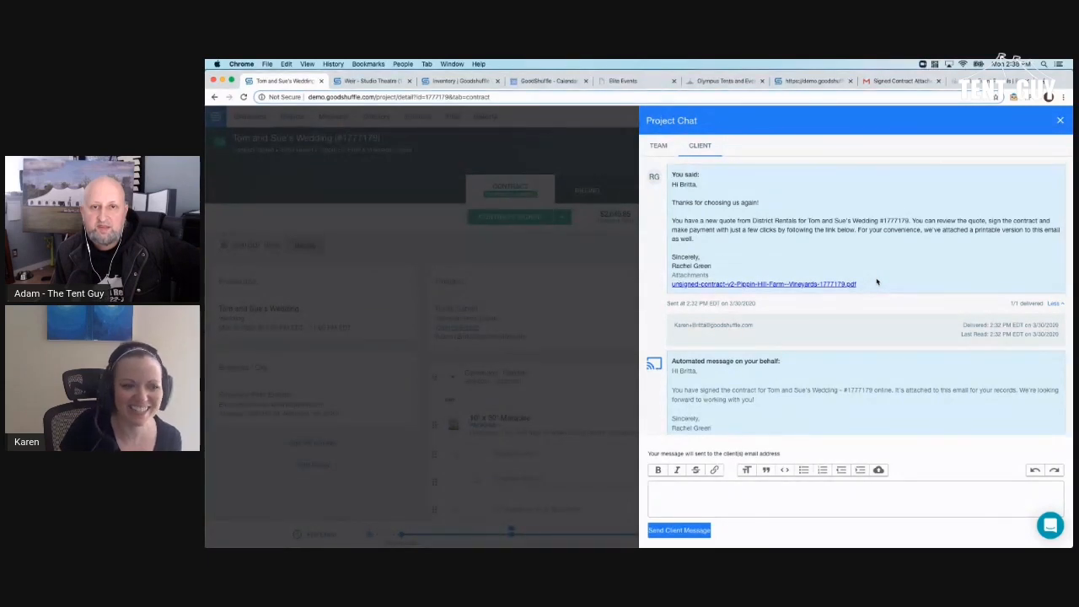
scroll(853, 281, down, 10)
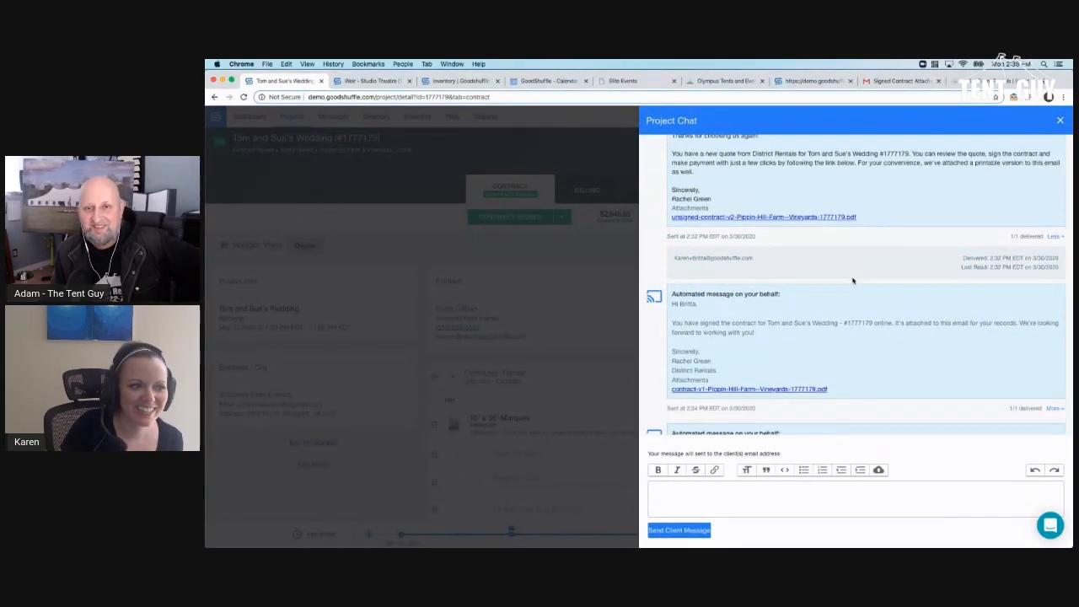
scroll(853, 281, up, 10)
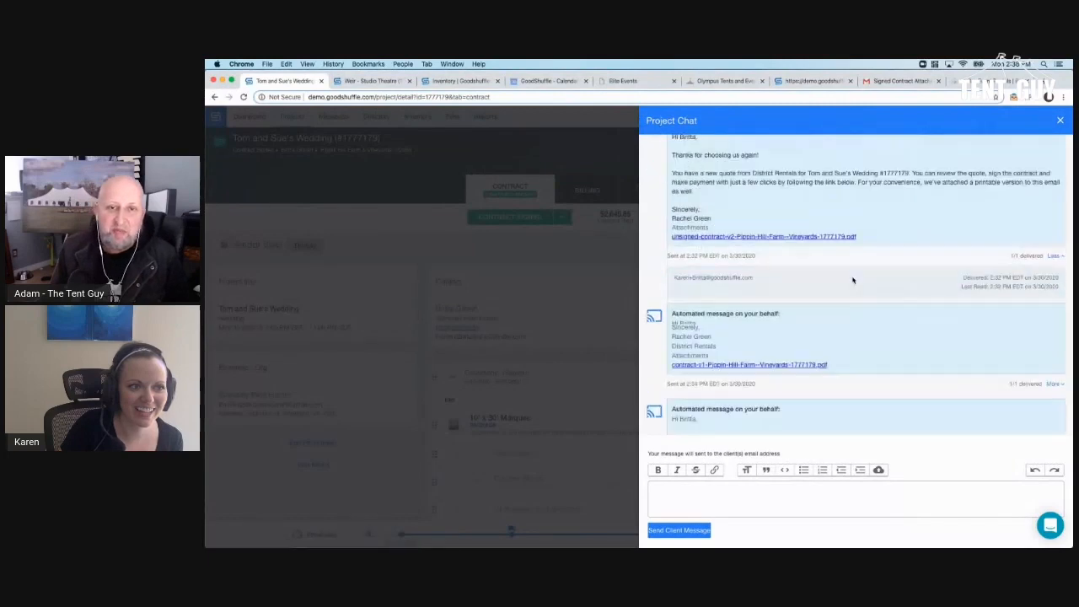
- Highlight passages in the client thread, close Project Chat, and go to the Billing tab
drag(654, 177, 730, 207)
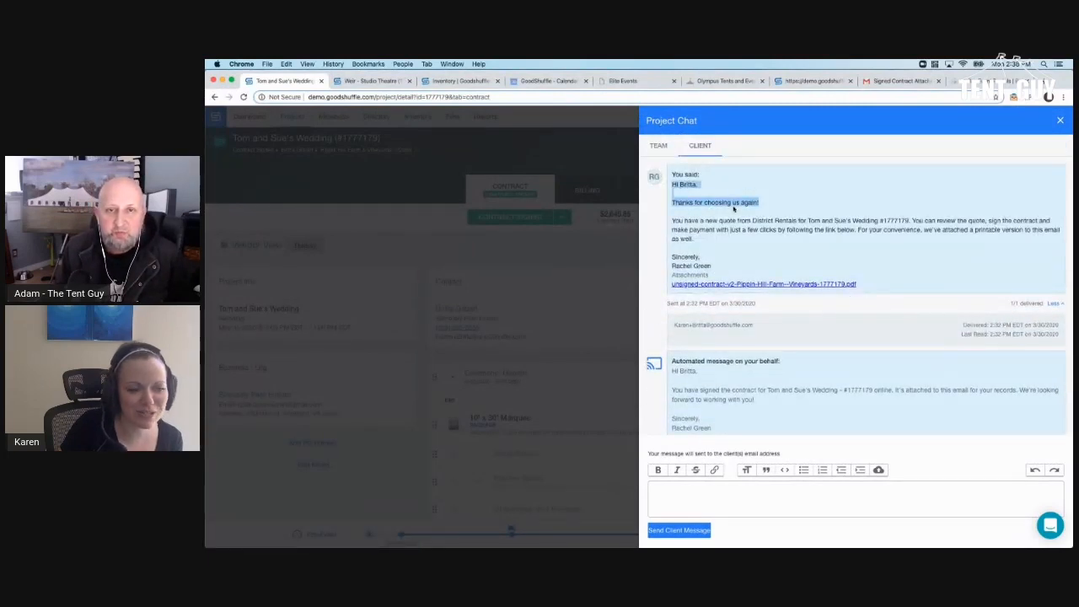
scroll(730, 208, down, 10)
scroll(730, 208, up, 2)
drag(681, 163, 755, 174)
drag(694, 267, 780, 328)
scroll(777, 320, down, 5)
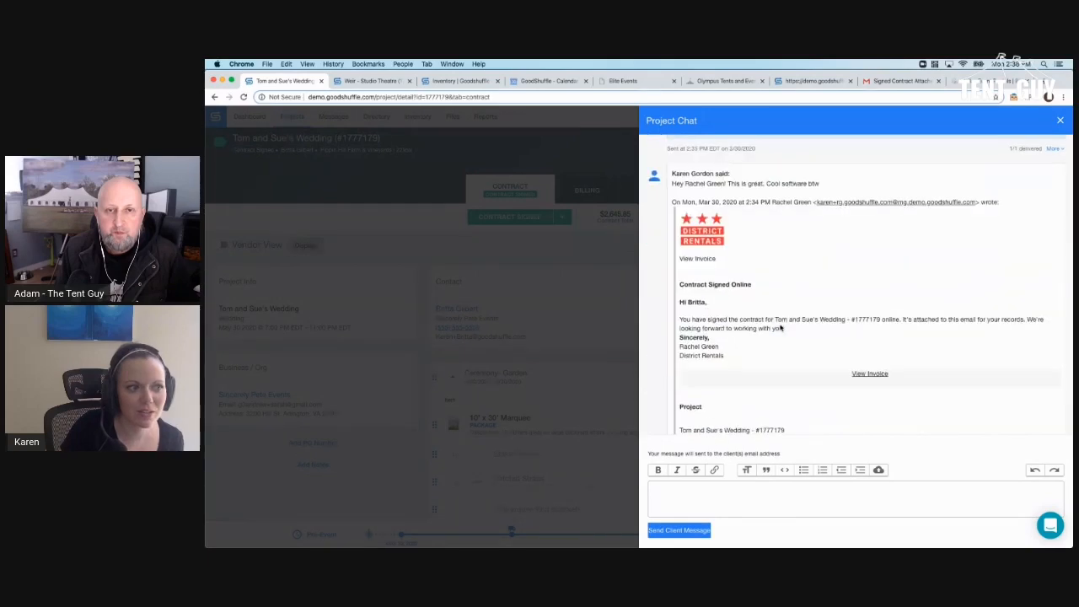
scroll(774, 312, up, 1)
click(576, 344)
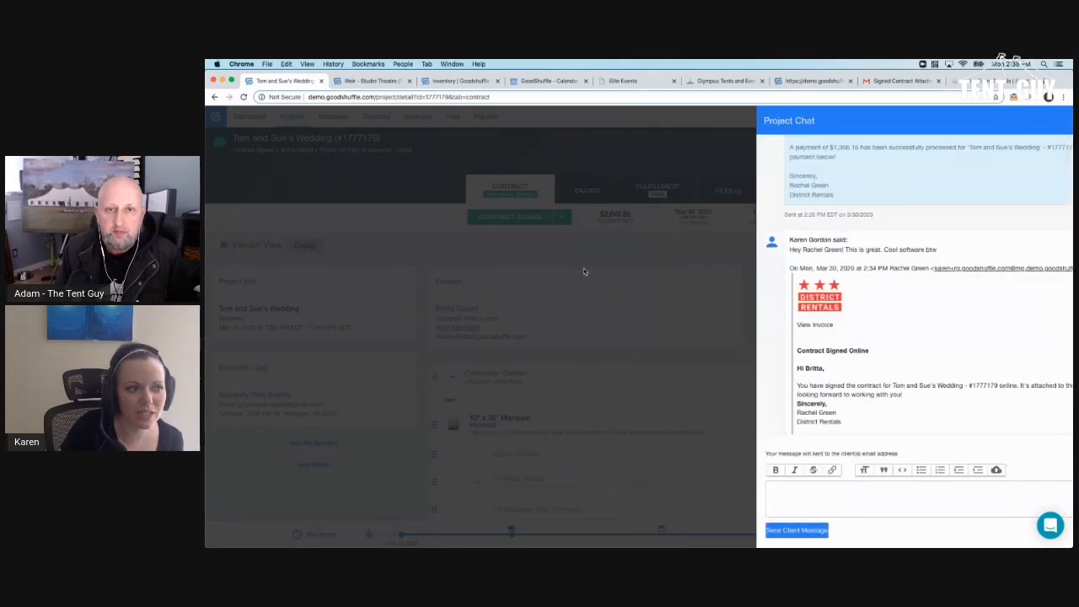
click(576, 190)
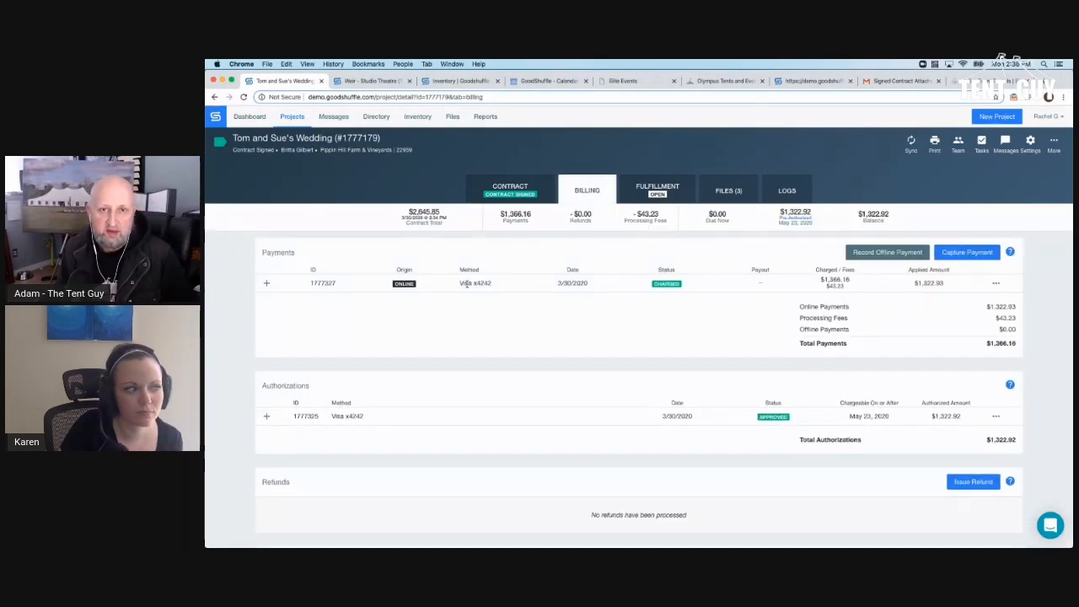
- Expand the $1,366.16 payment's charge details, then switch to the Fulfillment tab
click(267, 285)
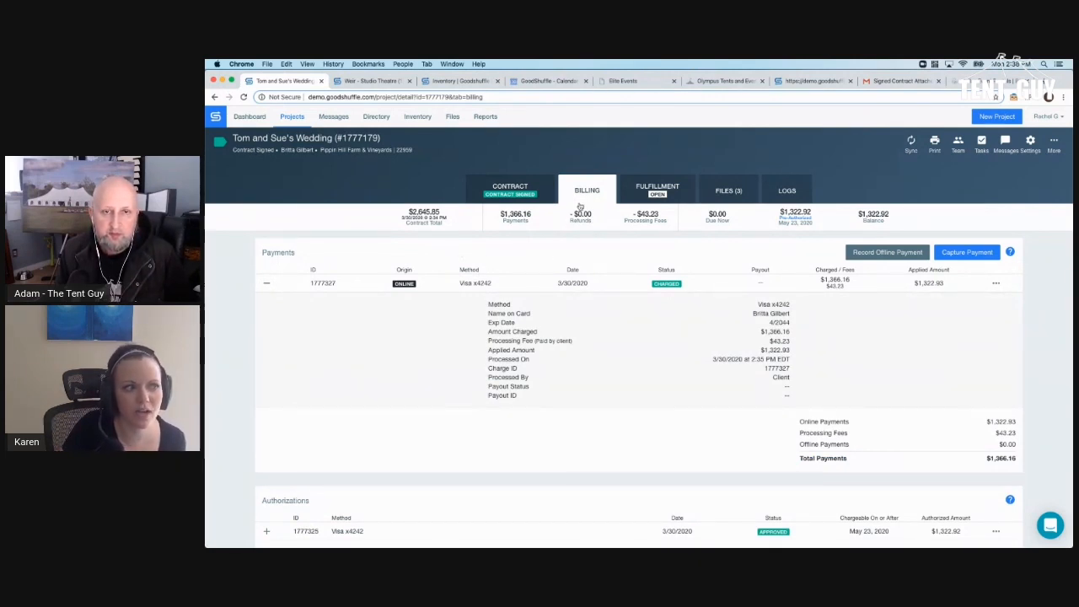
click(639, 192)
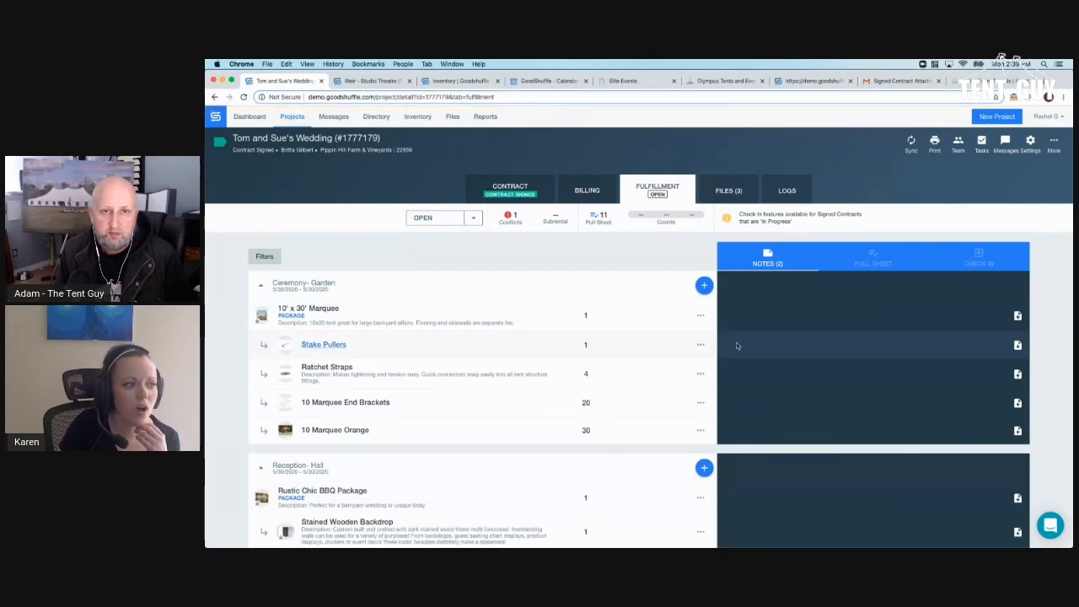
- Add the note 'Set up first. Watch water lines' to the 10' x 30' Marquee
scroll(741, 338, down, 1)
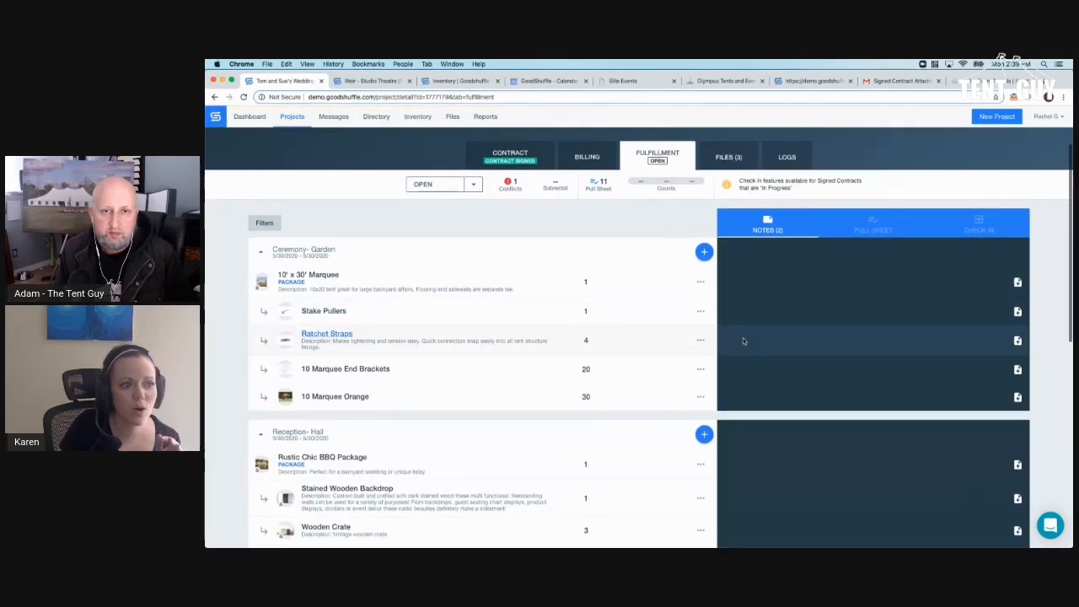
click(1018, 285)
click(919, 284)
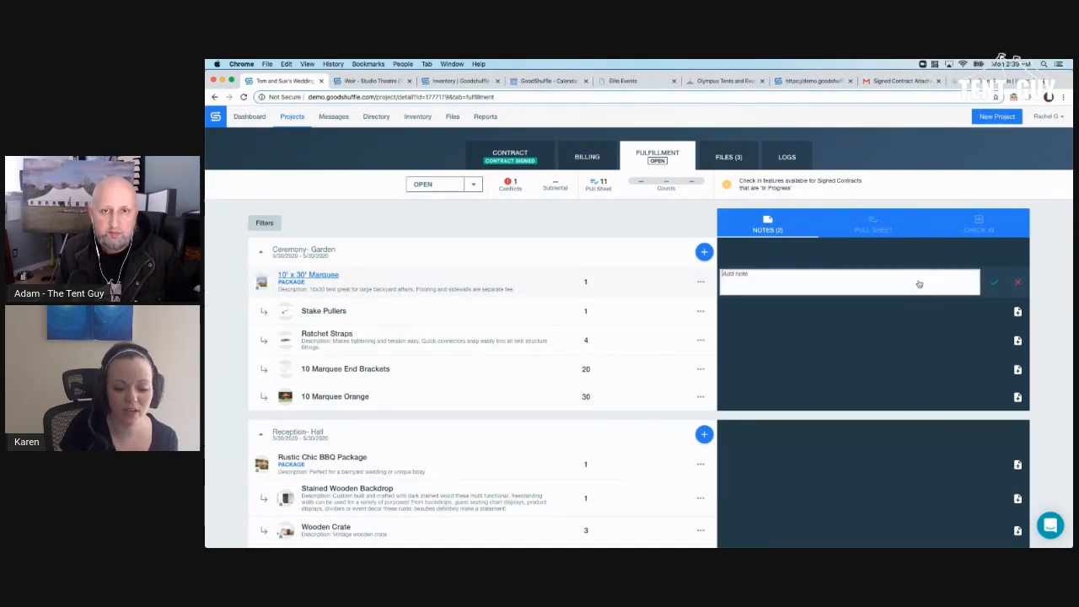
text(Set up f)
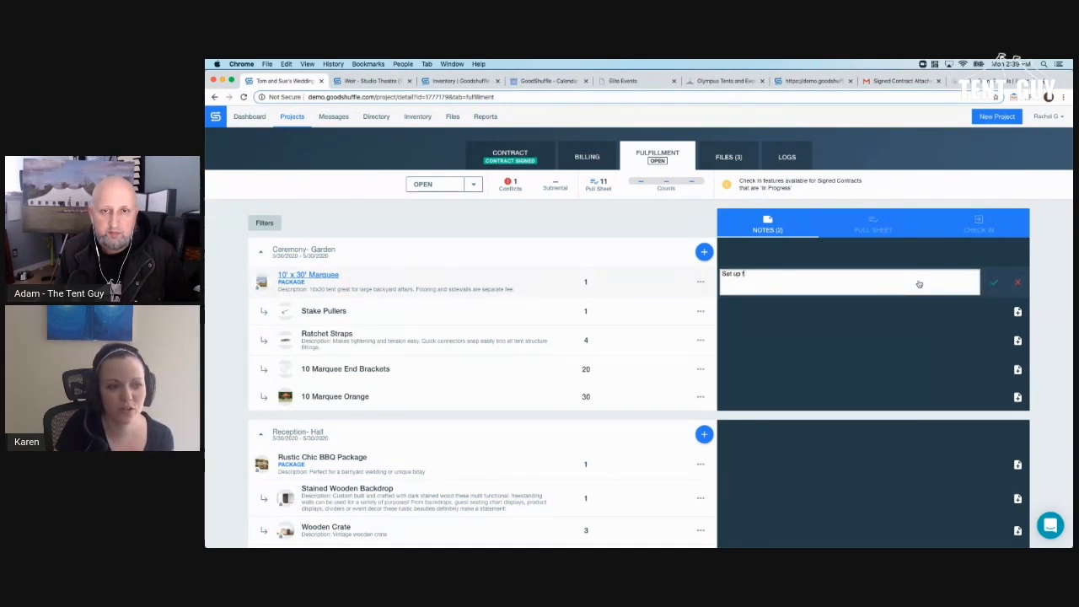
text(irst. Watch )
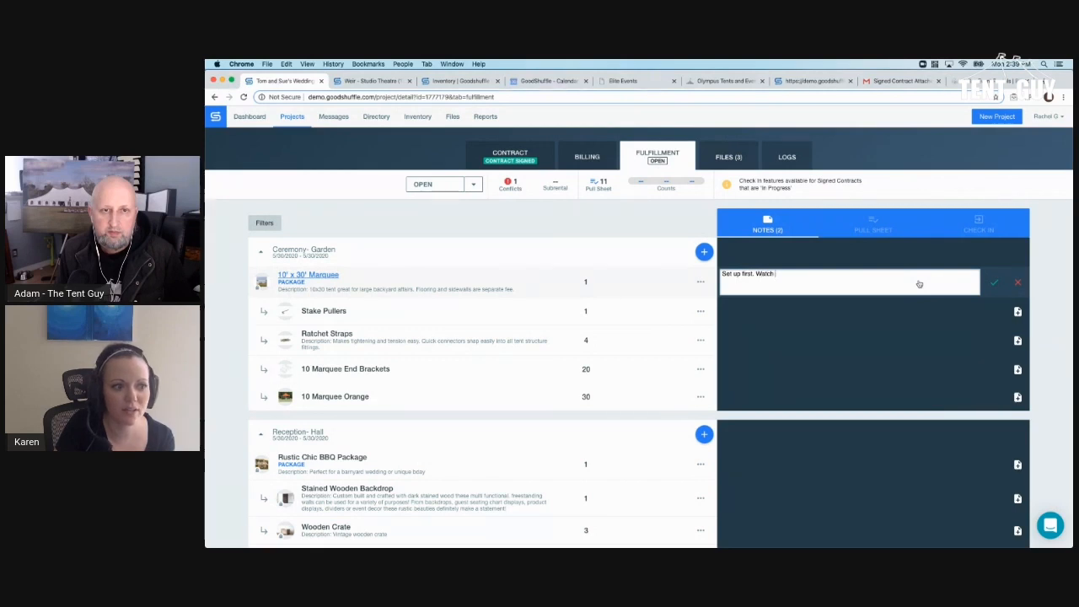
text(water lines)
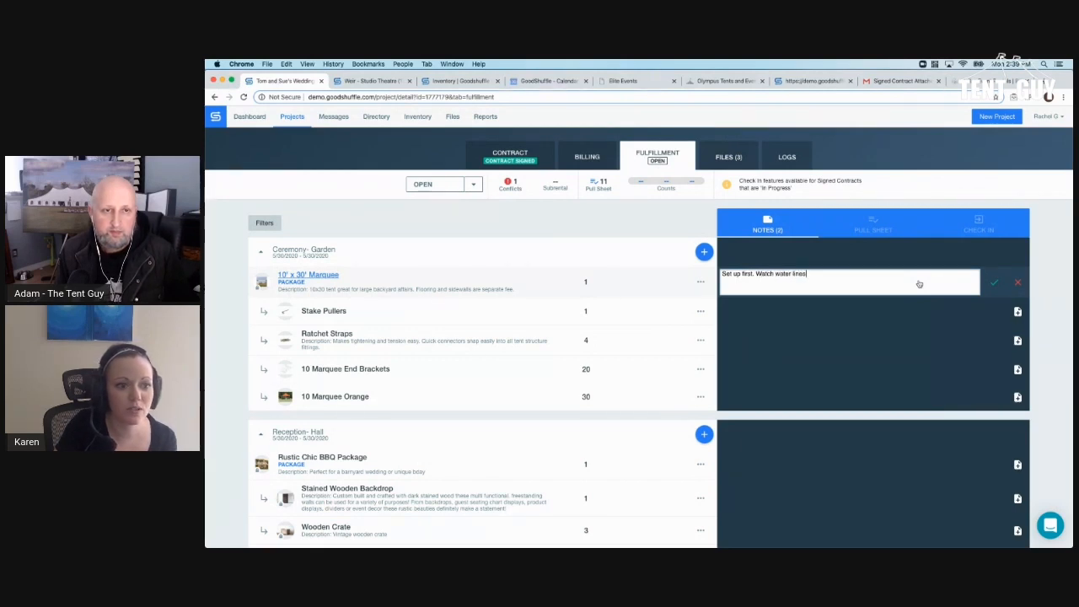
key(Return)
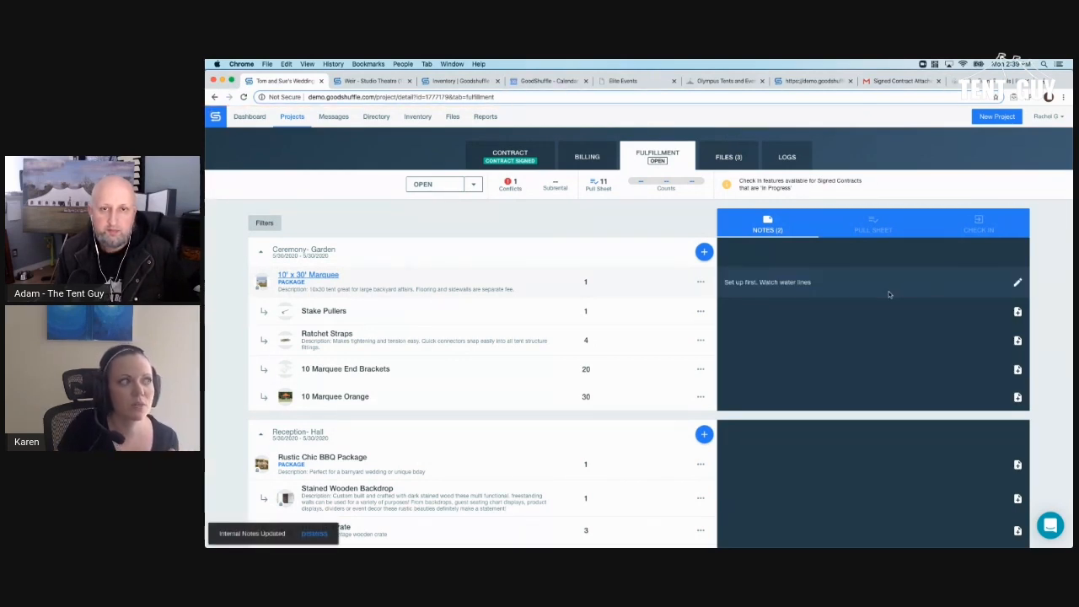
- Save a project Fulfillment Note warning the crew to be careful with the client
scroll(888, 294, down, 10)
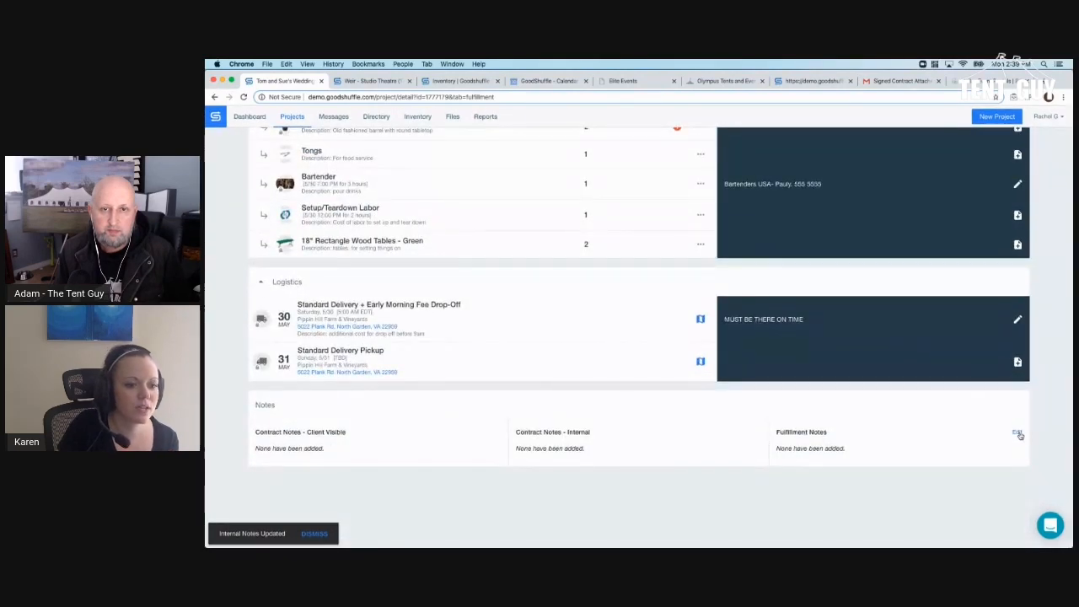
click(1019, 434)
click(897, 464)
text(Brit)
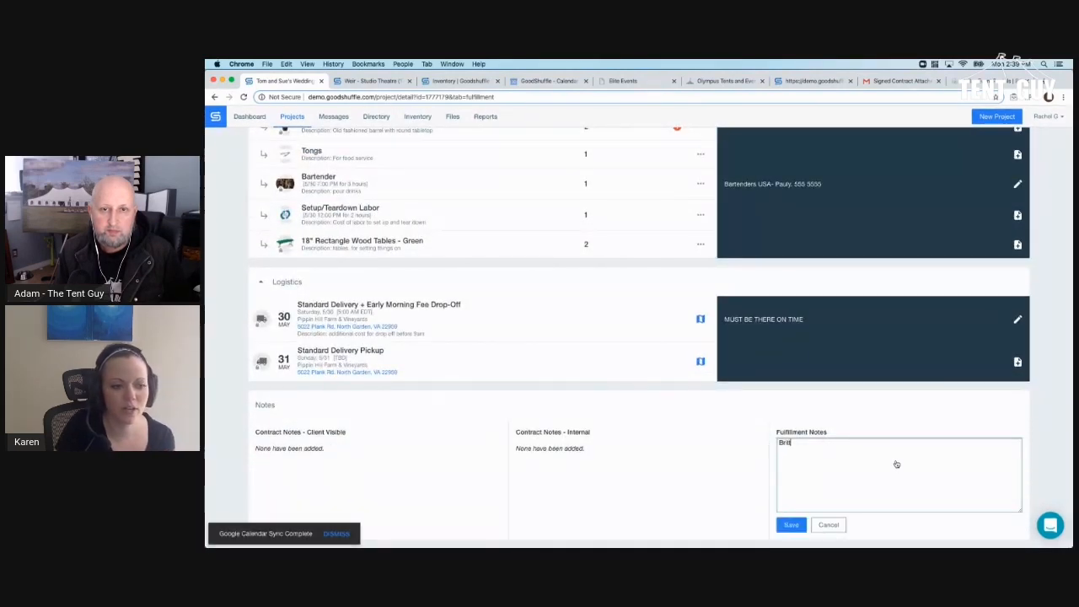
text(ta is a little nut)
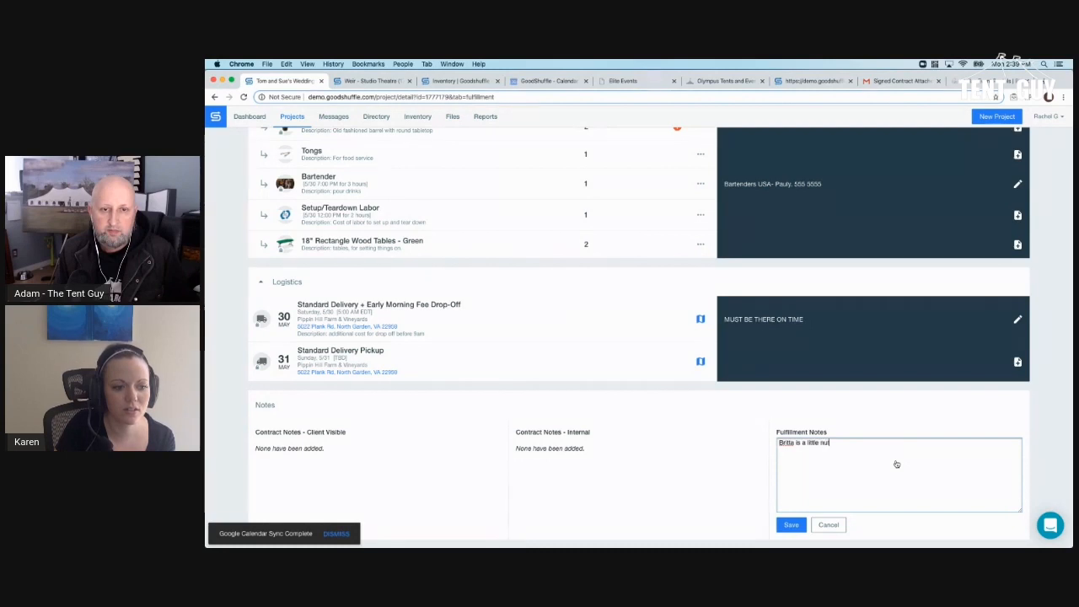
text(s. Be careful)
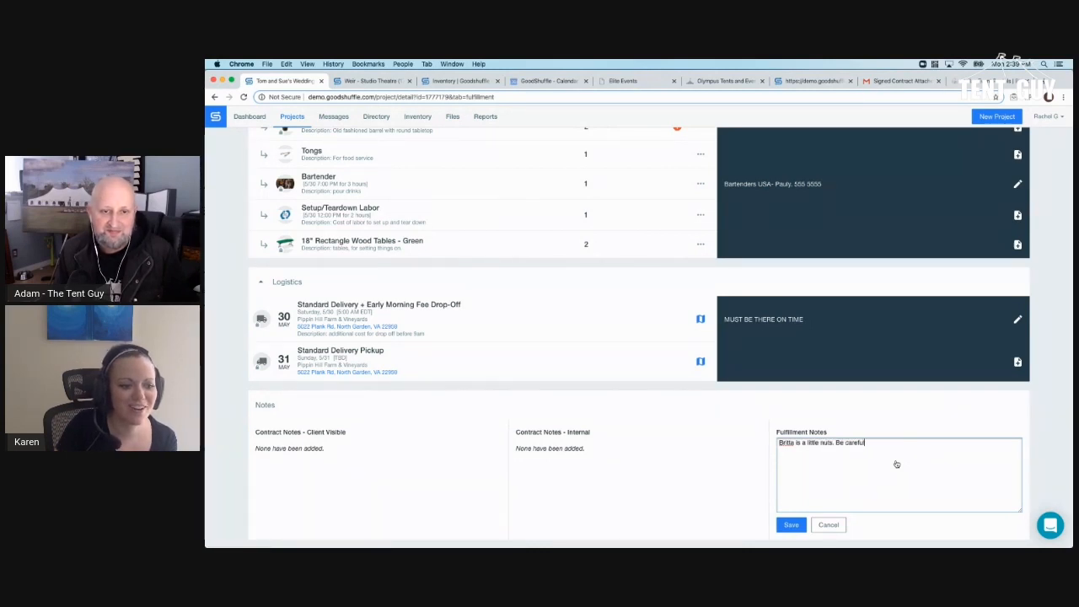
click(790, 525)
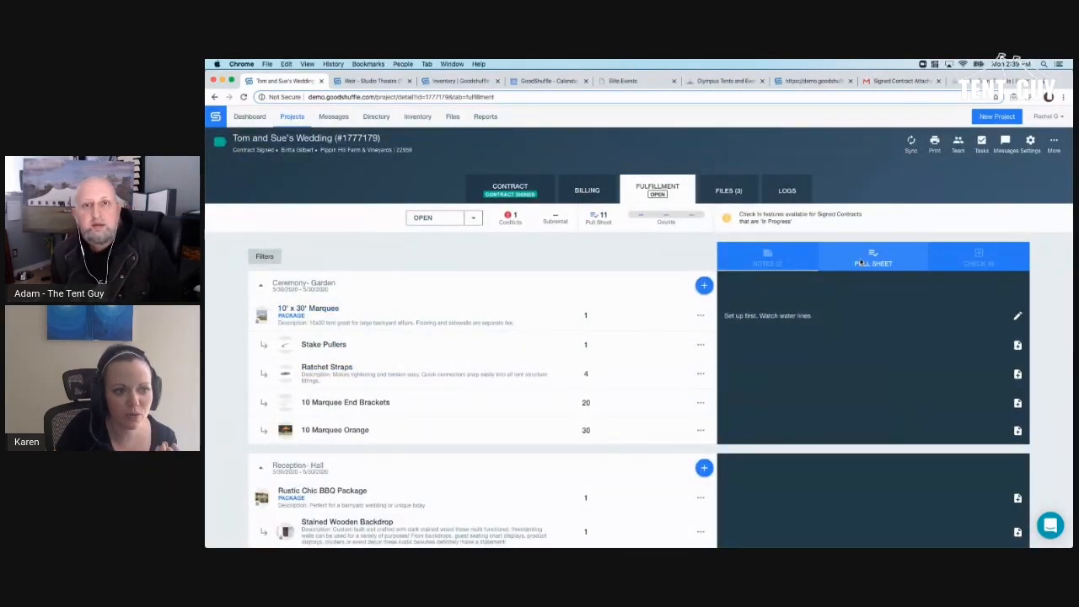
- On the Pull Sheet, mark Ceremony-Garden and Reception-Hall items prepped and loaded, and Stake Pullers delivered
click(862, 261)
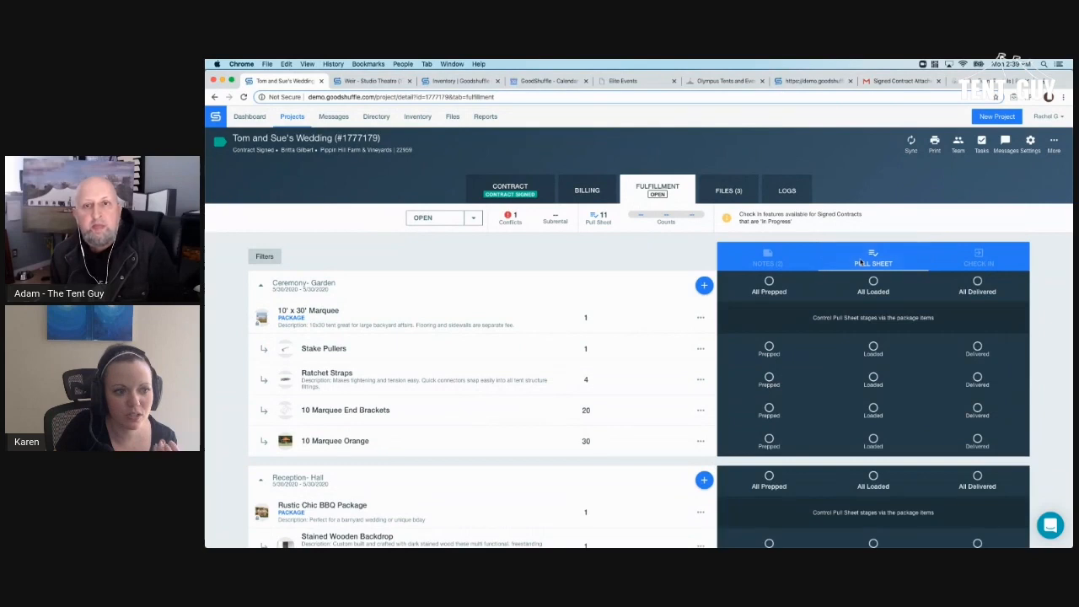
click(791, 289)
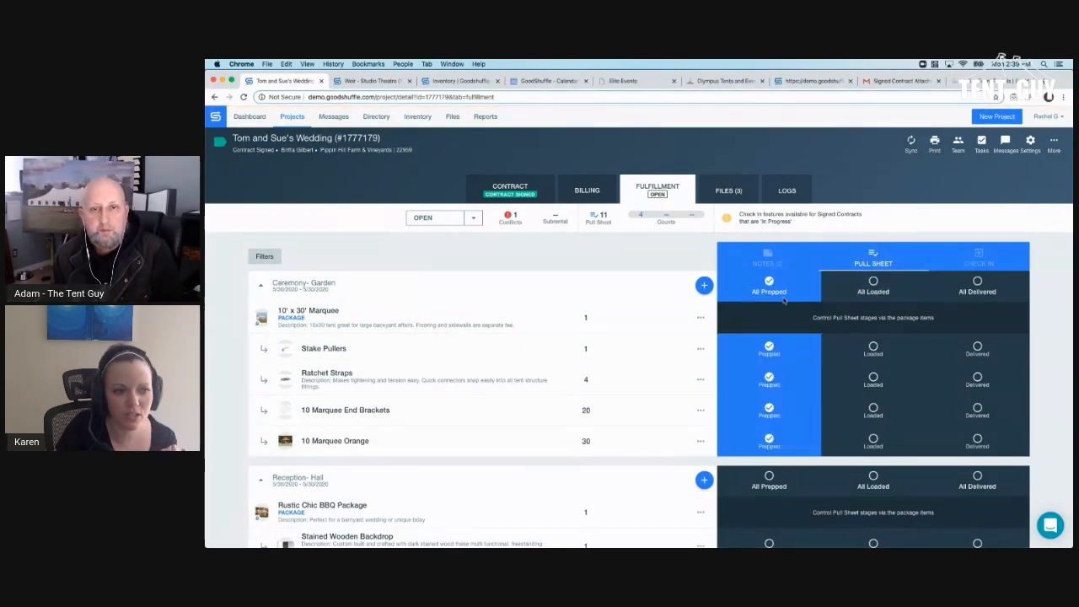
click(871, 289)
click(974, 345)
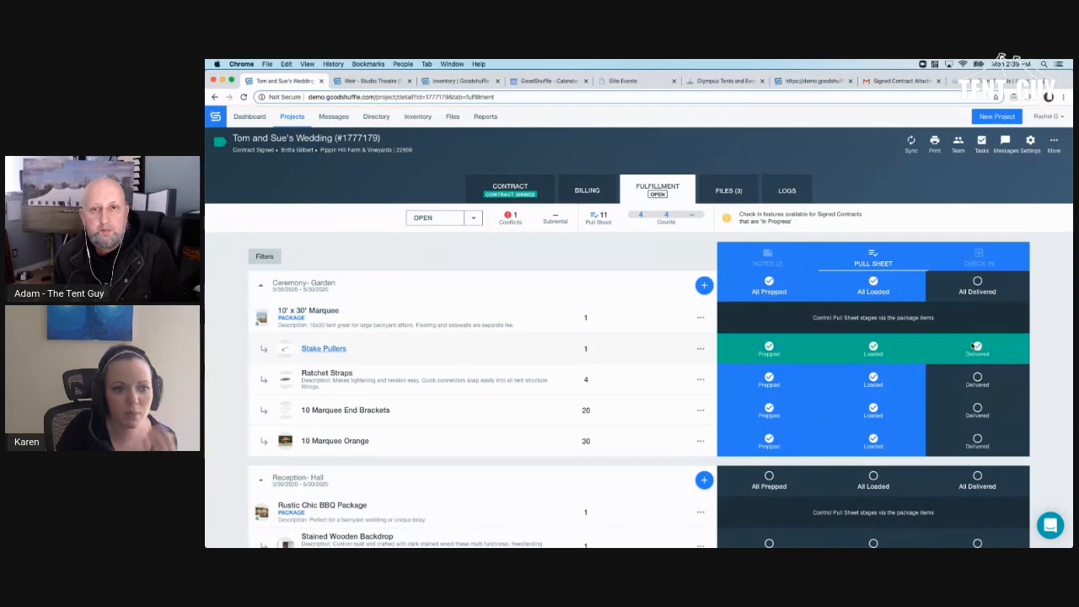
scroll(933, 349, down, 4)
click(874, 314)
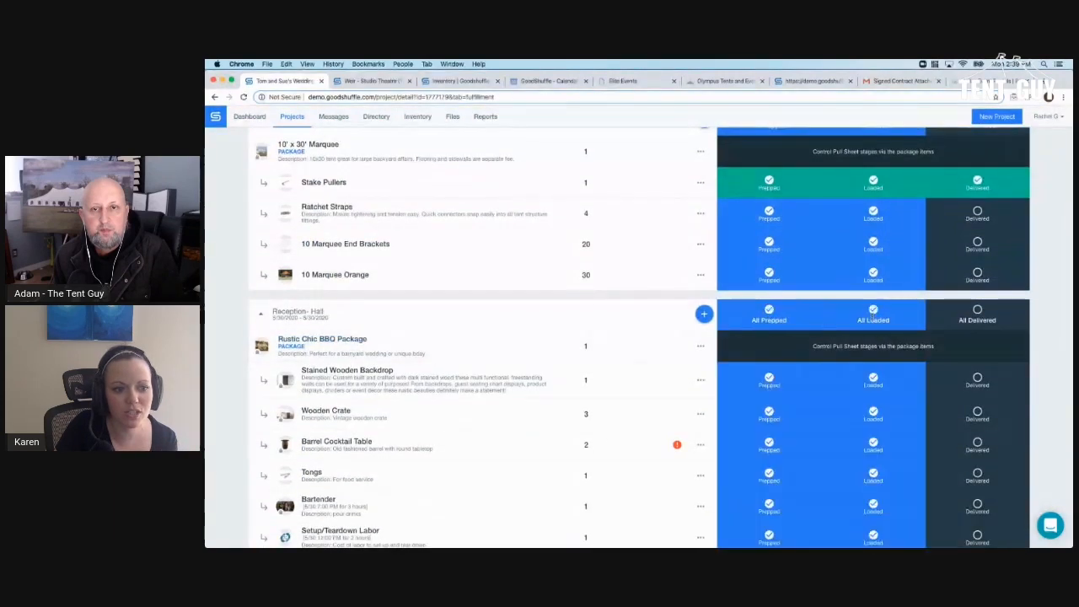
- Check the activity log for the pull sheet updates, then return to Fulfillment
scroll(641, 337, up, 4)
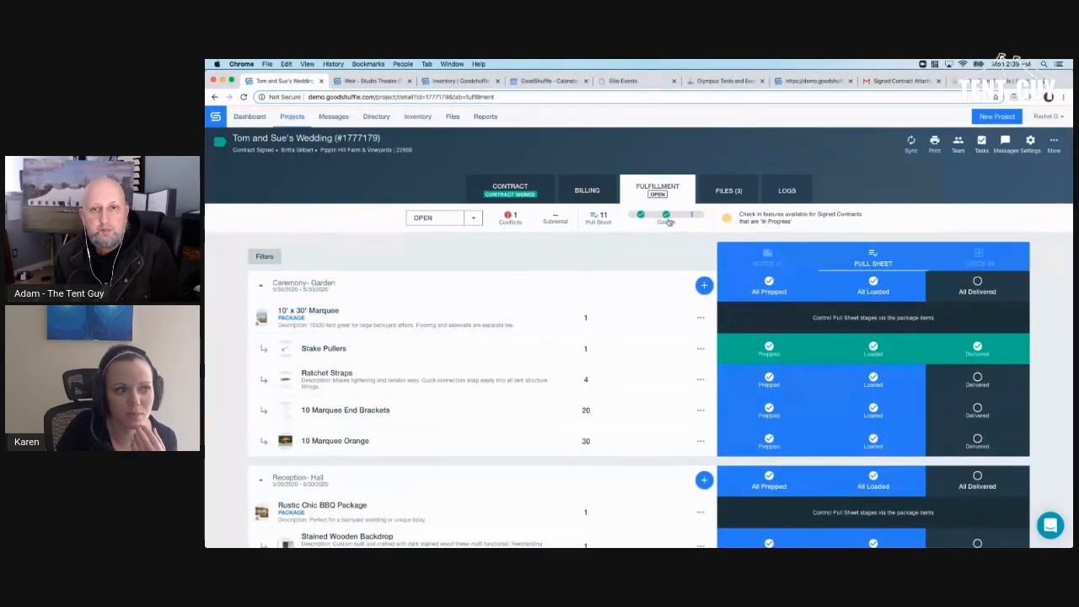
mouse_move(668, 221)
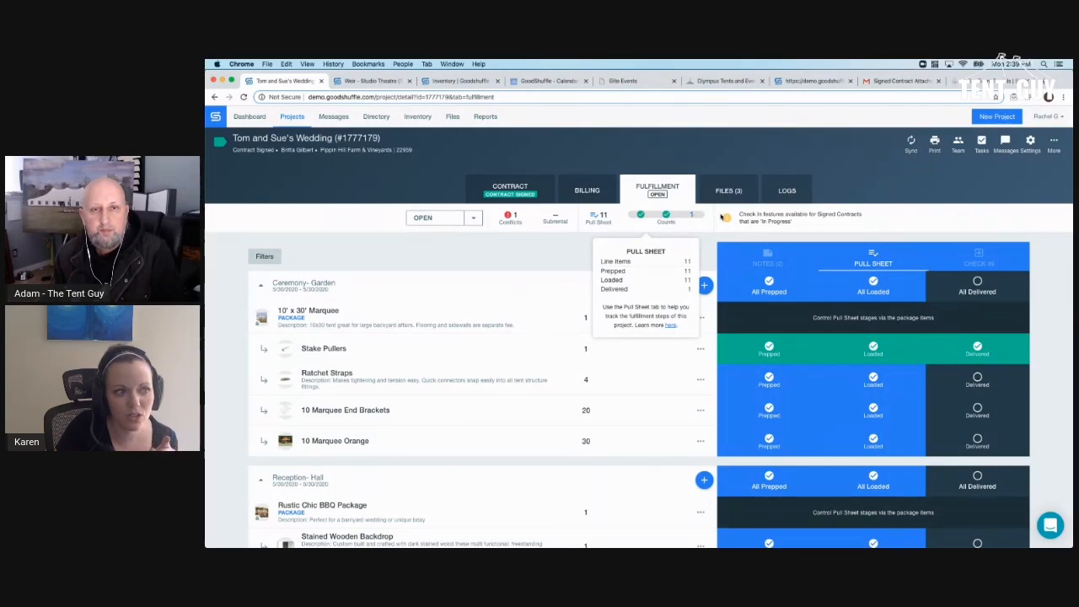
click(776, 195)
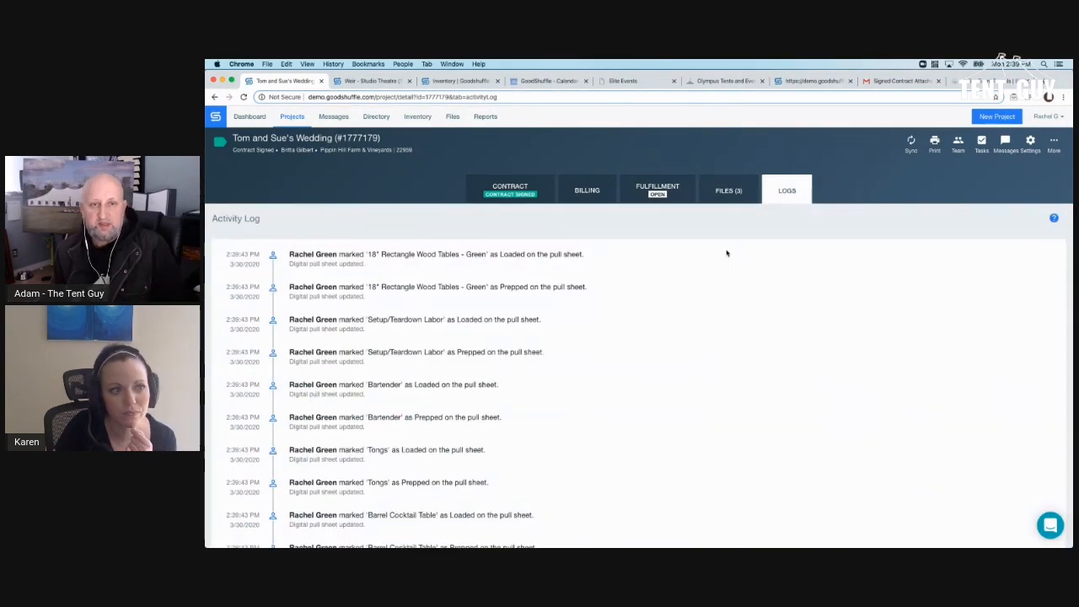
click(677, 204)
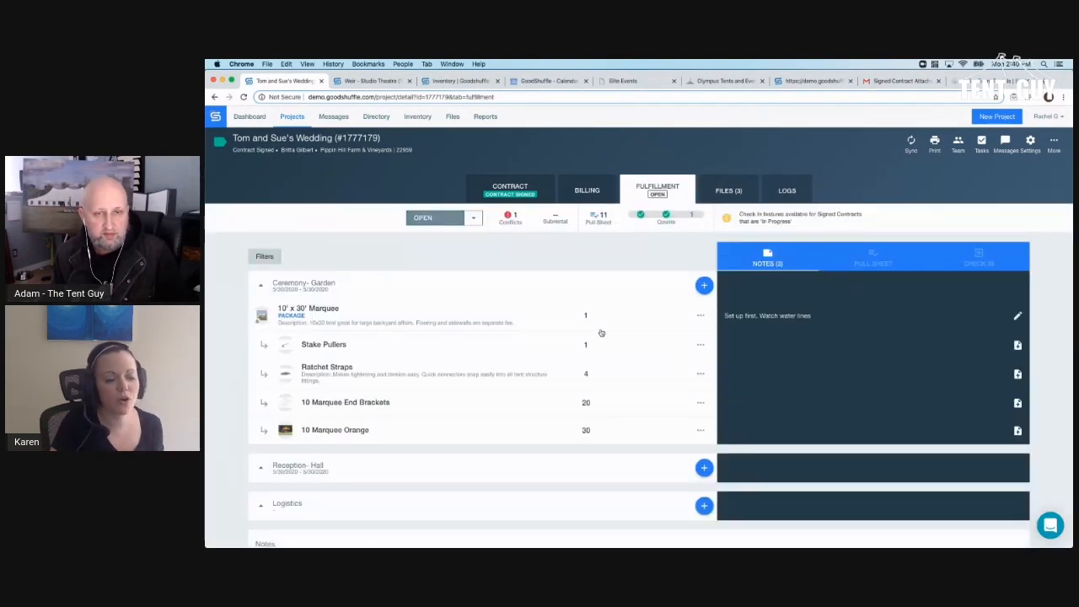
- Add two Limited Users to the wedding's project team and close the team panel
click(958, 143)
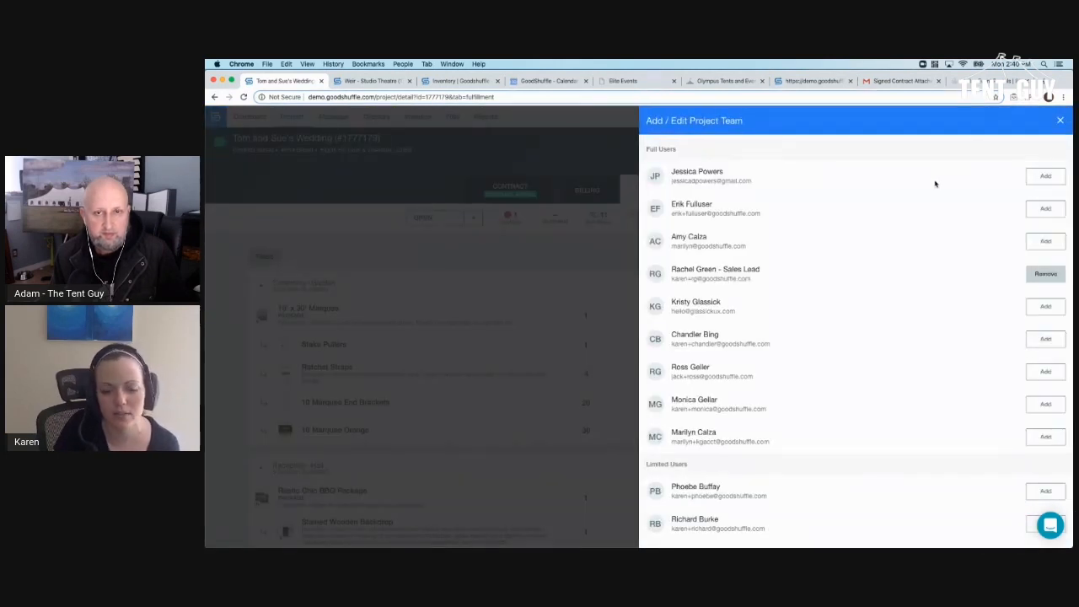
scroll(882, 296, down, 2)
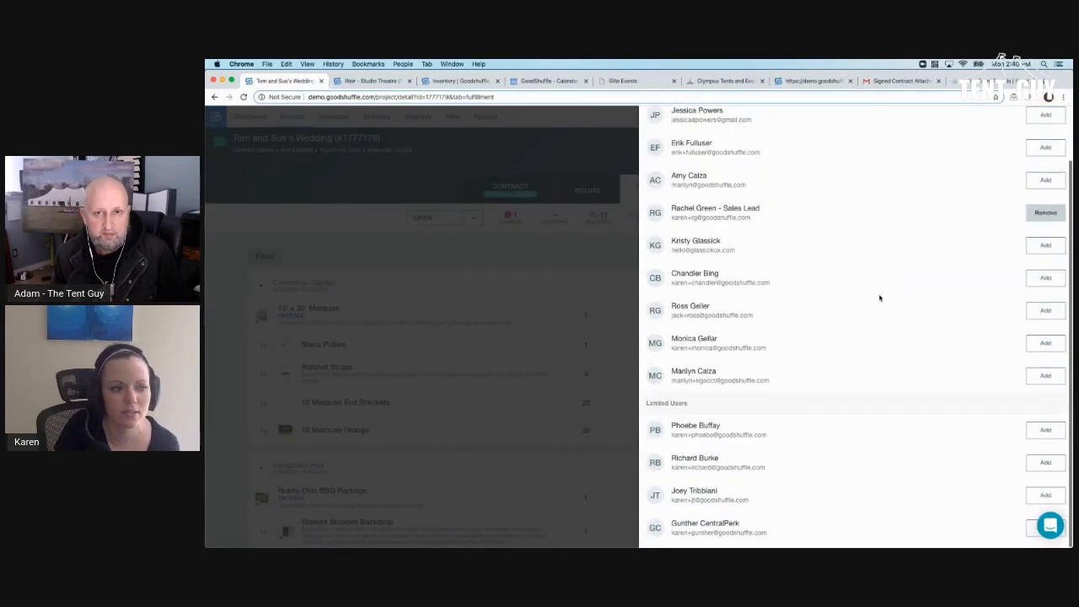
click(1041, 431)
click(1046, 462)
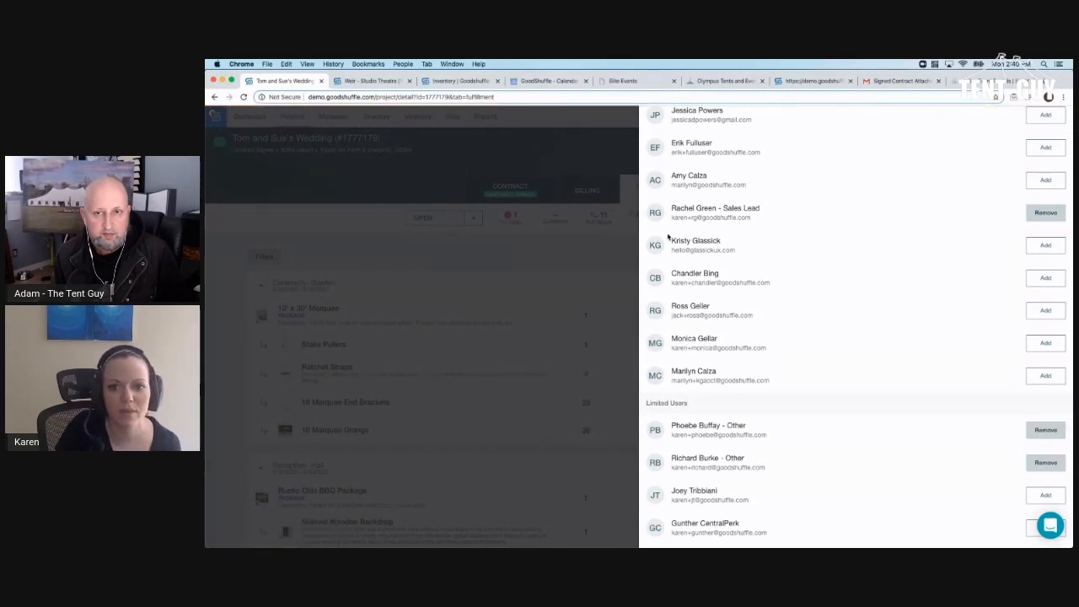
click(616, 241)
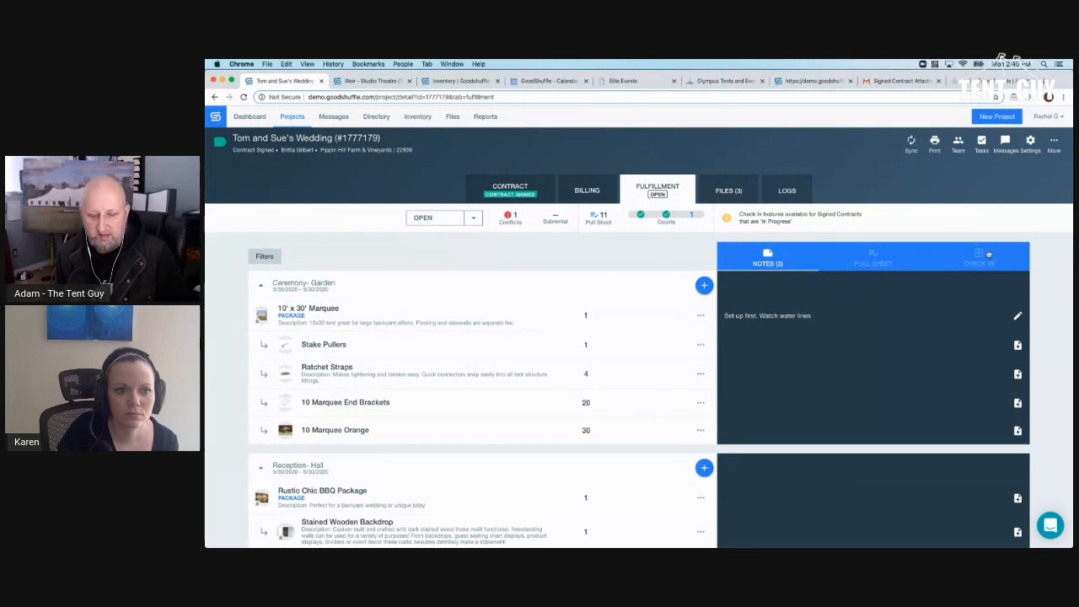
click(901, 265)
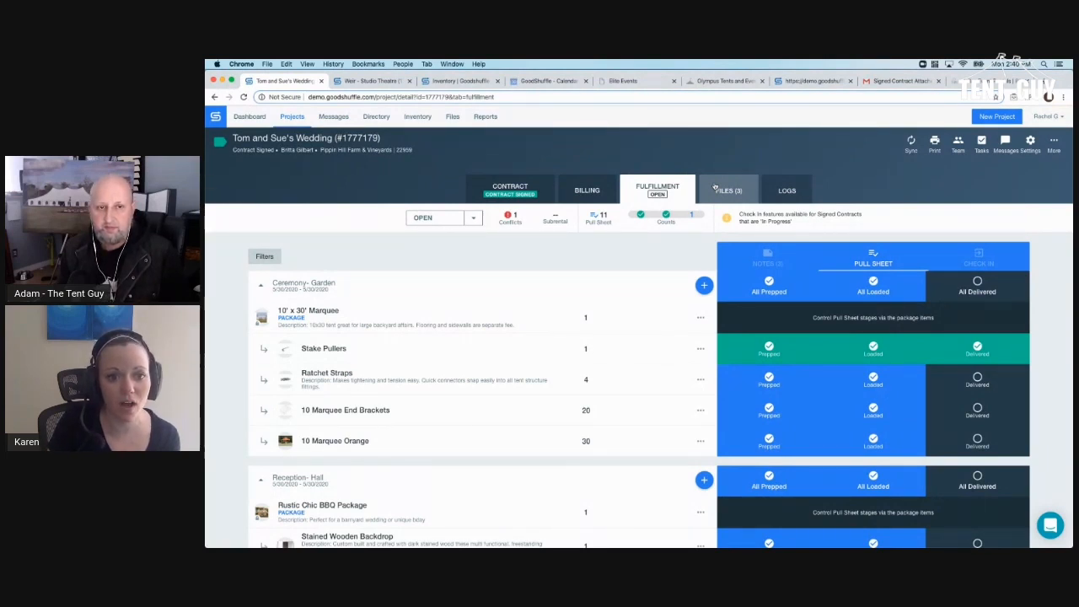
click(715, 189)
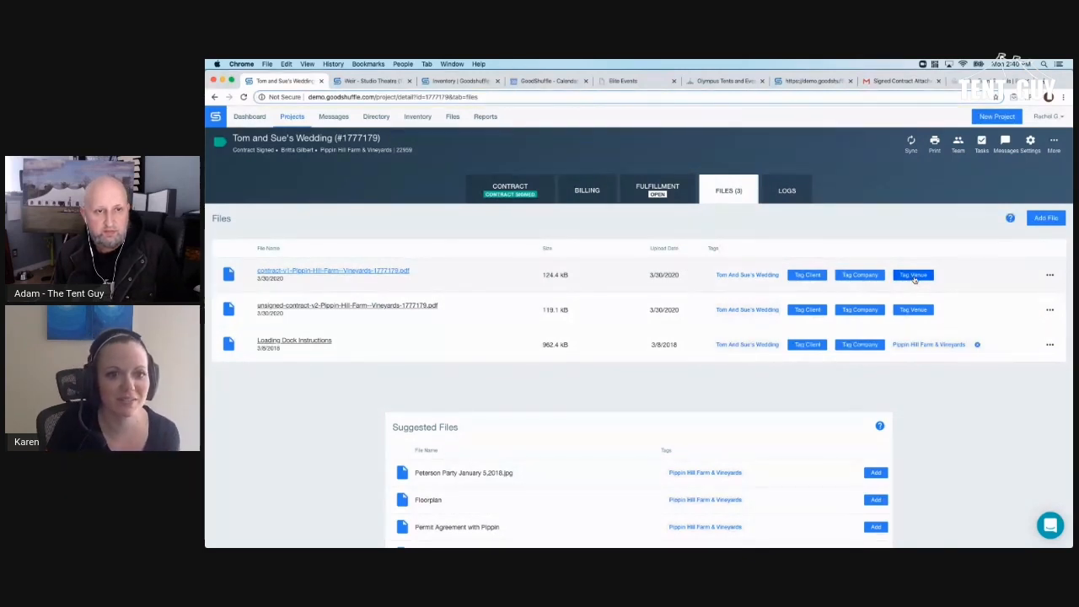
click(662, 190)
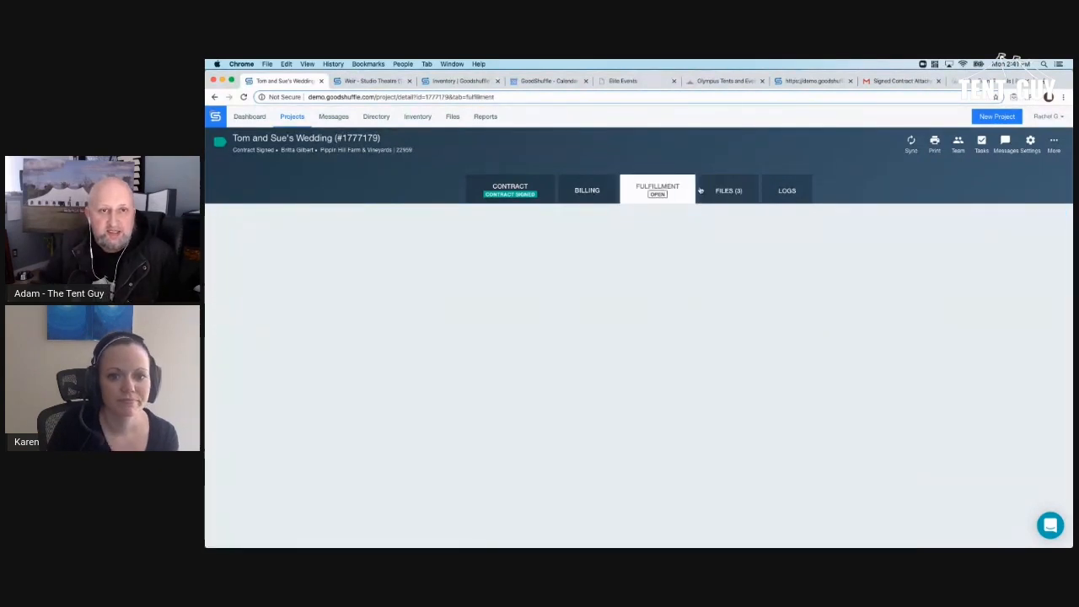